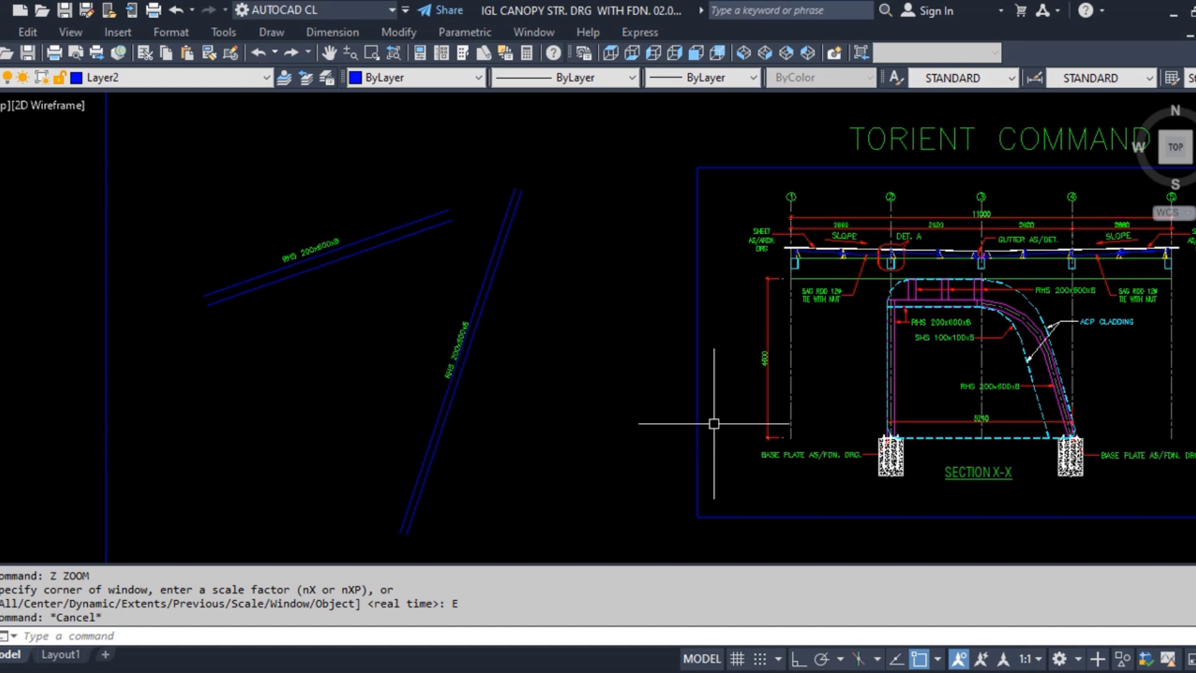
Examine the two labelled sloped members and the section drawing beside them.
middle_drag(675, 392, 569, 420)
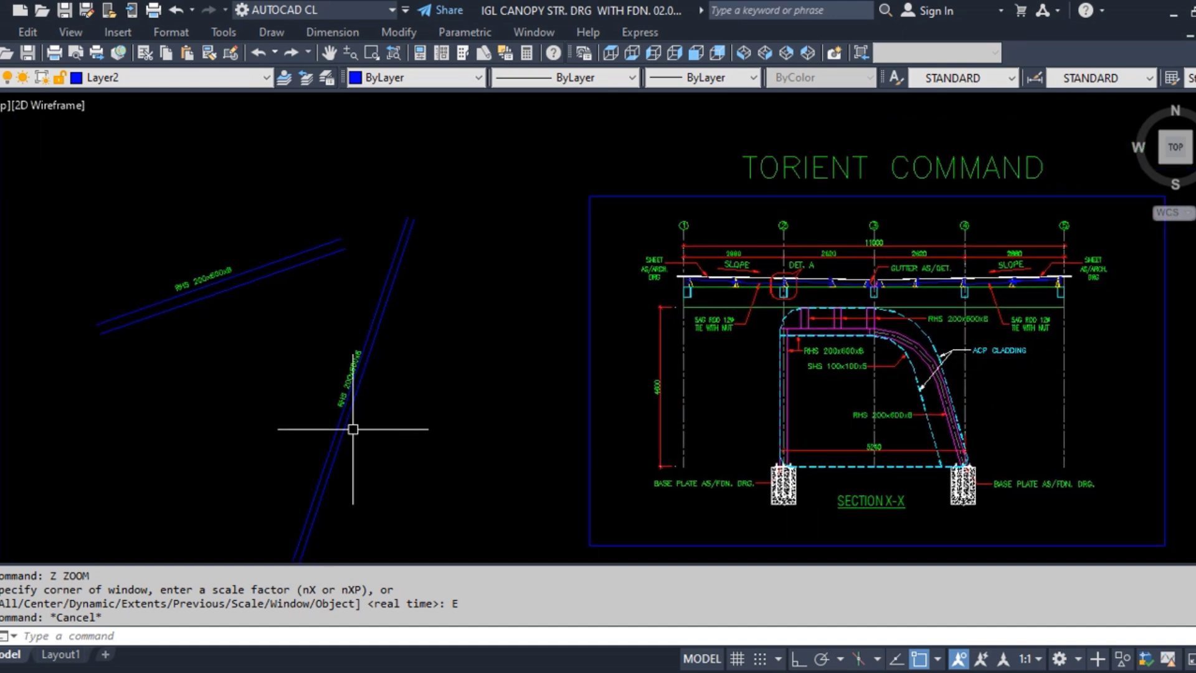
scroll(356, 422, up, 4)
scroll(262, 374, down, 4)
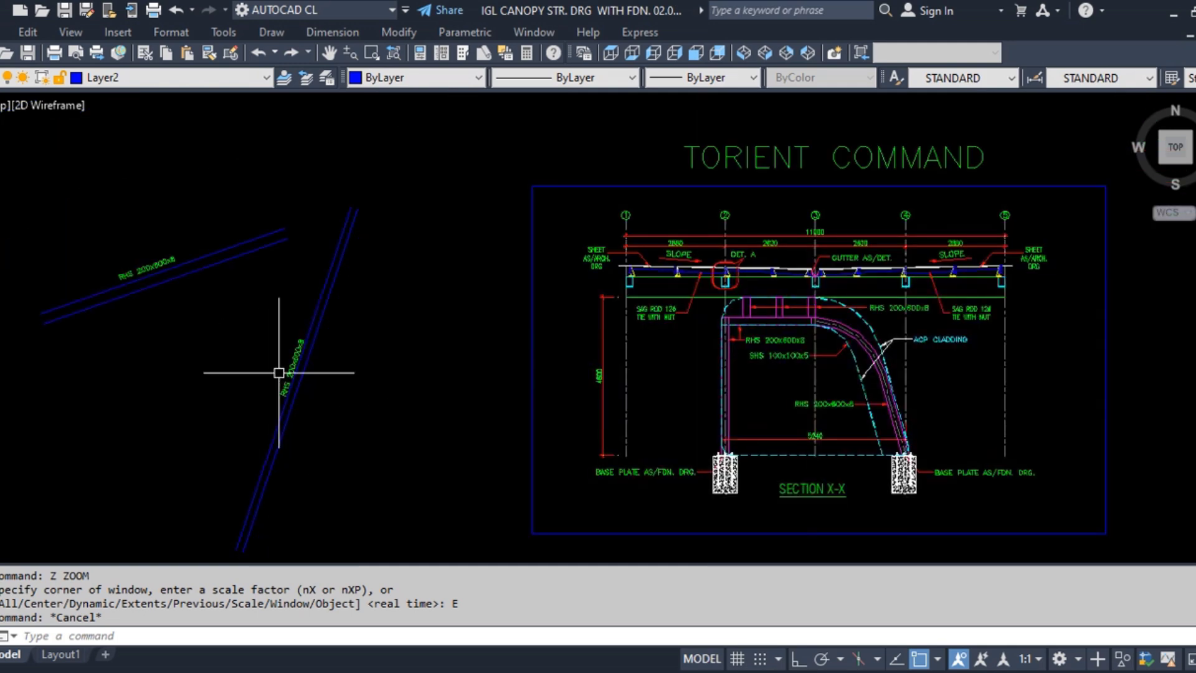
scroll(280, 368, up, 2)
mouse_move(285, 400)
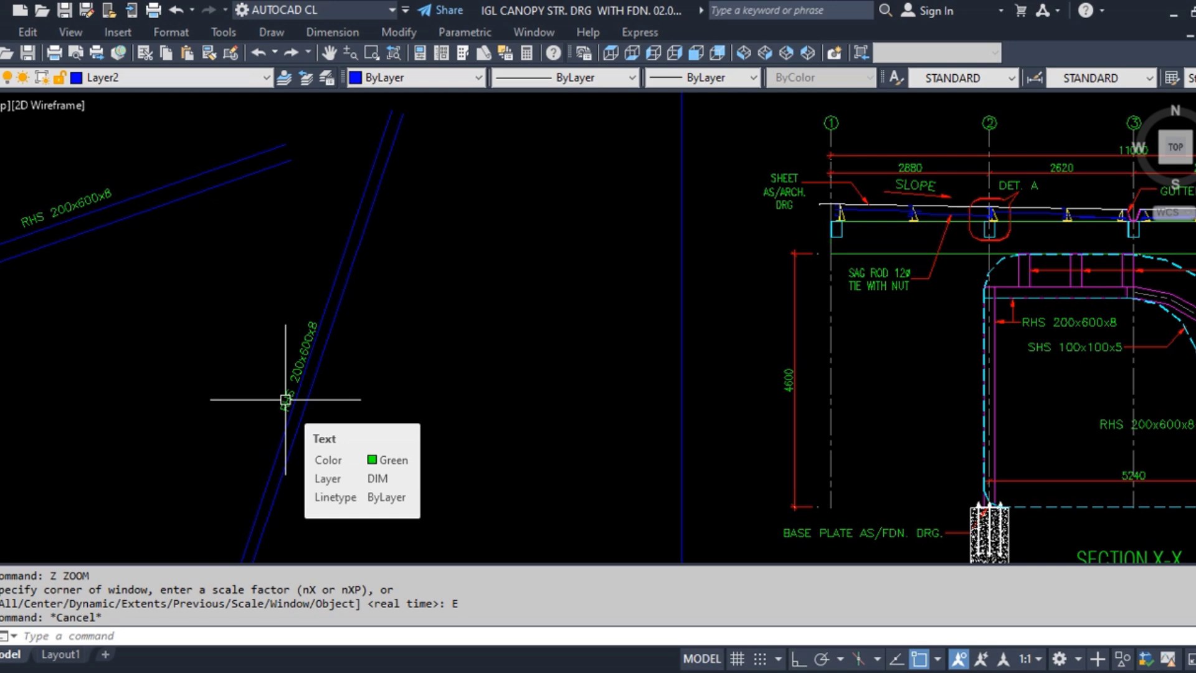
scroll(444, 373, down, 3)
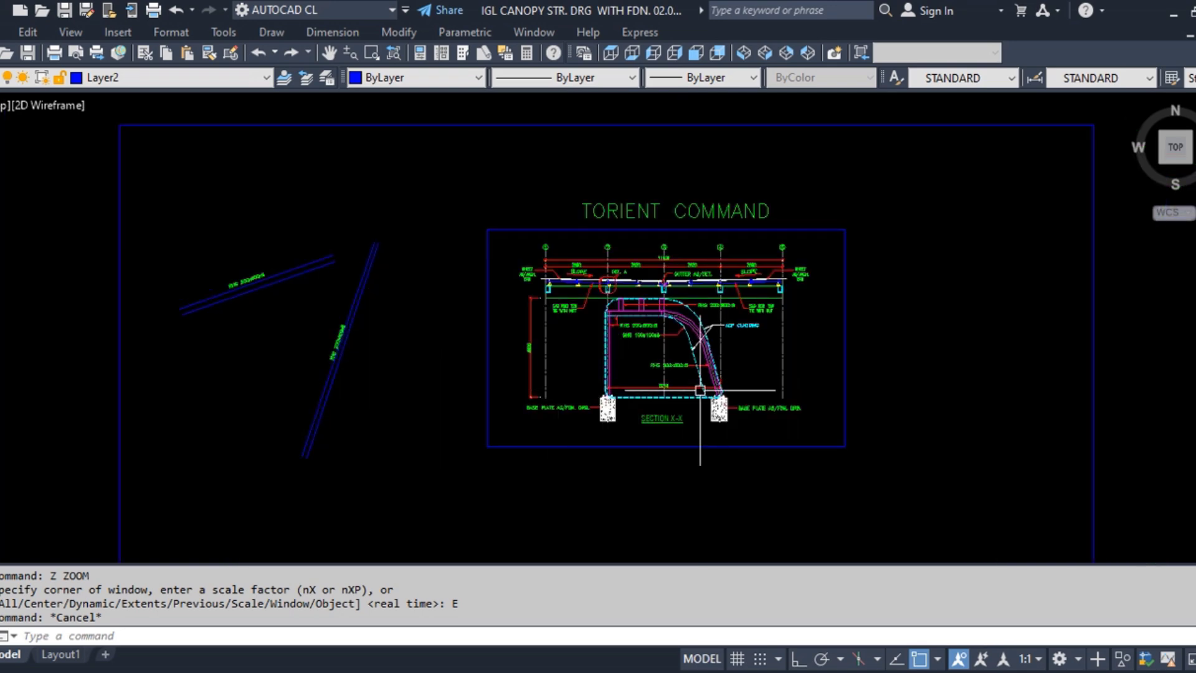
scroll(240, 294, up, 2)
scroll(227, 261, up, 3)
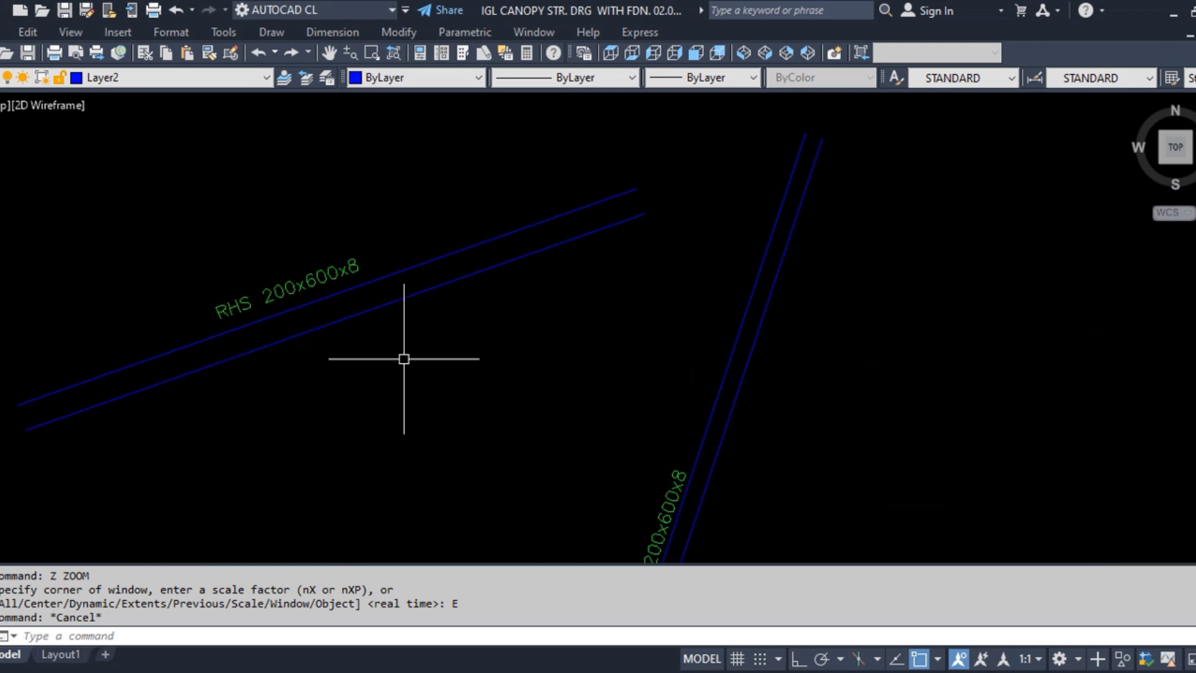
Inspect the two parallel lines of the shallow-sloped member labelled RHS 200x600x8.
click(560, 295)
click(472, 219)
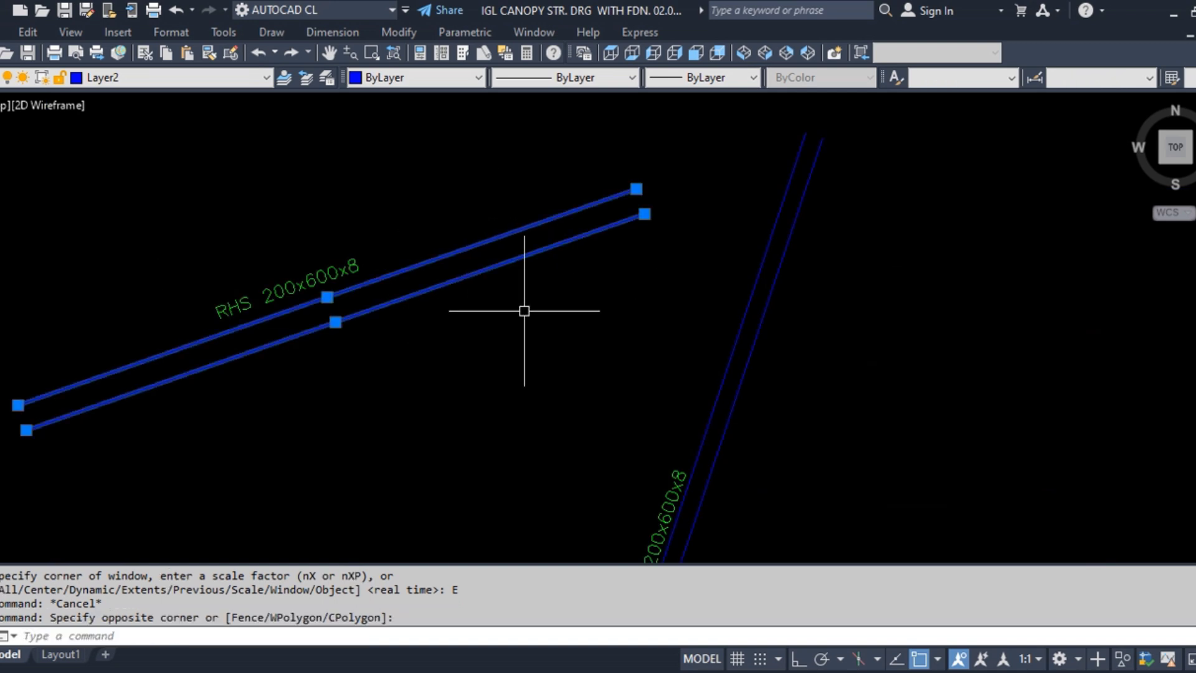
key(Escape)
click(503, 317)
click(440, 225)
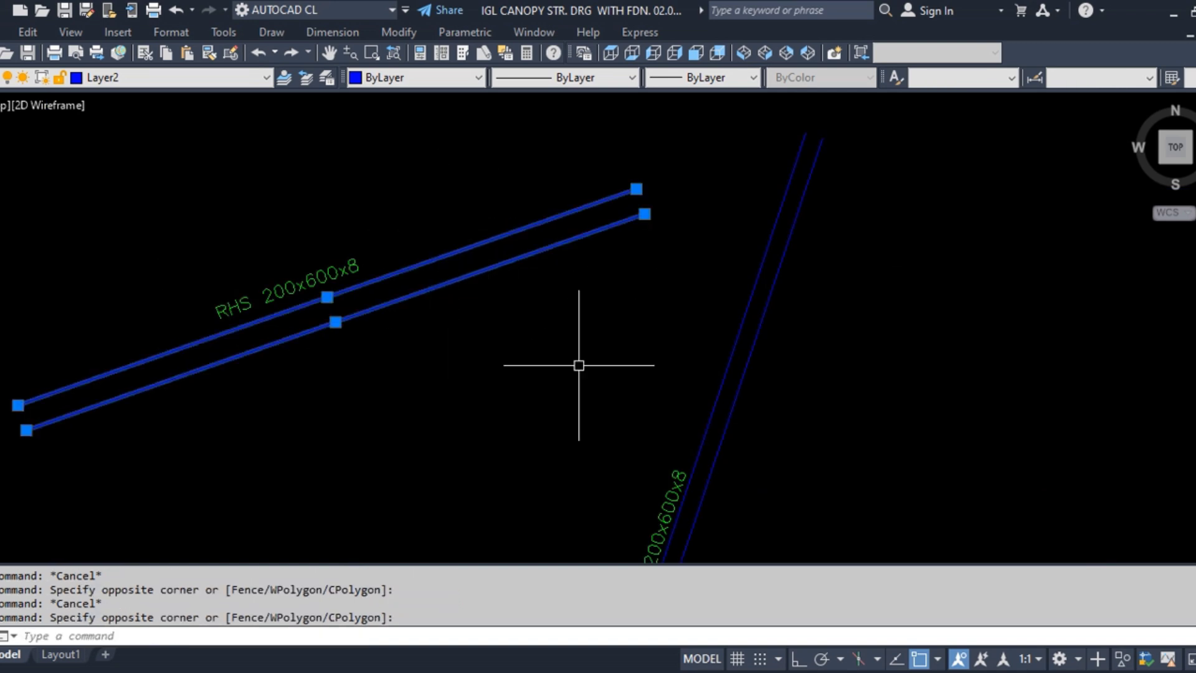
key(Escape)
click(532, 330)
click(461, 285)
key(Escape)
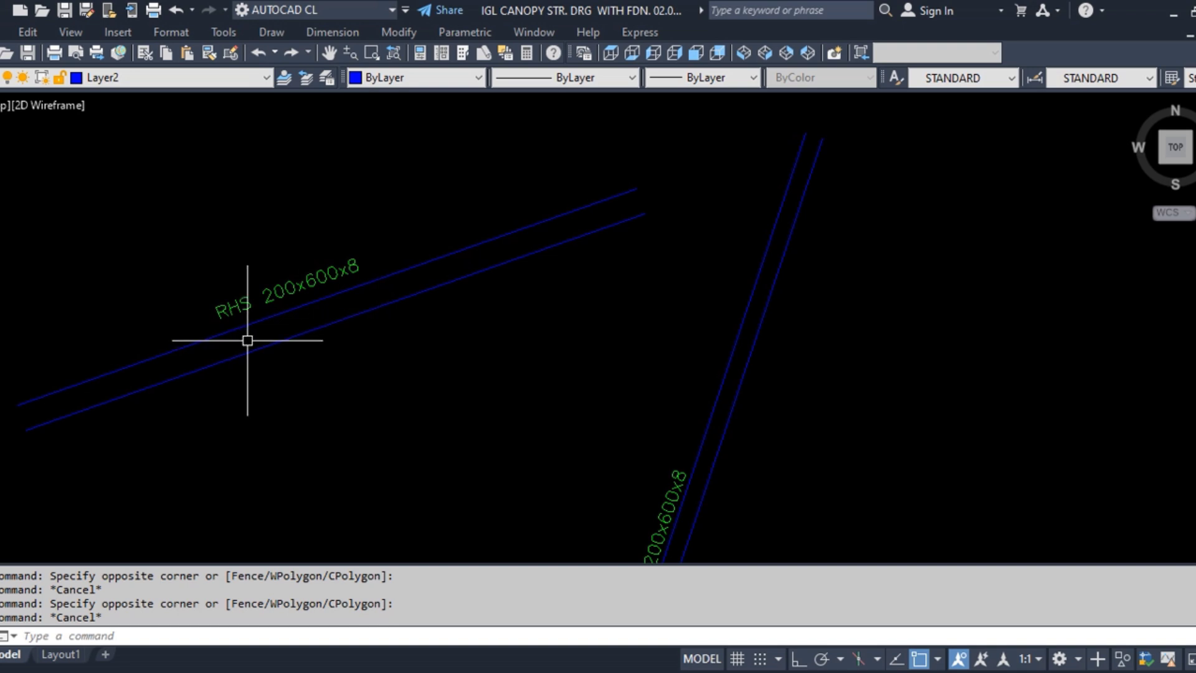
Compare how the RHS 200x600x8 labels are aligned with the shallow and the steep sloped members.
scroll(249, 339, up, 2)
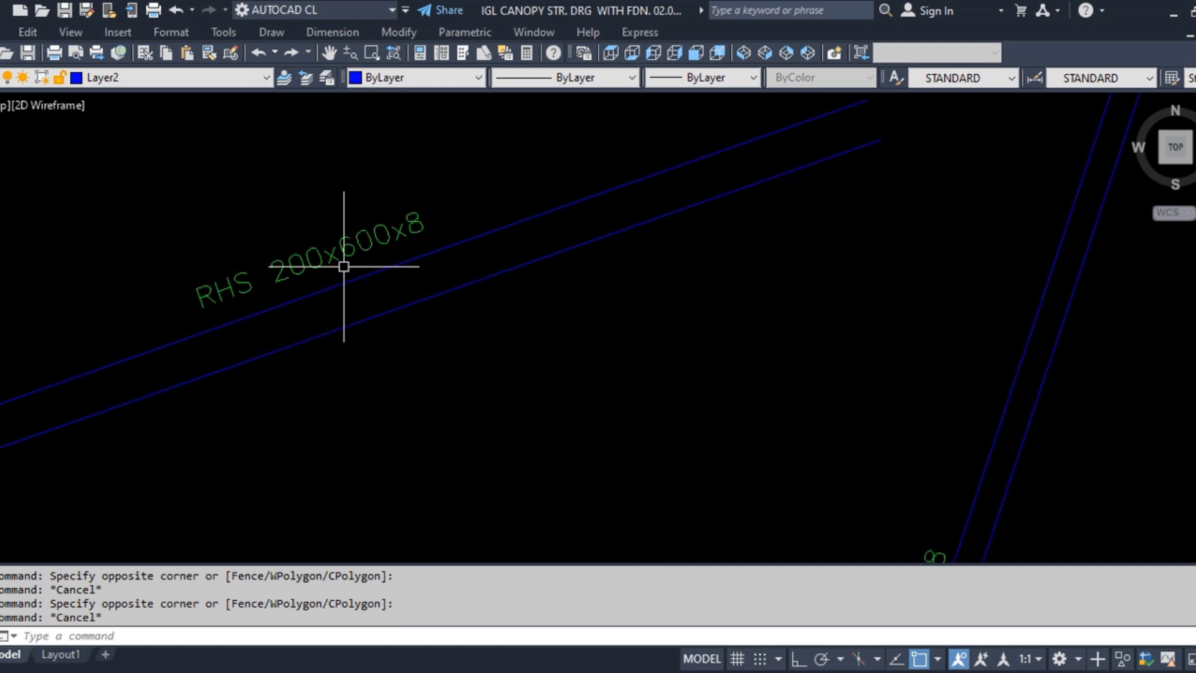
scroll(315, 272, down, 2)
scroll(283, 262, up, 2)
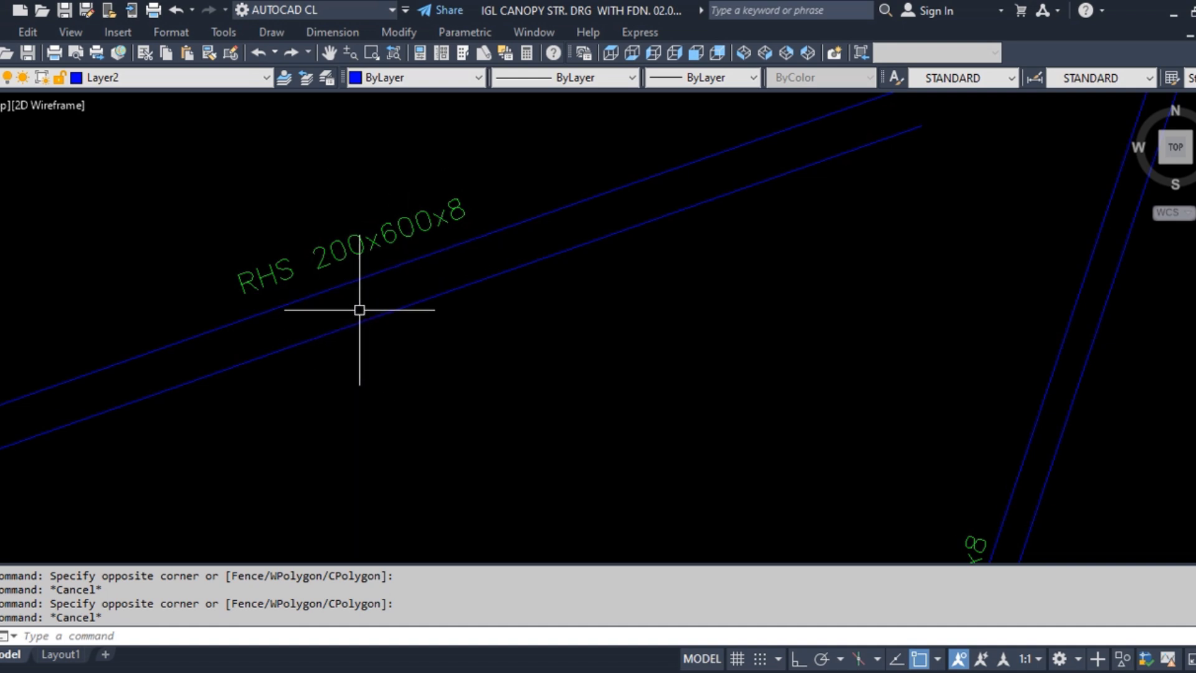
scroll(417, 268, down, 2)
scroll(543, 237, down, 2)
scroll(664, 400, up, 2)
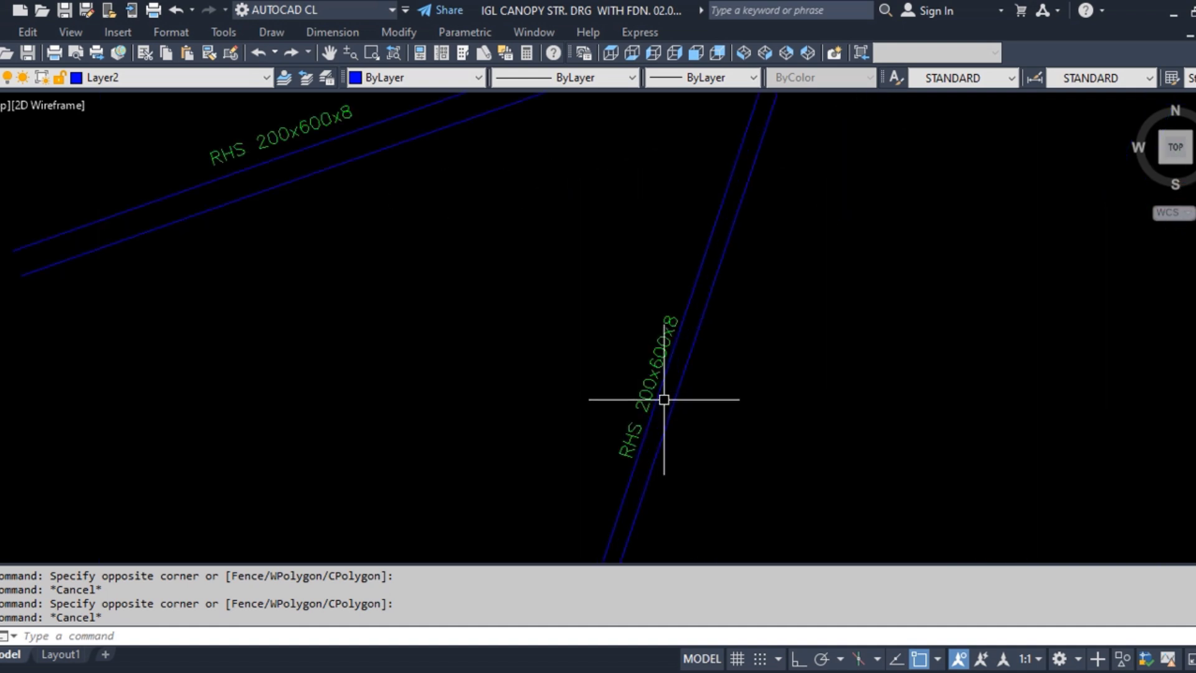
scroll(664, 399, up, 2)
click(776, 393)
click(731, 285)
key(Escape)
scroll(483, 288, down, 2)
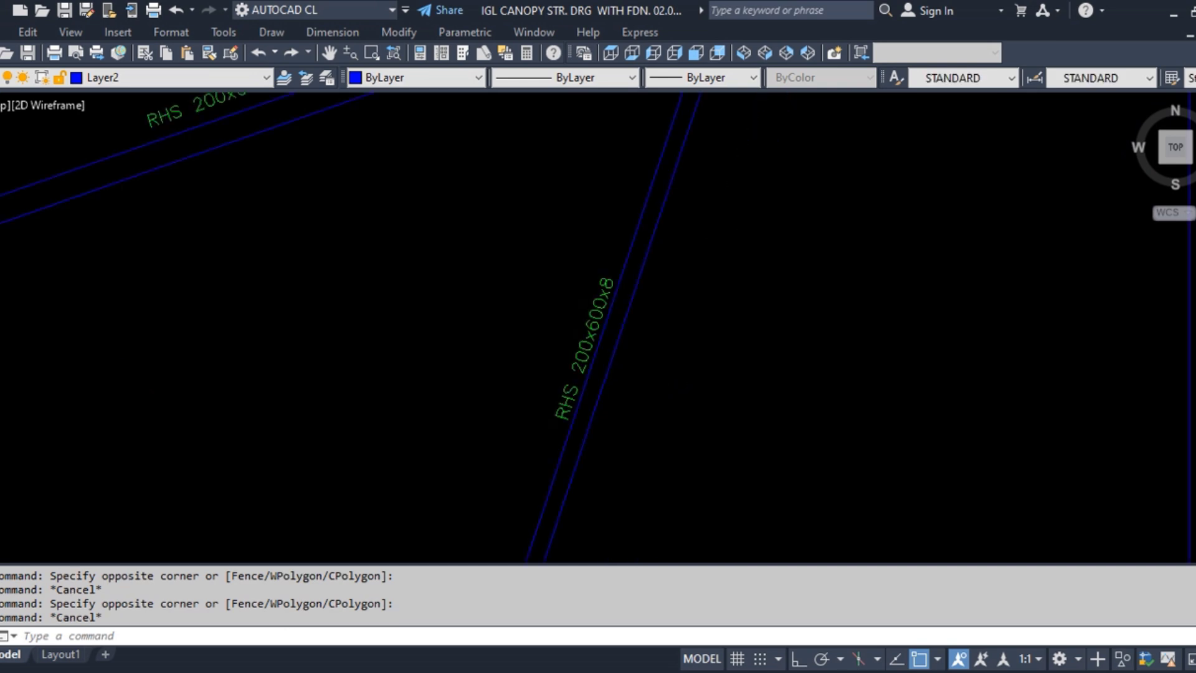
scroll(633, 274, down, 2)
scroll(585, 339, up, 5)
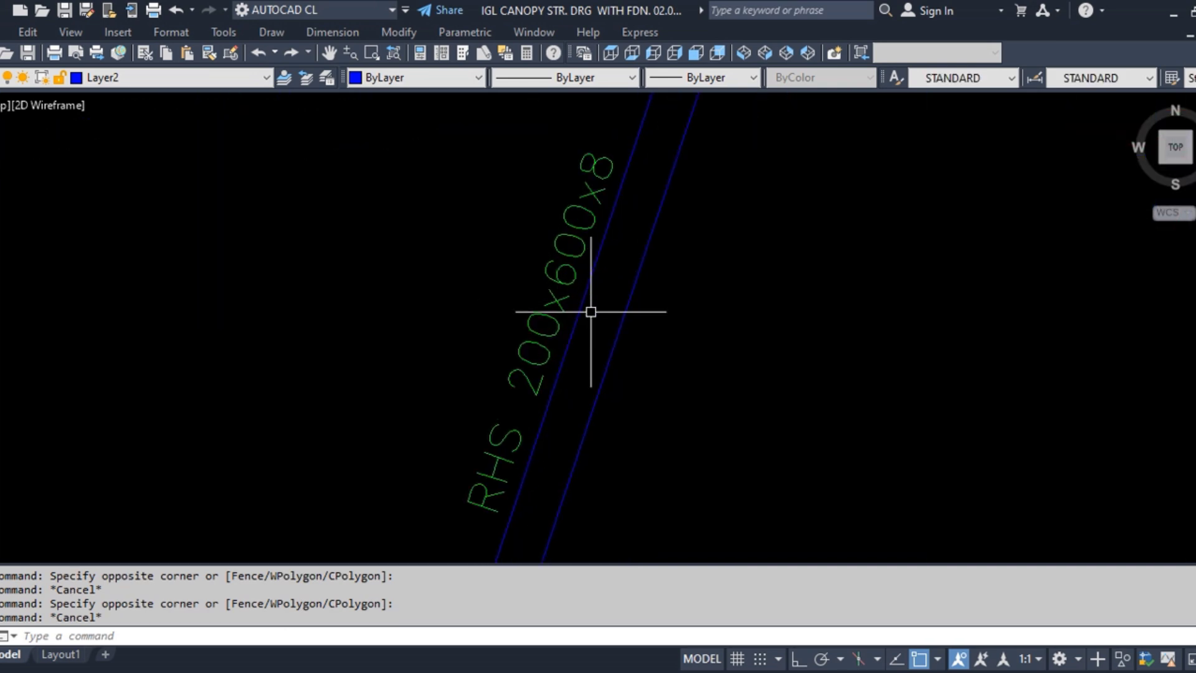
scroll(529, 374, down, 1)
scroll(307, 334, down, 2)
scroll(274, 309, down, 2)
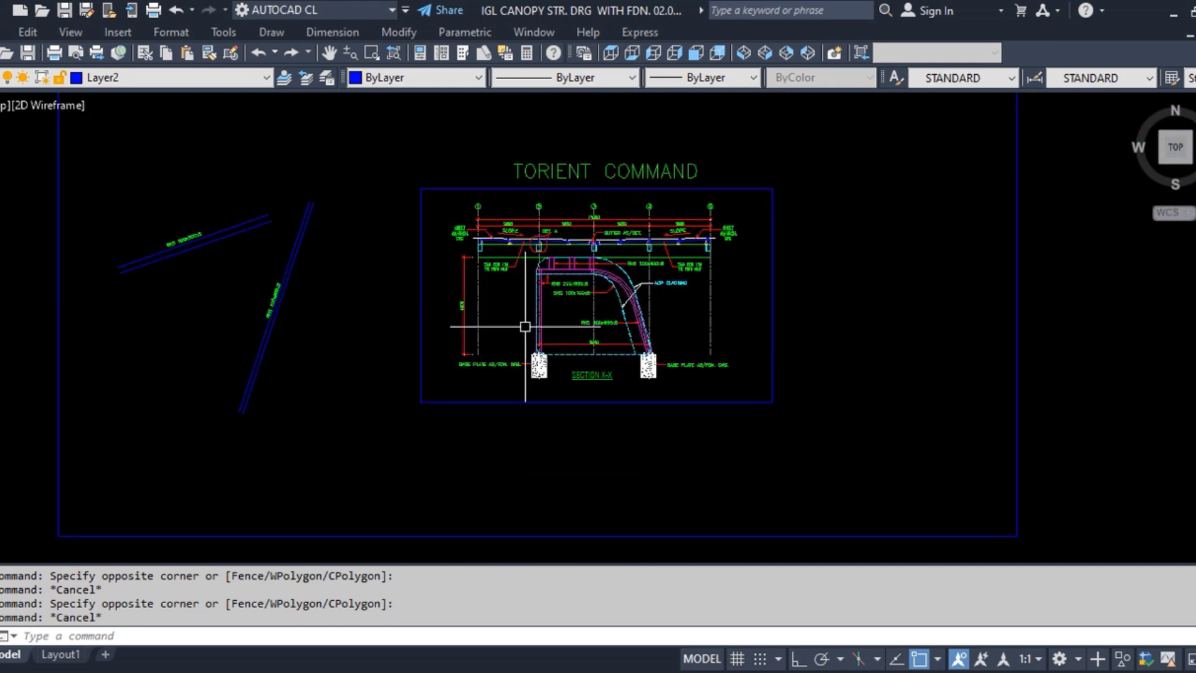
Examine the member, sag rod and cladding callouts in SECTION X-X.
scroll(520, 255, up, 2)
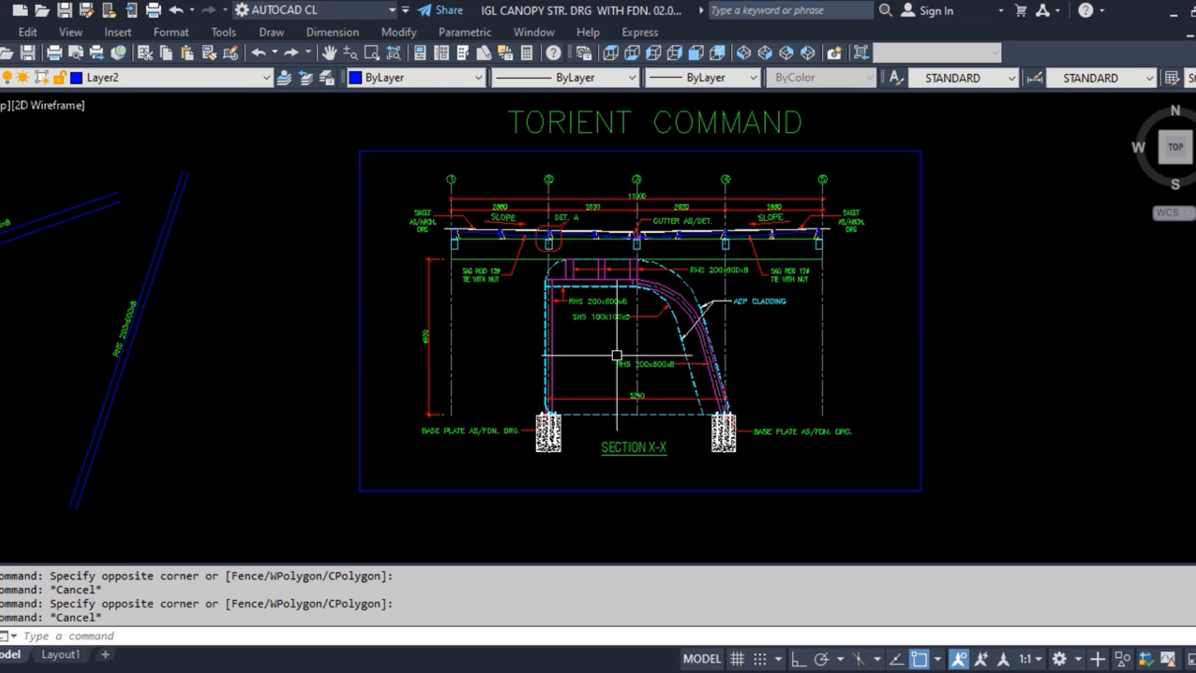
scroll(692, 372, up, 4)
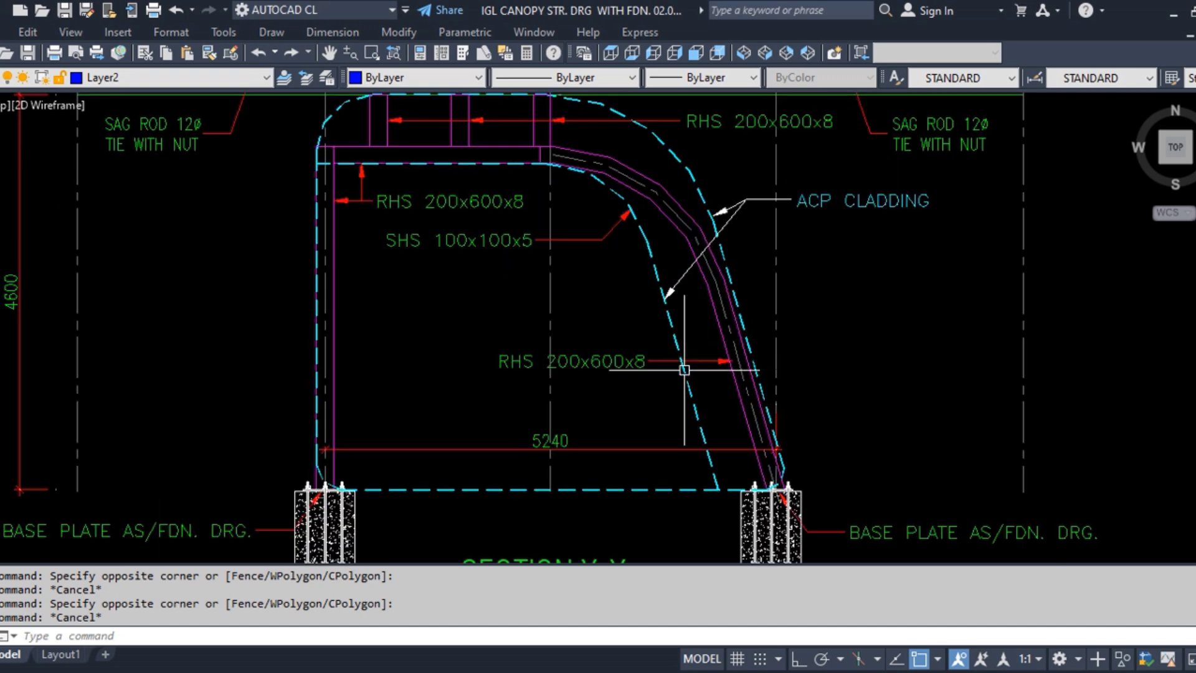
middle_drag(651, 331, 664, 396)
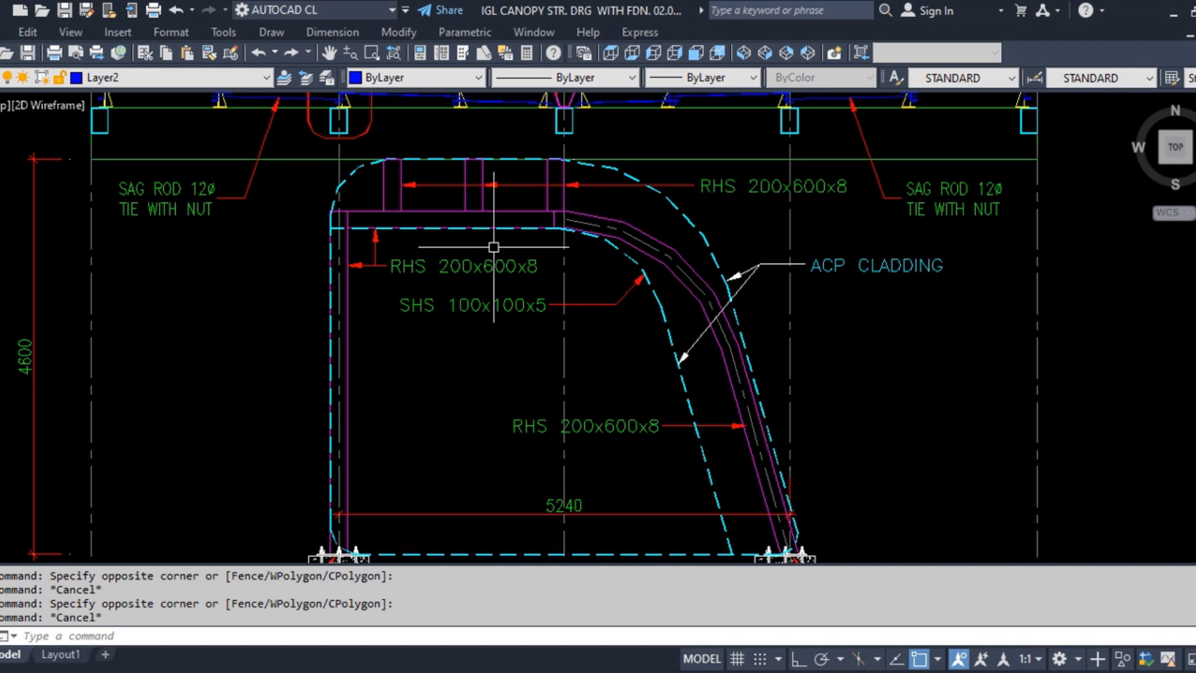
middle_drag(570, 282, 609, 380)
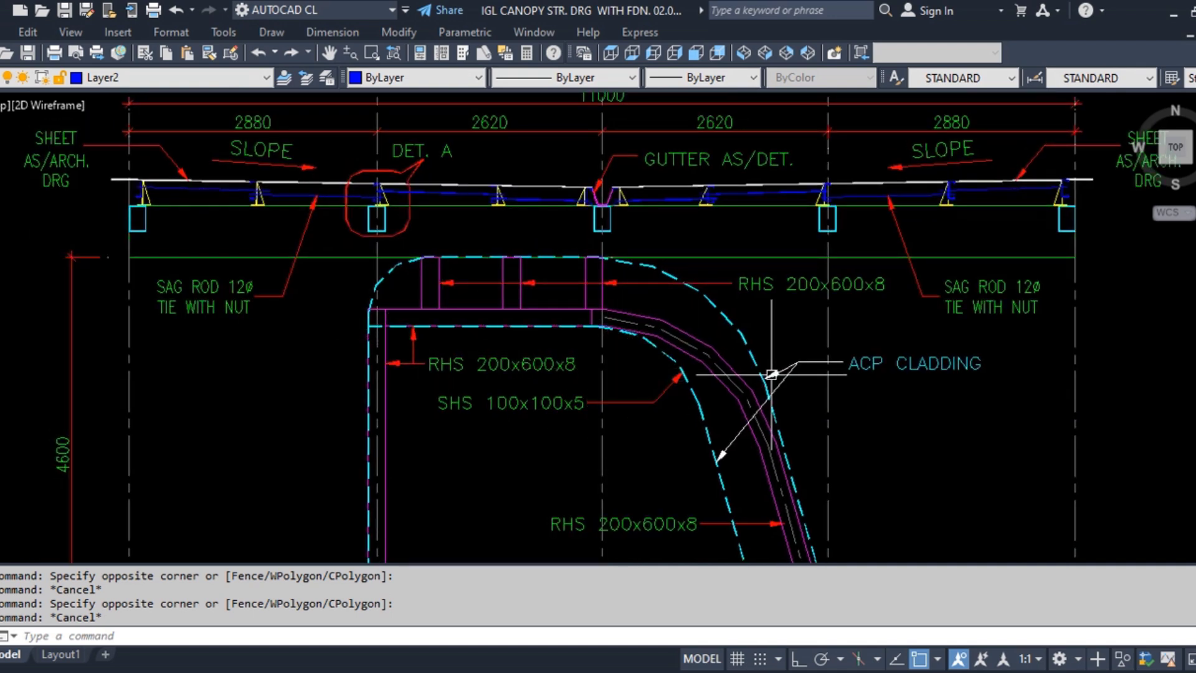
scroll(717, 374, down, 6)
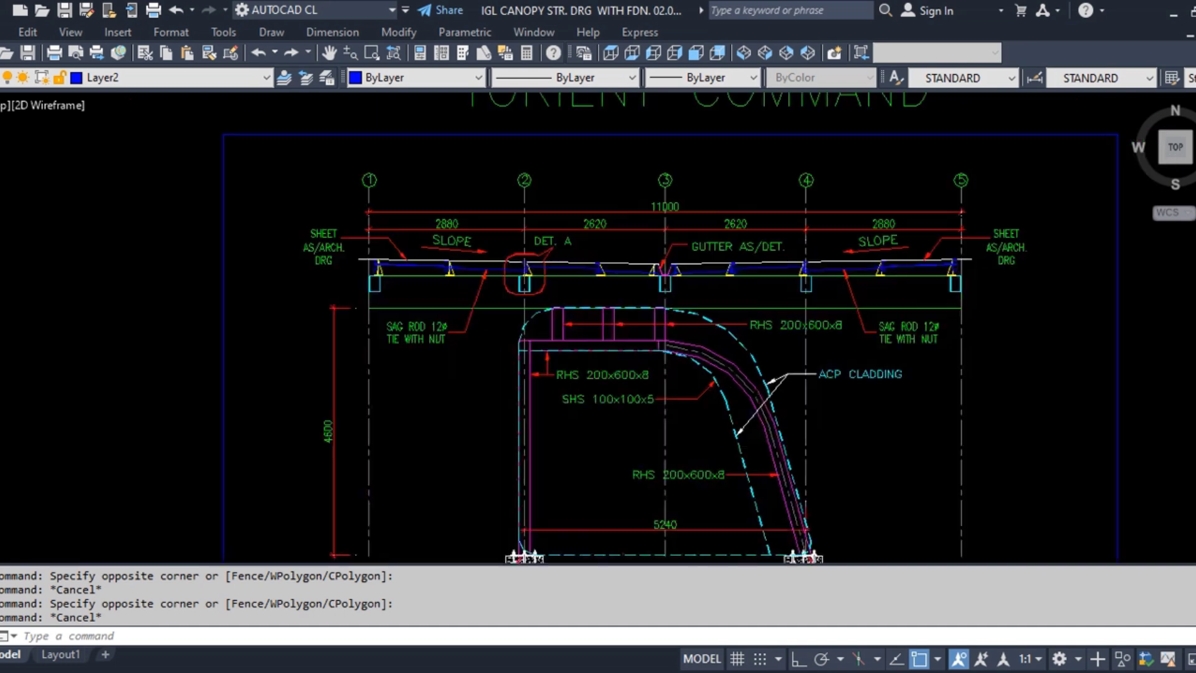
Draw one sloped line in the empty space above the labelled members, rising towards the TORIENT COMMAND title.
scroll(580, 371, up, 2)
mouse_move(606, 318)
middle_down()
mouse_move(609, 389)
mouse_move(582, 265)
mouse_move(558, 408)
middle_up()
text(L)
key(Return)
scroll(484, 387, up, 2)
click(484, 387)
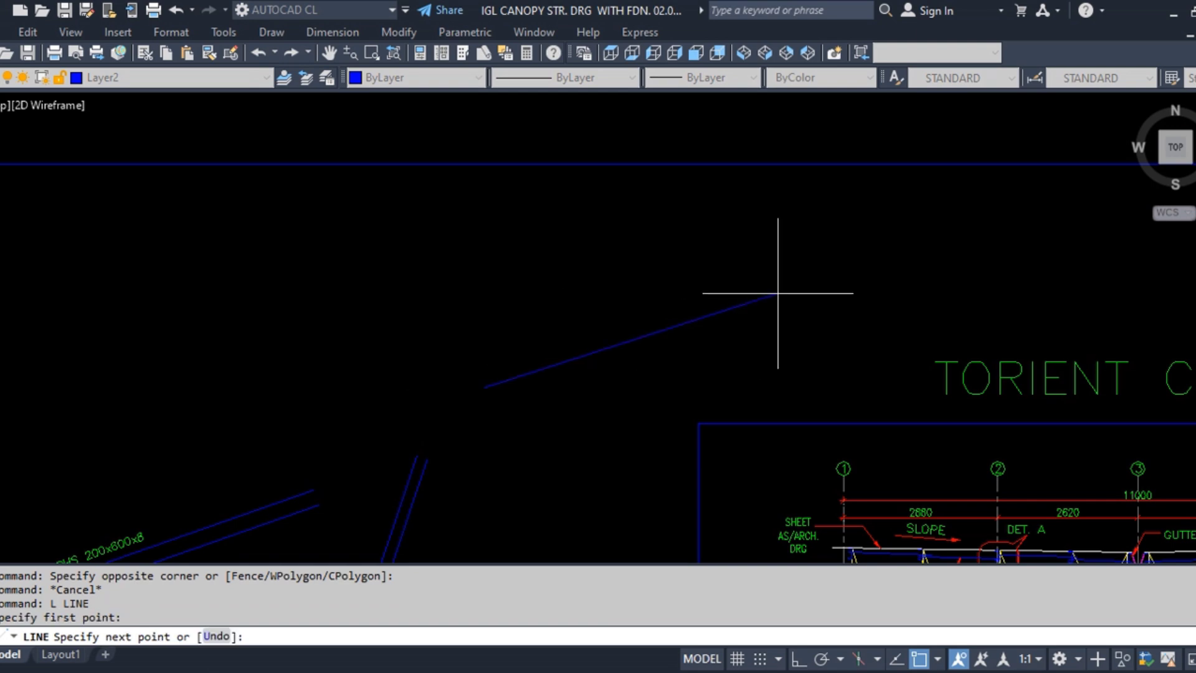
click(825, 267)
key(Return)
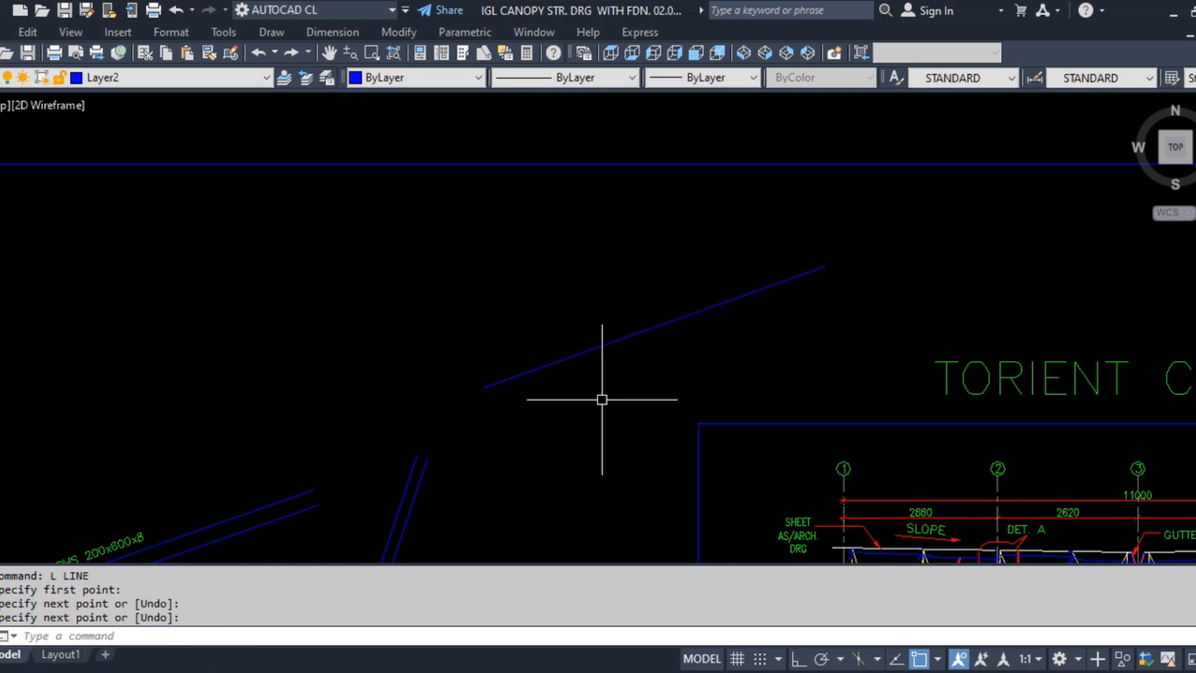
scroll(525, 240, down, 2)
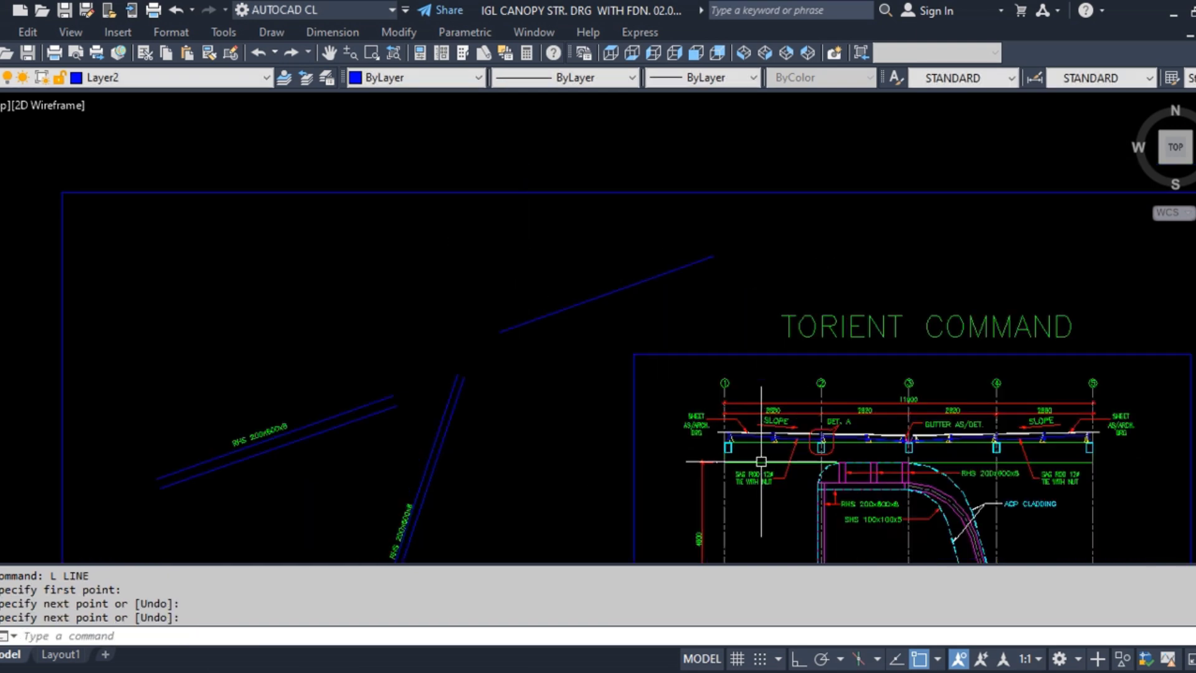
scroll(765, 467, up, 2)
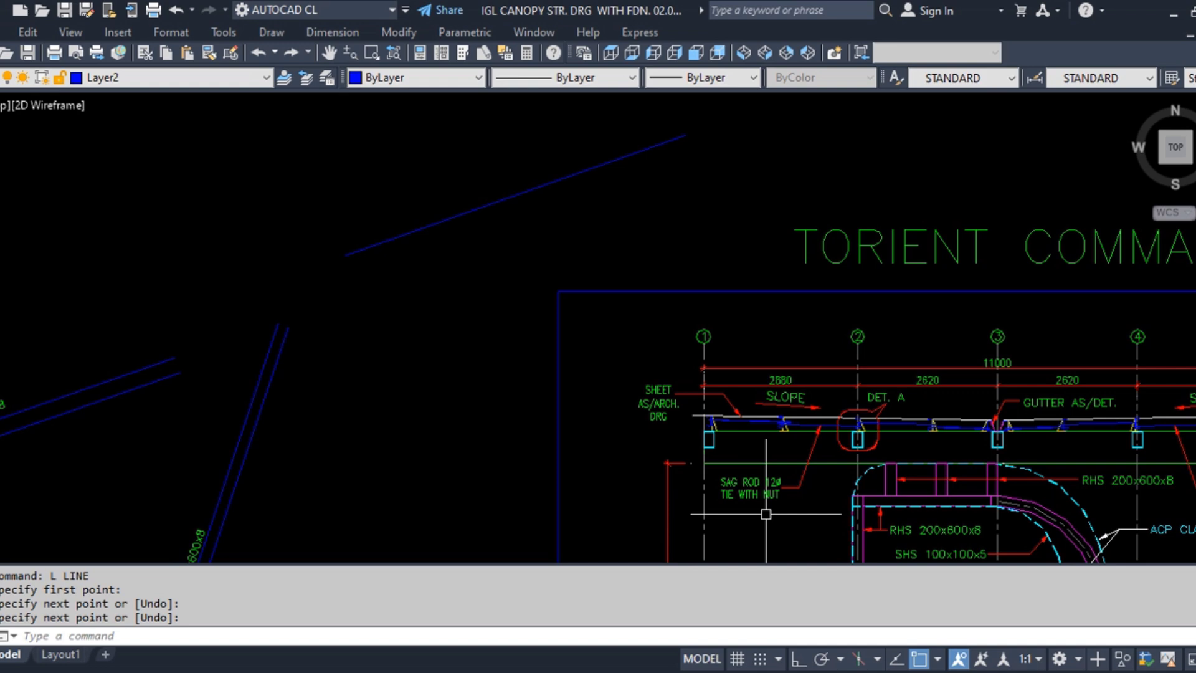
key(Escape)
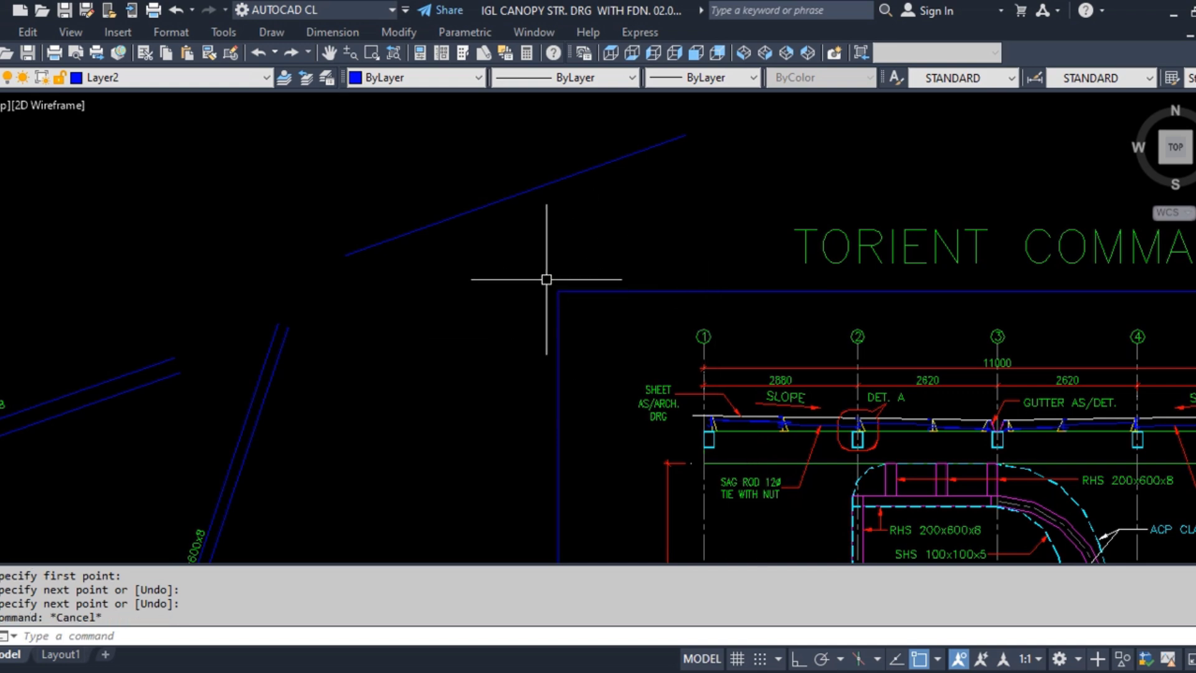
Offset the new sloped line by 300 to its upper side.
scroll(296, 241, down, 2)
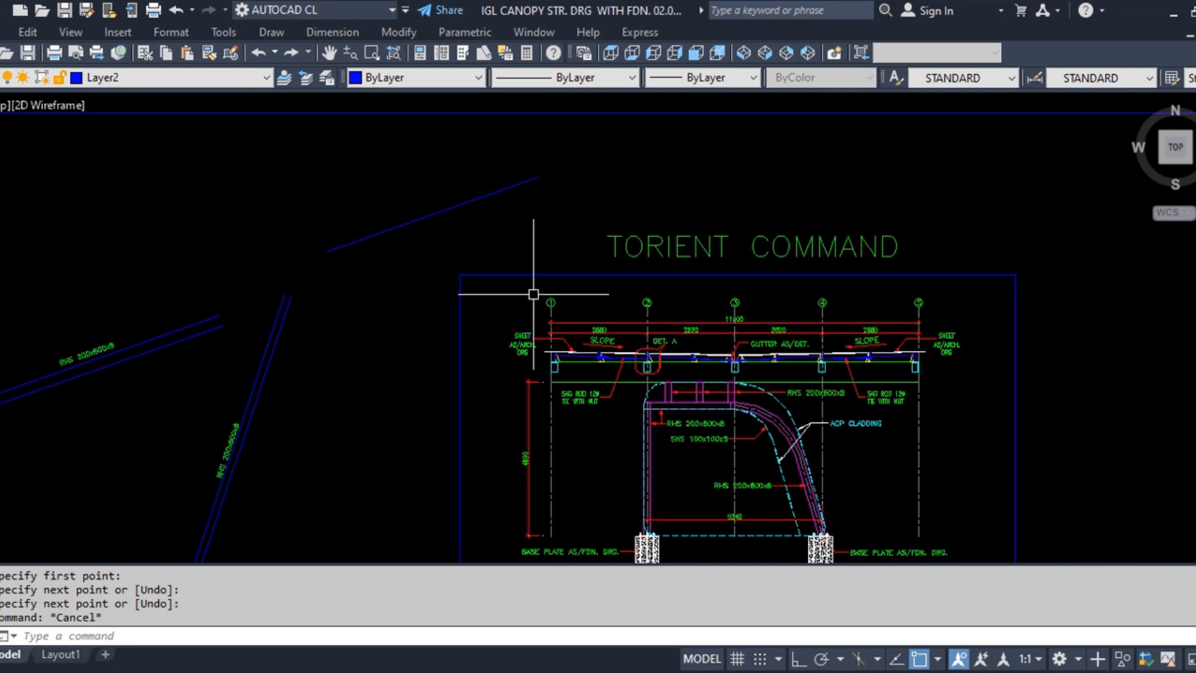
scroll(728, 254, up, 2)
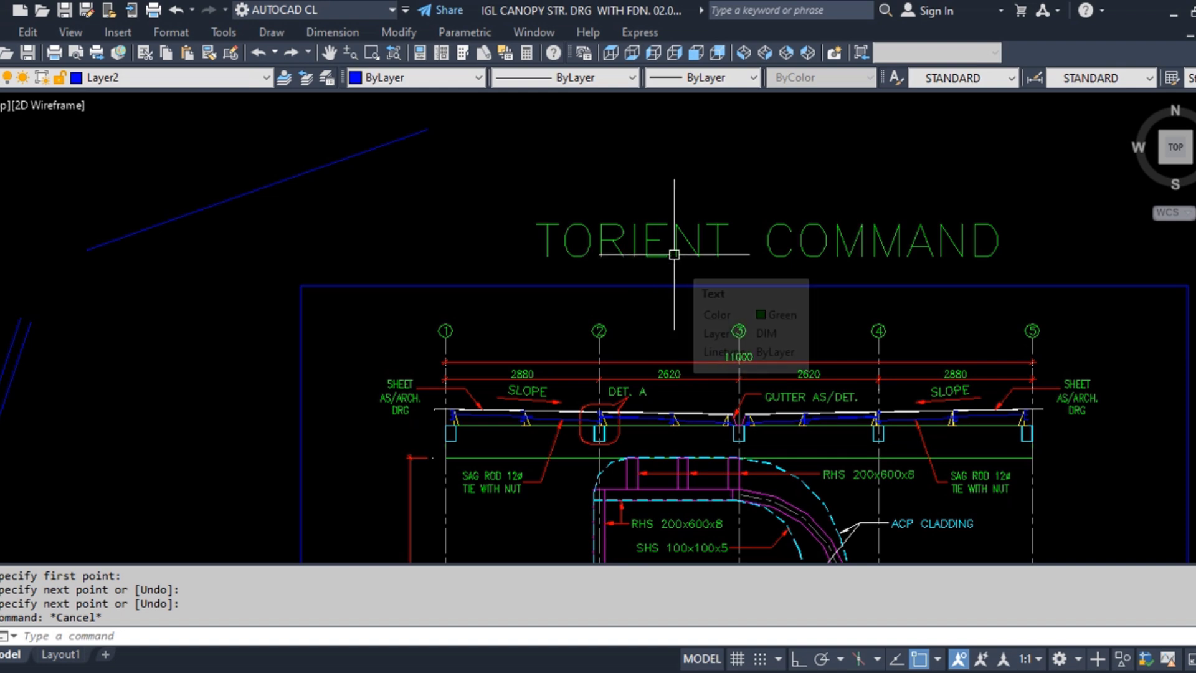
scroll(371, 269, up, 5)
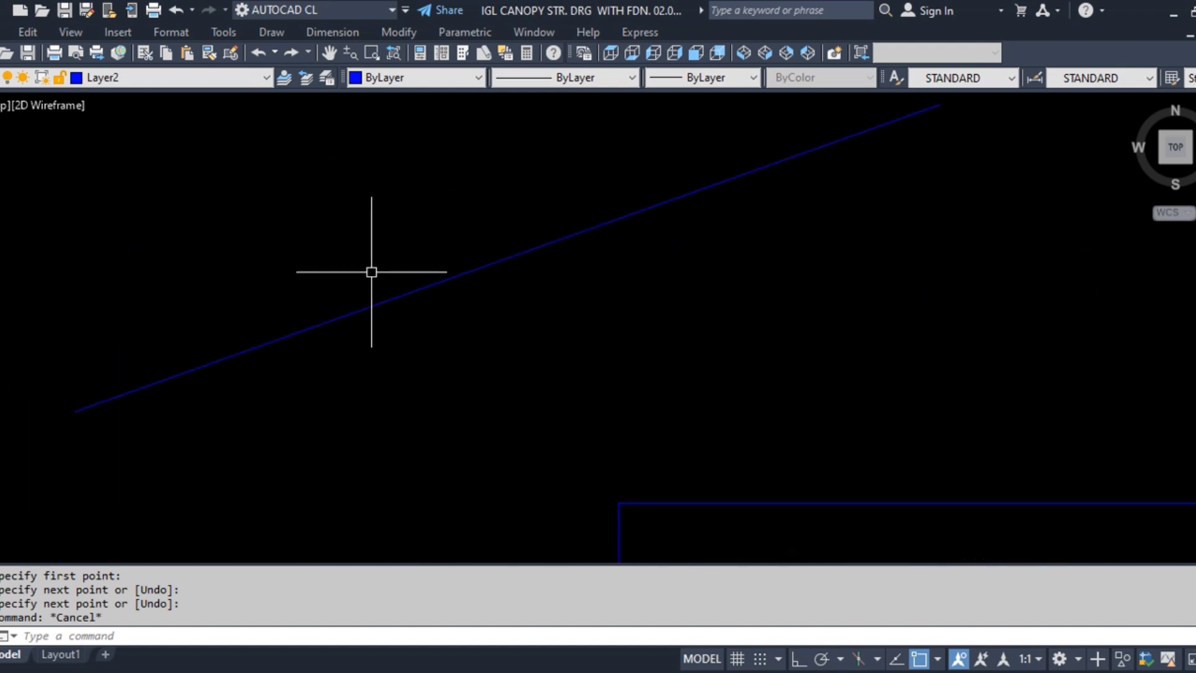
key(Return)
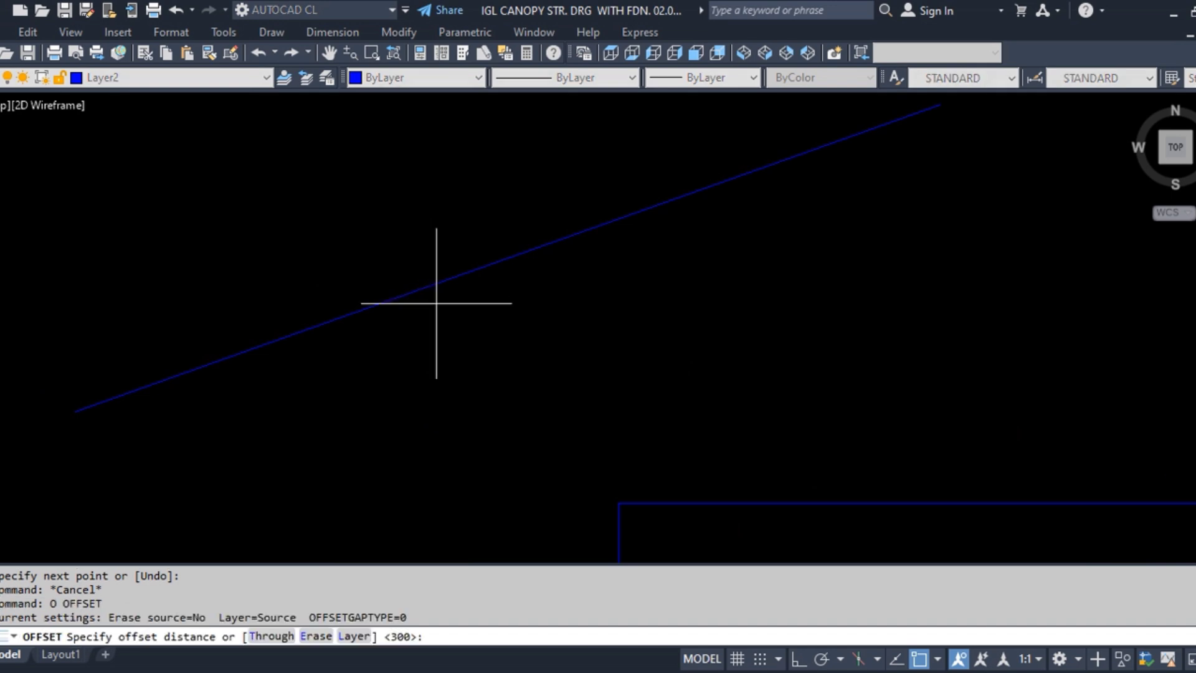
text(300)
key(Return)
click(454, 277)
click(416, 224)
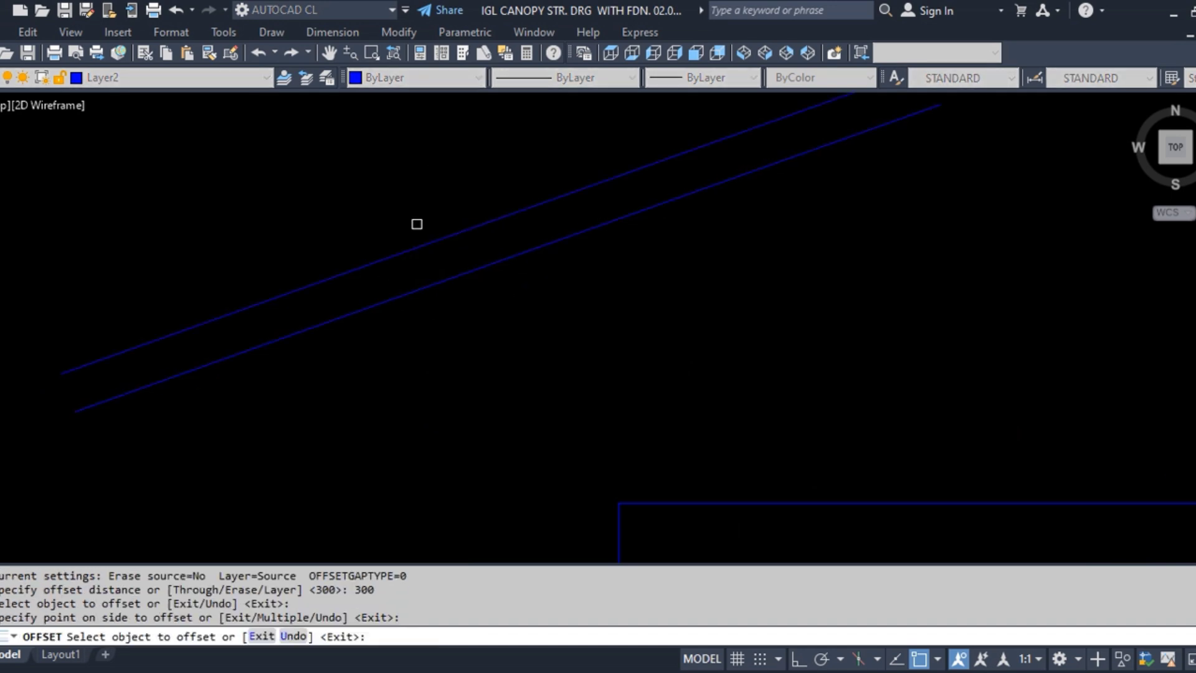
key(Return)
Copy the "SAG ROD 12ø TIE WITH NUT" note from the section to just above the new pair of sloped lines.
scroll(461, 274, down, 4)
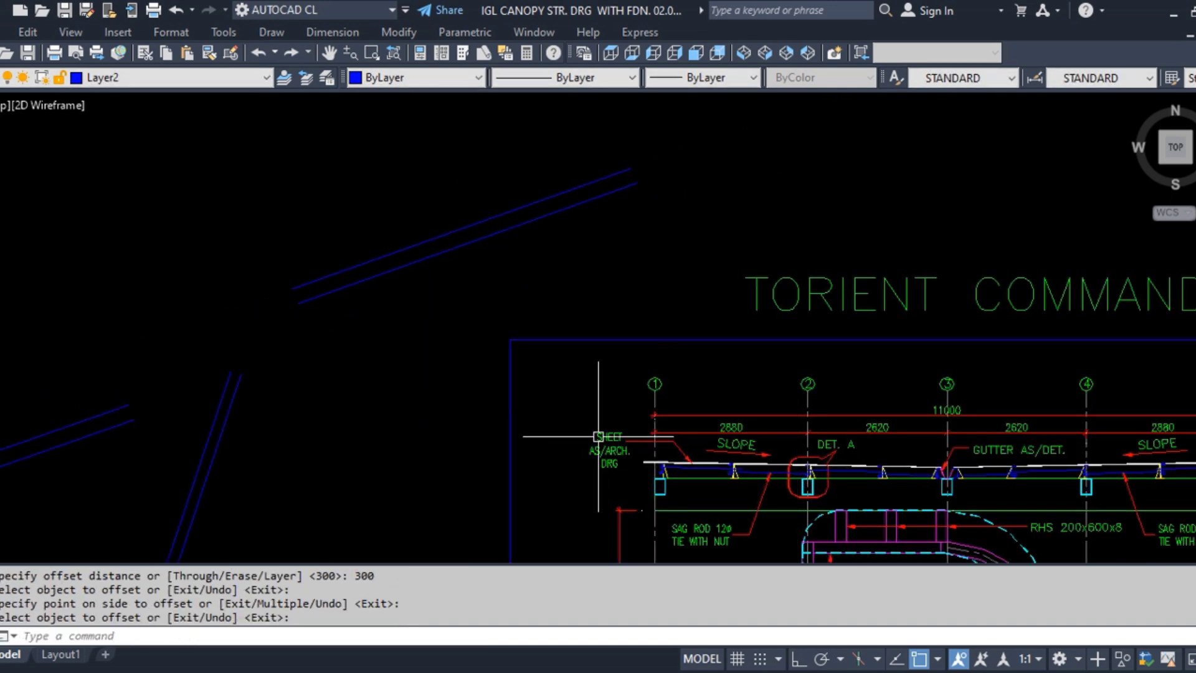
text(co)
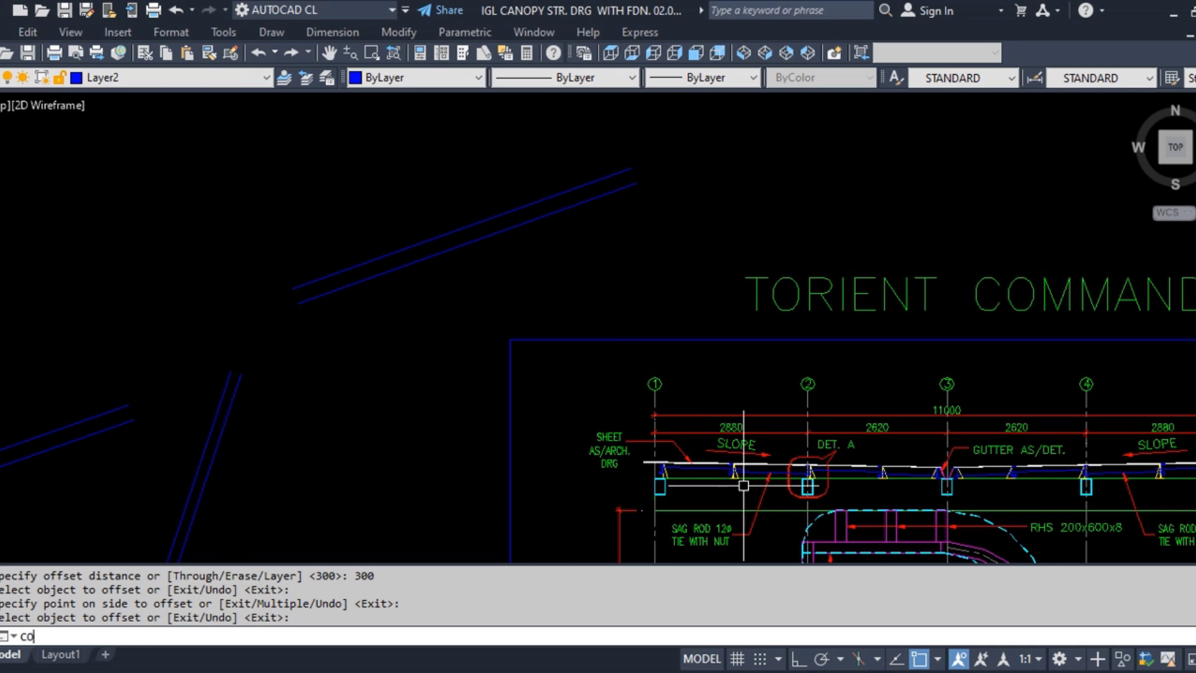
key(Return)
scroll(697, 465, up, 4)
scroll(709, 222, down, 4)
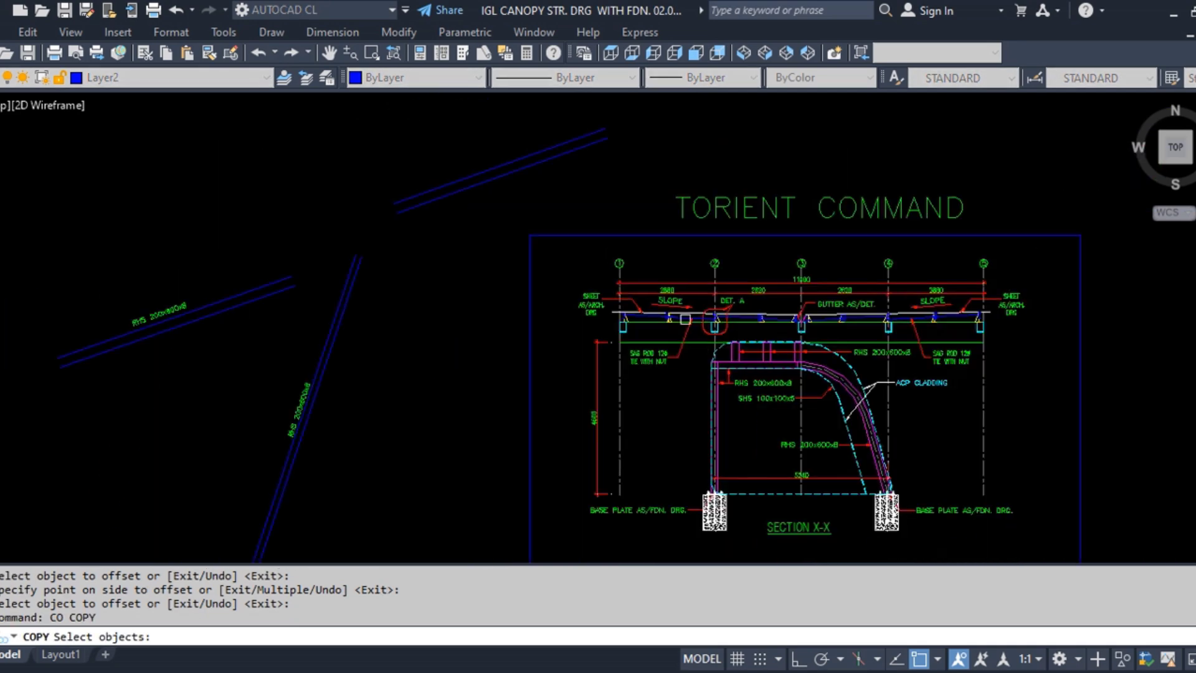
scroll(709, 412, up, 4)
click(607, 346)
key(Return)
click(704, 391)
scroll(527, 513, down, 4)
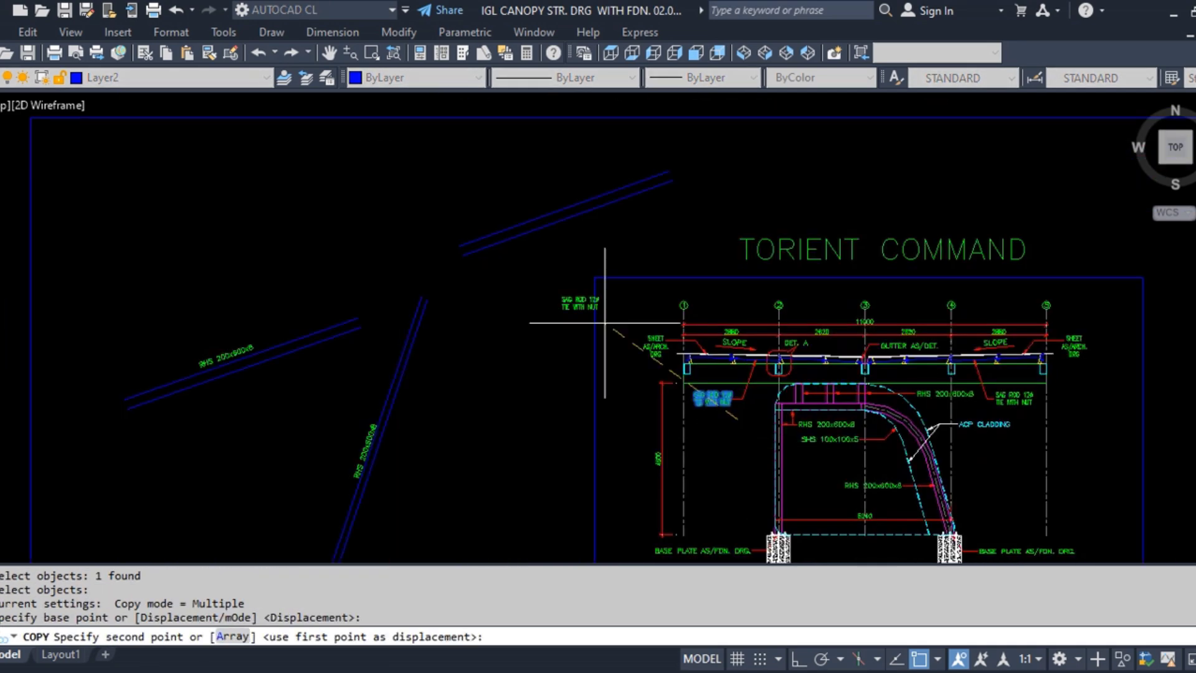
scroll(545, 261, up, 5)
click(670, 361)
key(Escape)
key(Escape)
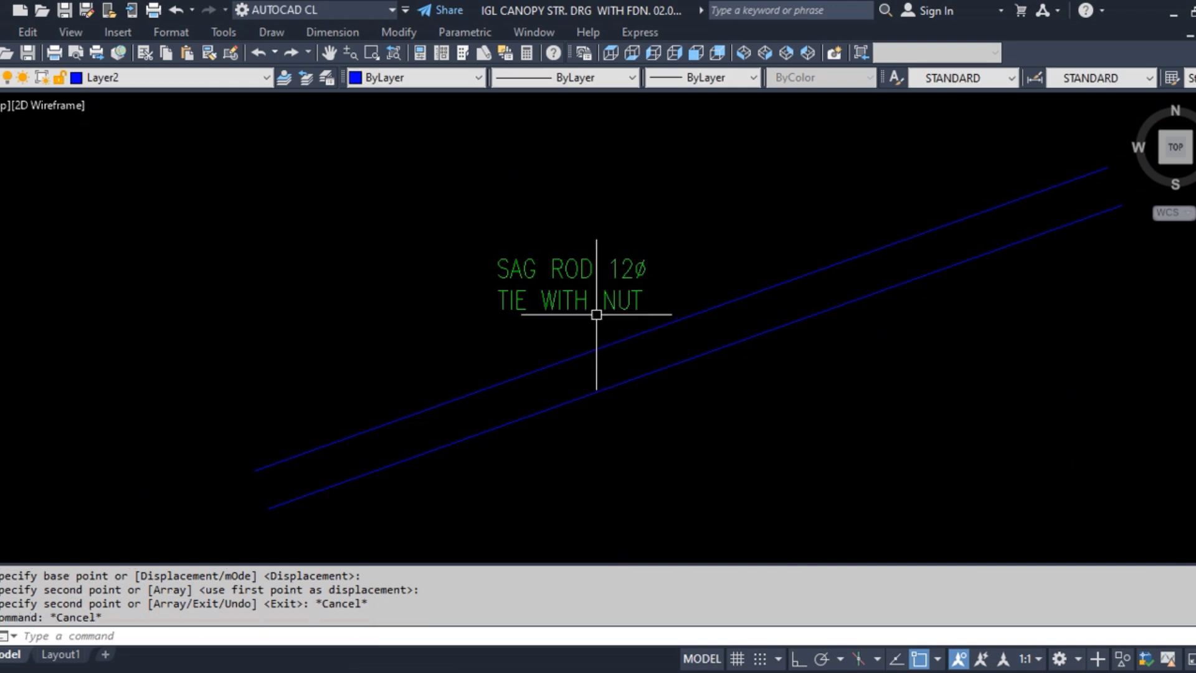
Replace the copied sag rod note's text above the sloped lines with "RCC BEAM".
text(ed)
key(Return)
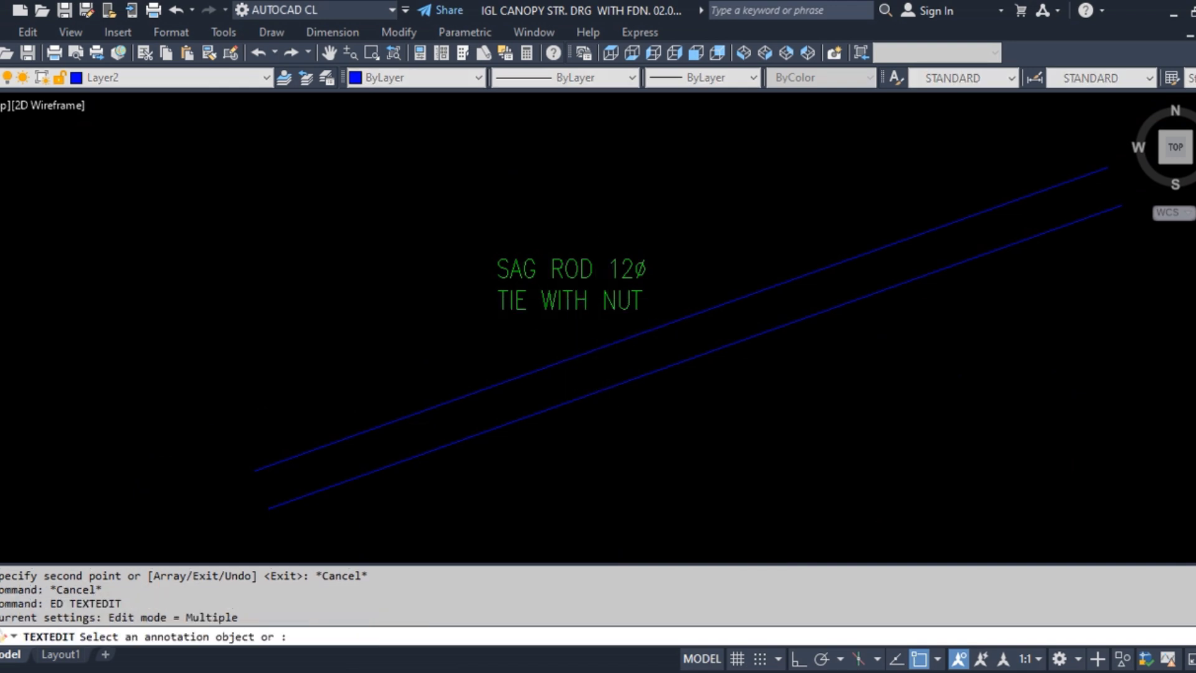
click(561, 314)
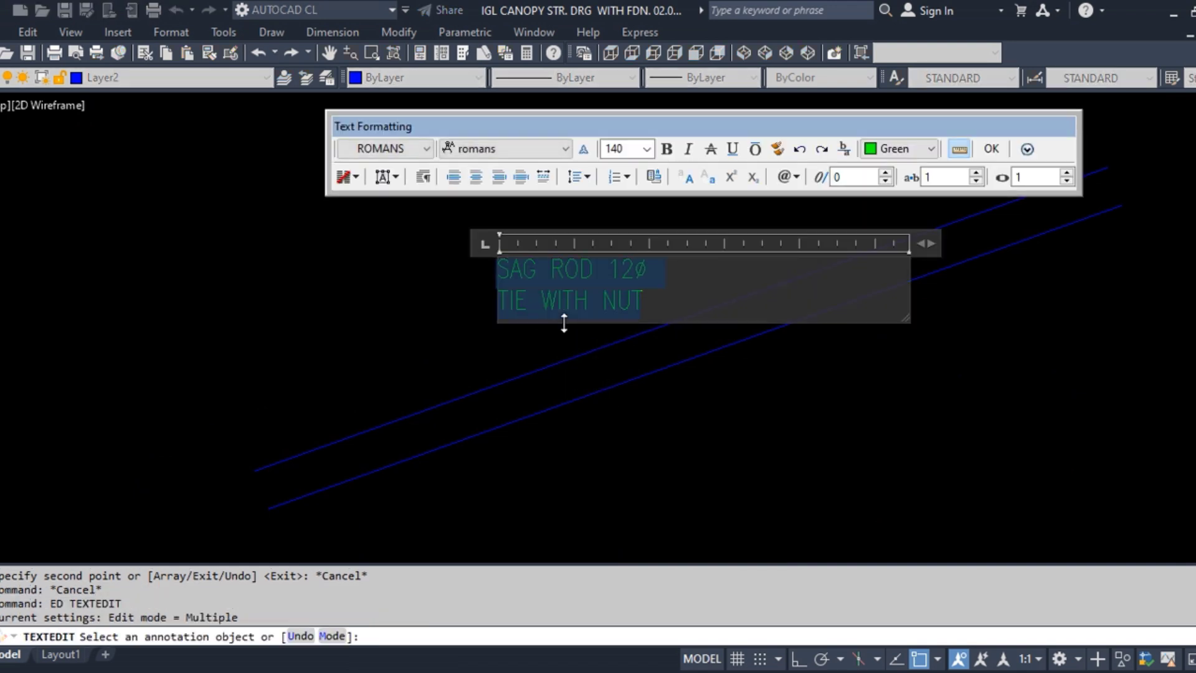
key(BackSpace)
text(RCC)
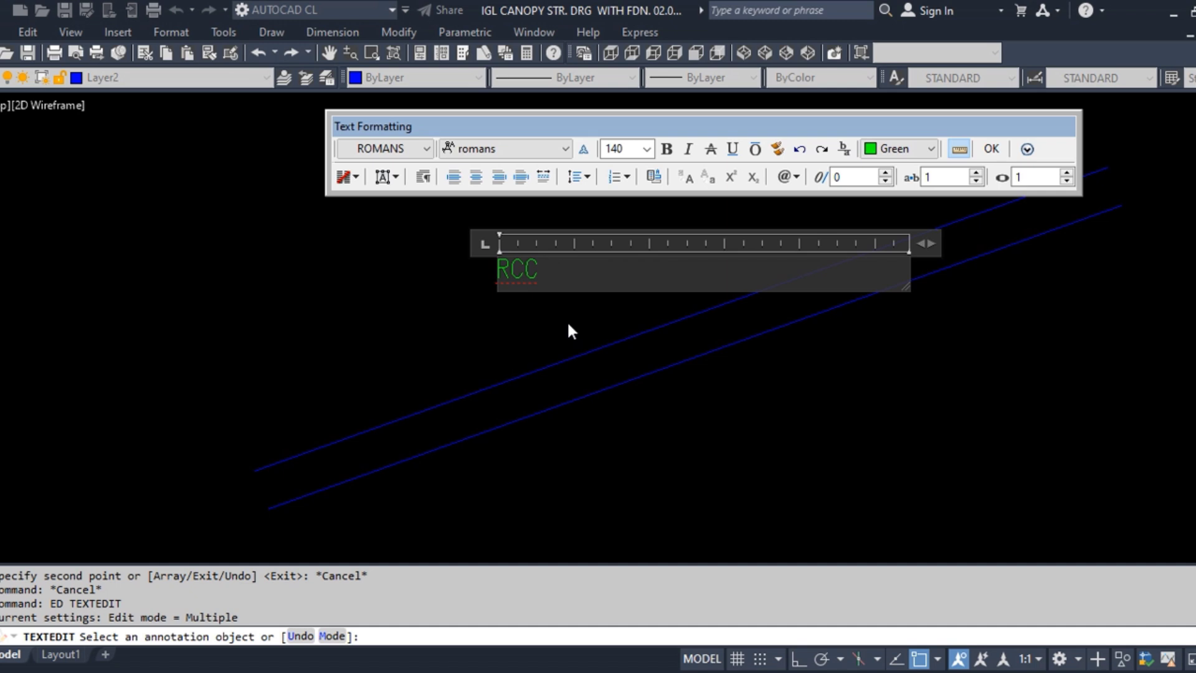
text( BEAM)
key(Return)
click(574, 364)
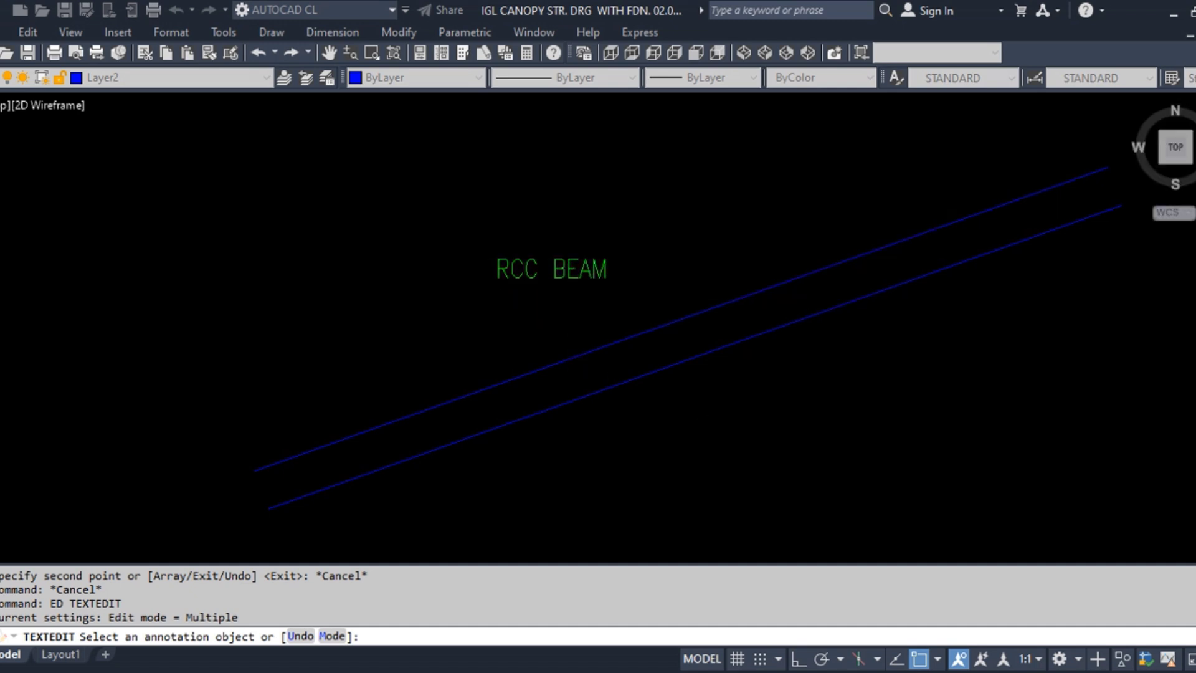
key(Escape)
Move the RCC BEAM label down closer to the upper sloped line.
text(m)
key(Return)
click(610, 315)
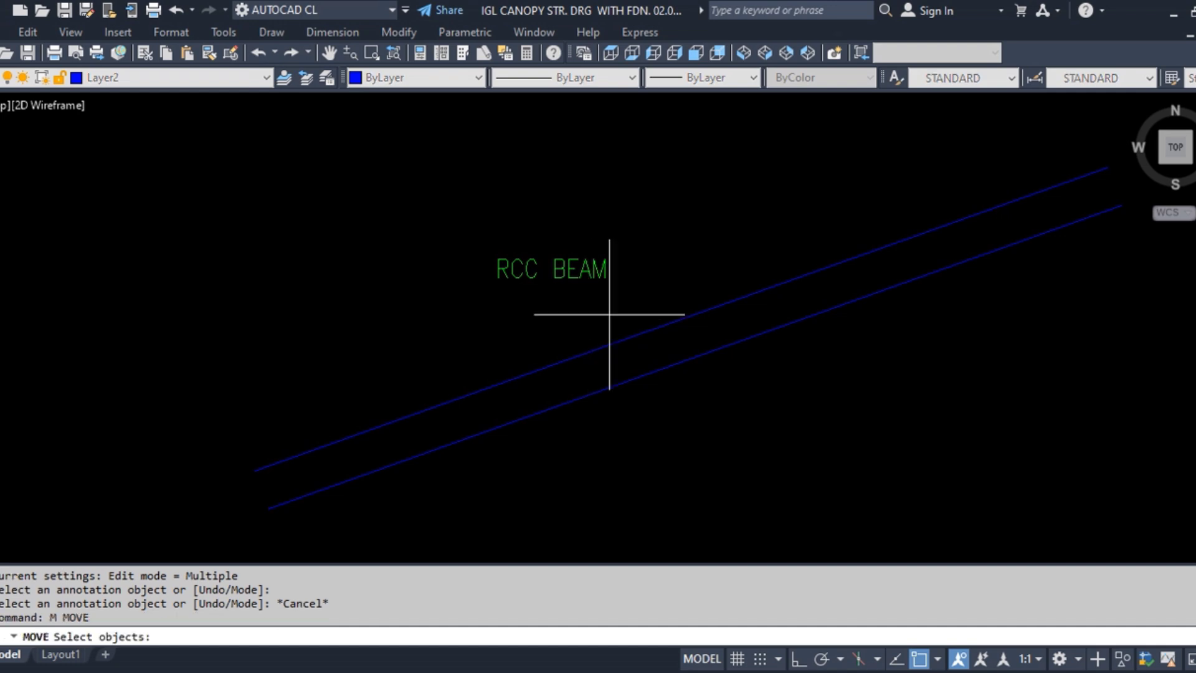
click(537, 260)
key(Return)
click(688, 423)
click(729, 470)
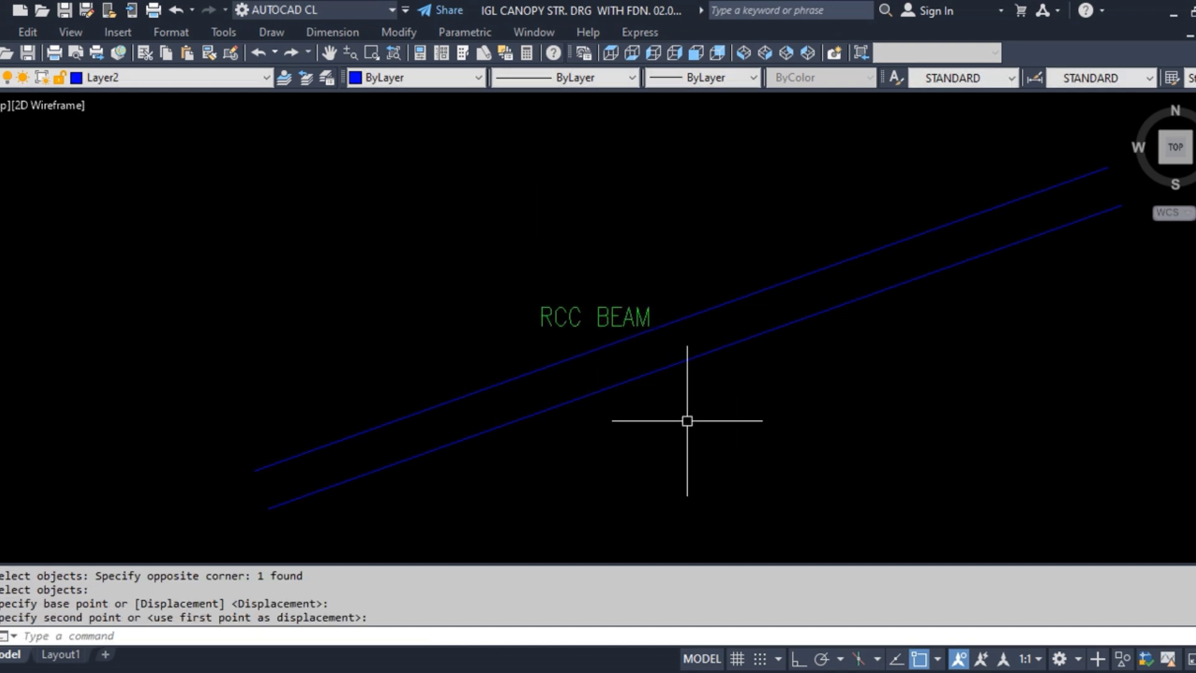
Examine the horizontal RCC BEAM label against the sloped lines and the surrounding drawing.
scroll(498, 371, down, 2)
scroll(399, 382, up, 2)
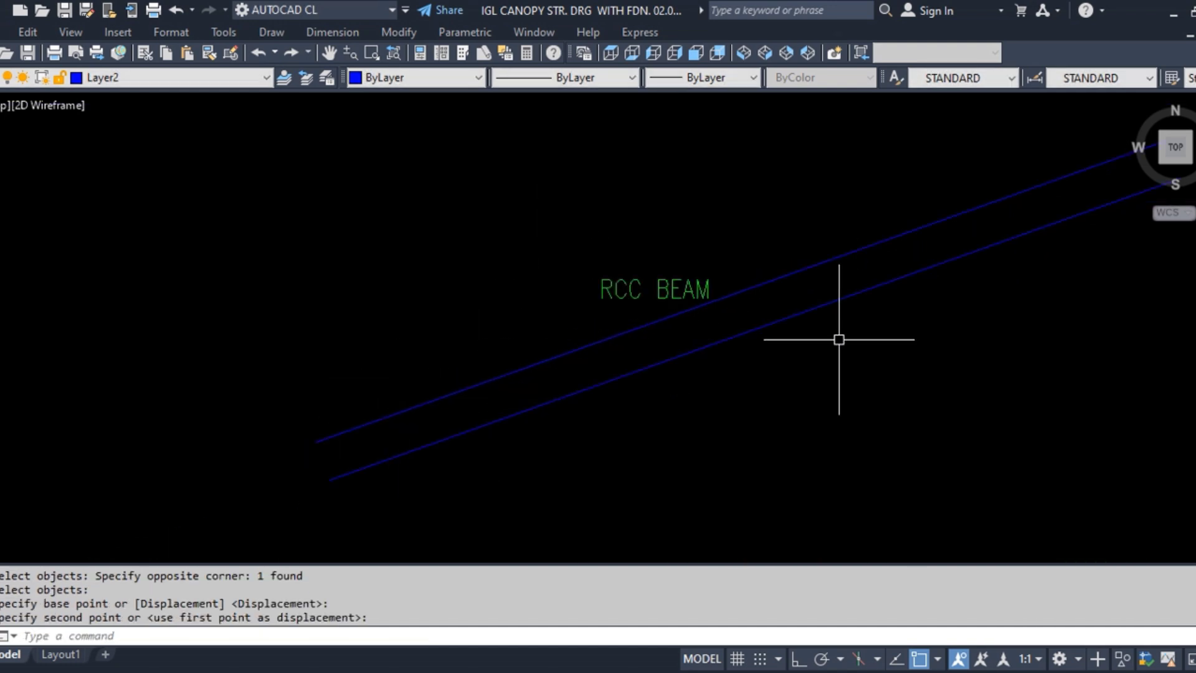
scroll(748, 281, up, 2)
scroll(352, 393, down, 2)
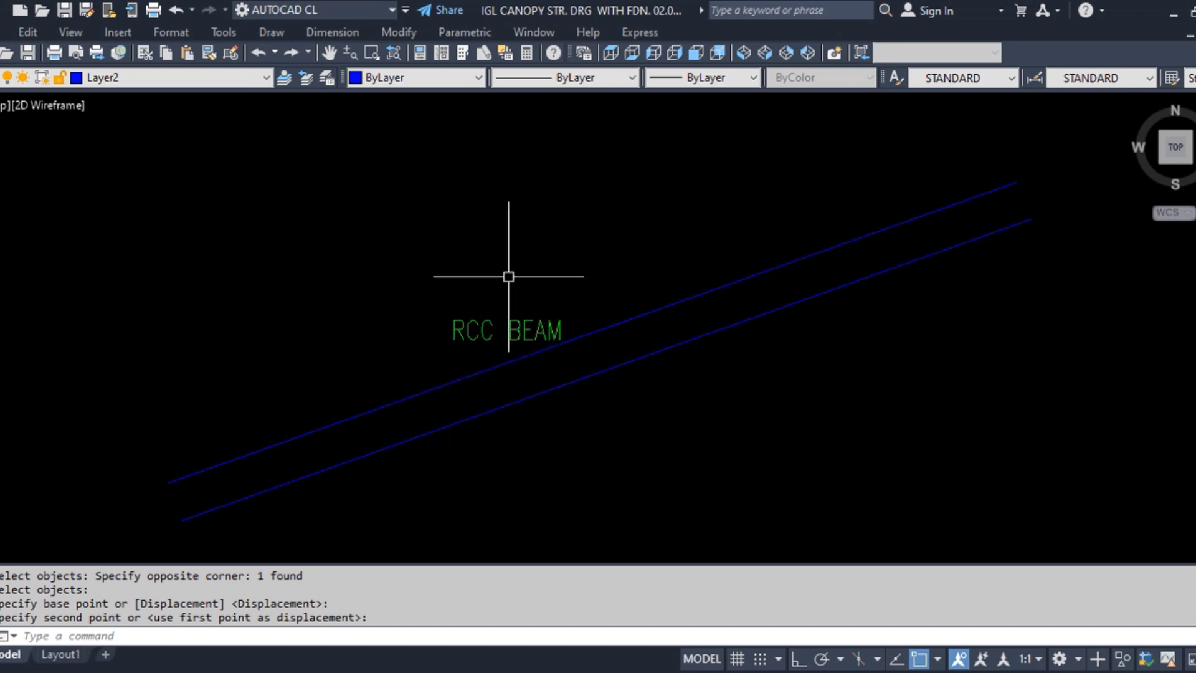
scroll(536, 334, down, 2)
scroll(588, 363, down, 1)
scroll(779, 380, up, 1)
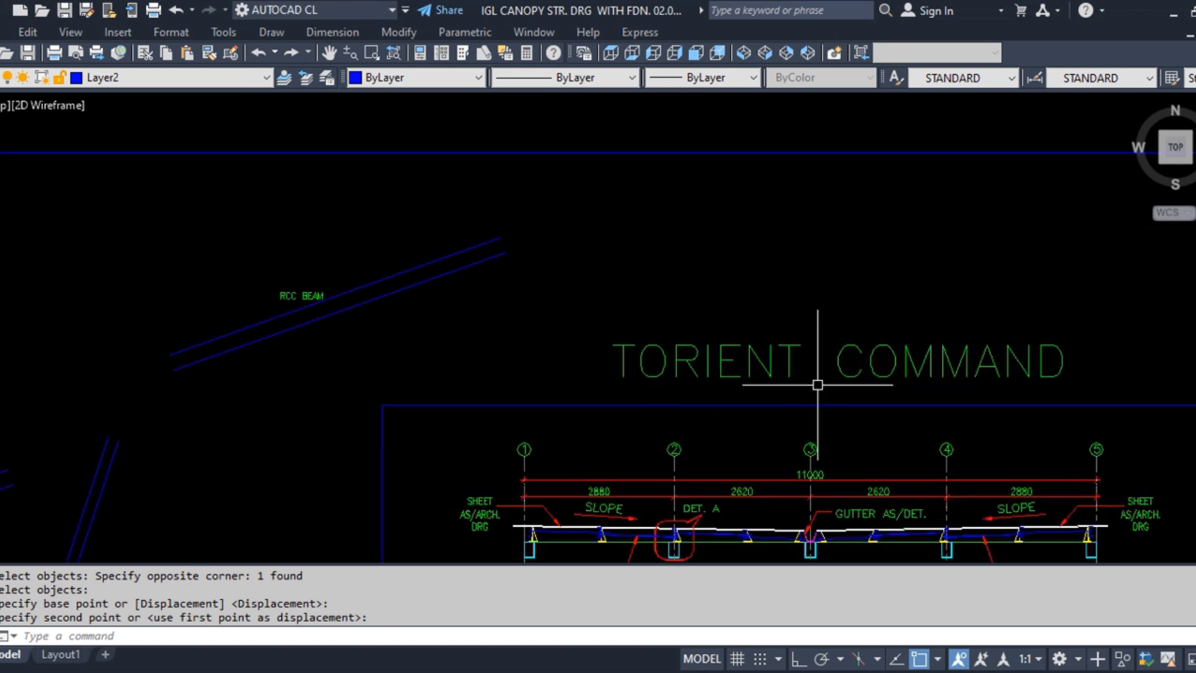
scroll(704, 362, down, 2)
scroll(517, 358, up, 2)
scroll(406, 353, up, 3)
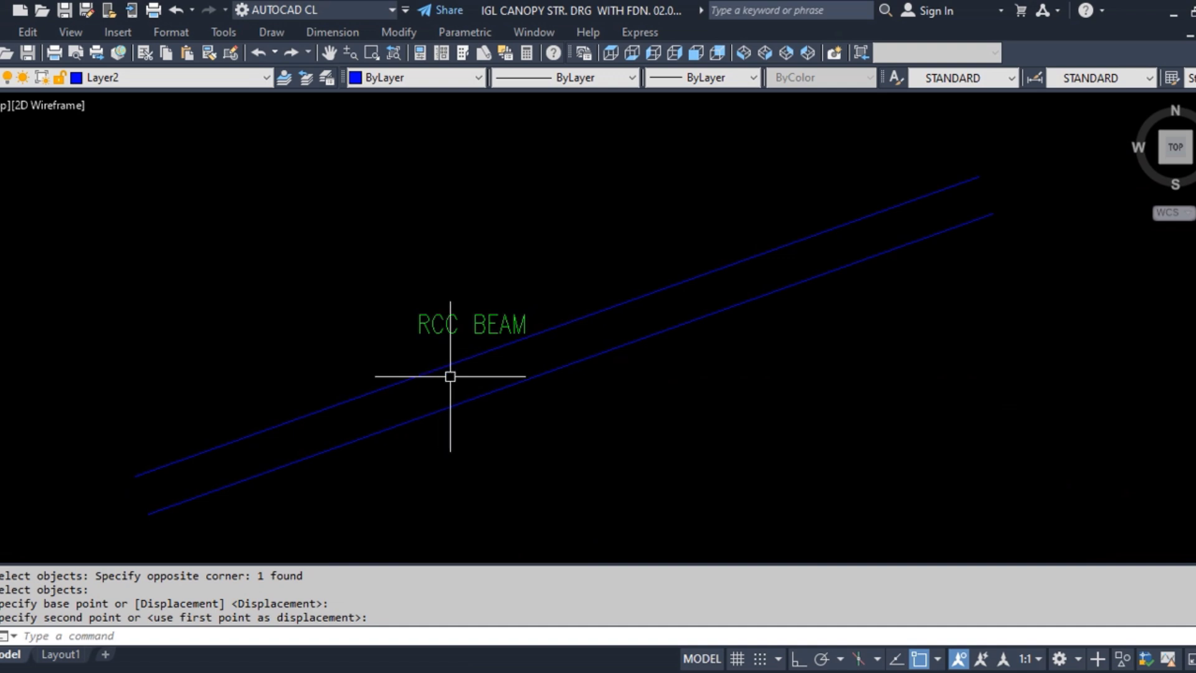
Align the RCC BEAM label to the slope with TORIENT, picking two points along the upper sloped line.
key(Escape)
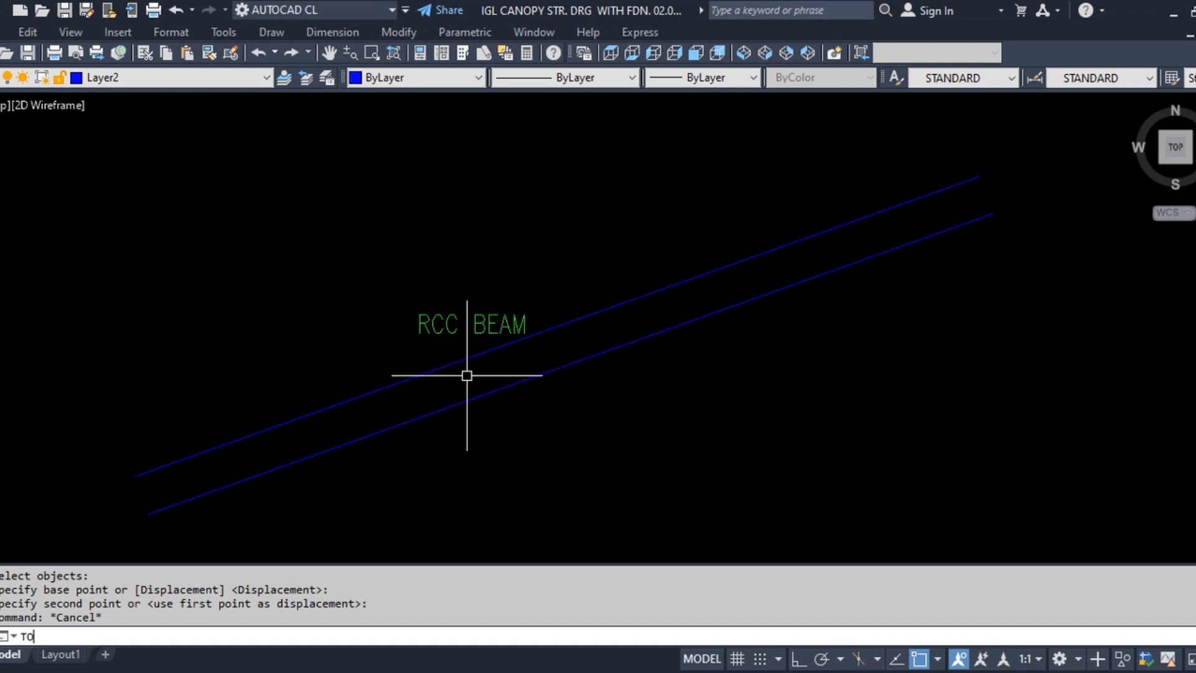
text(RIEN)
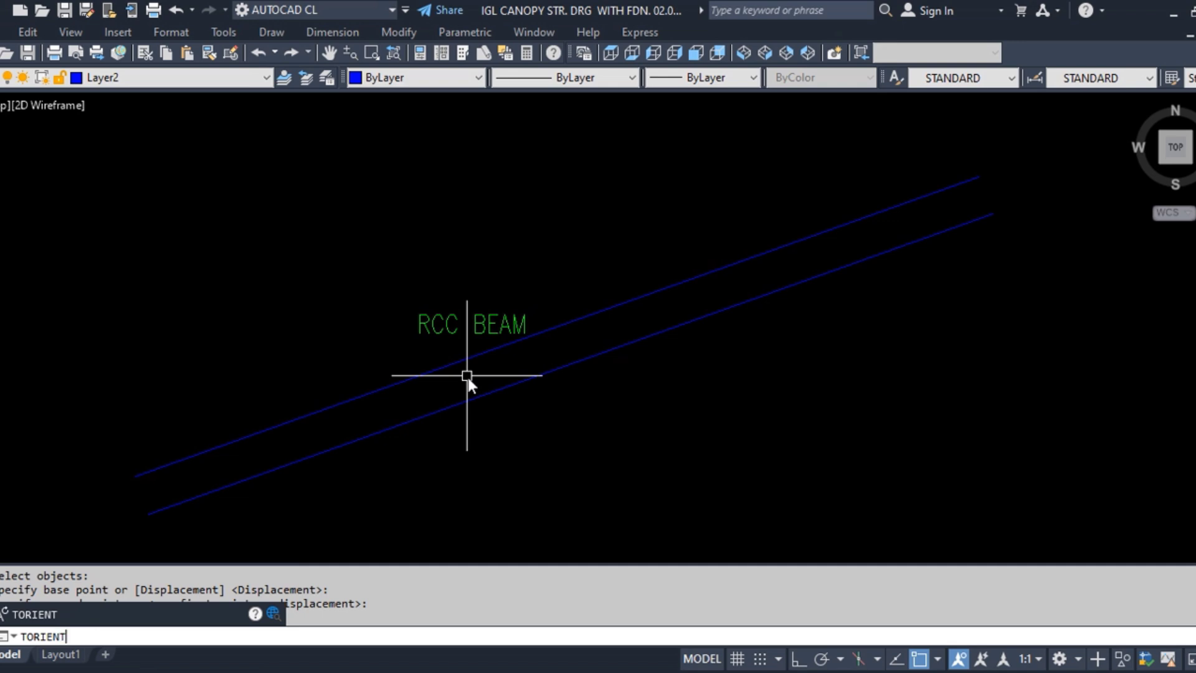
text(T)
key(Return)
scroll(497, 349, up, 2)
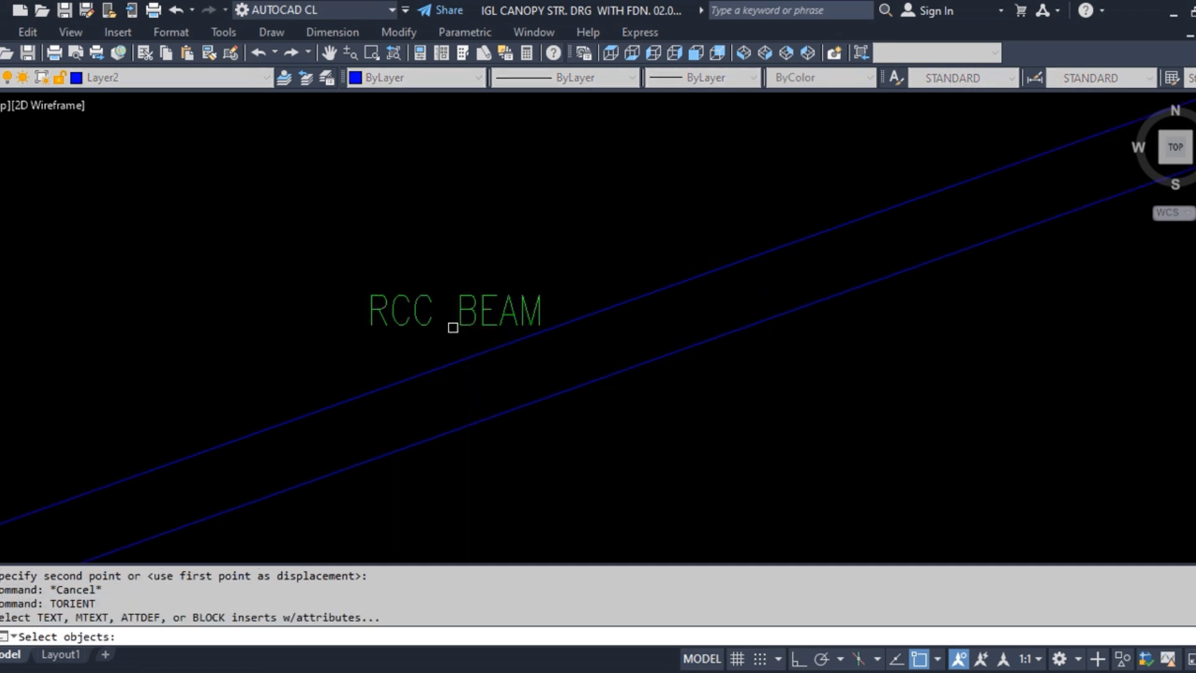
click(484, 310)
key(Return)
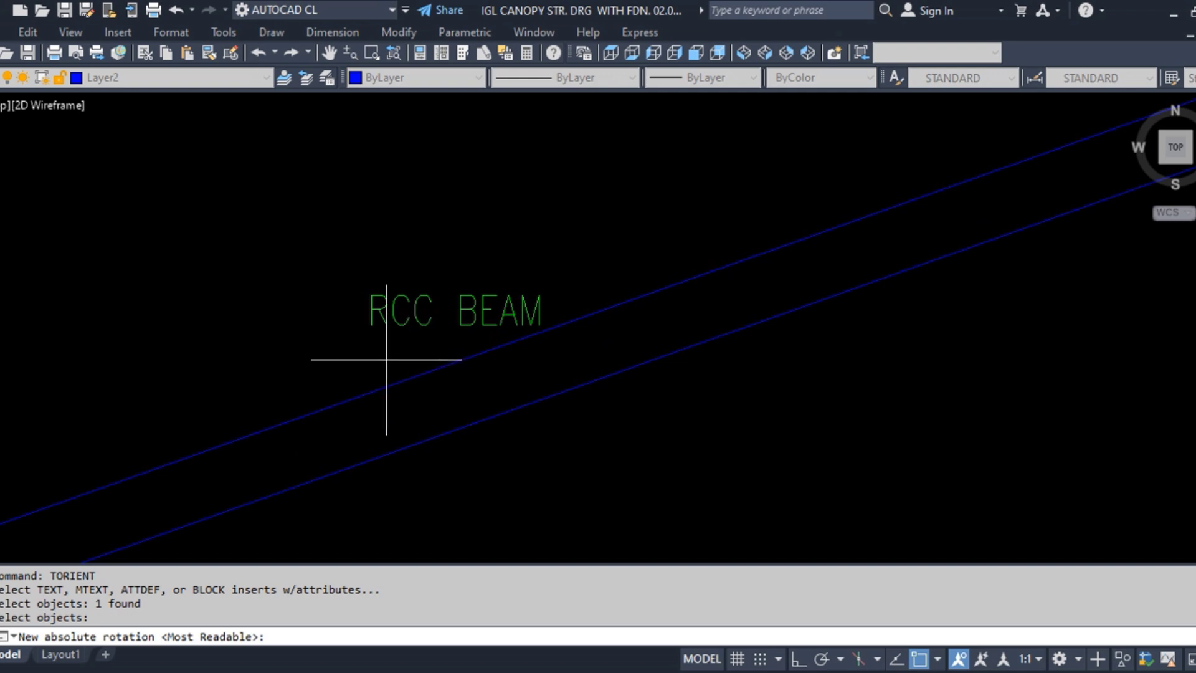
scroll(430, 324, down, 2)
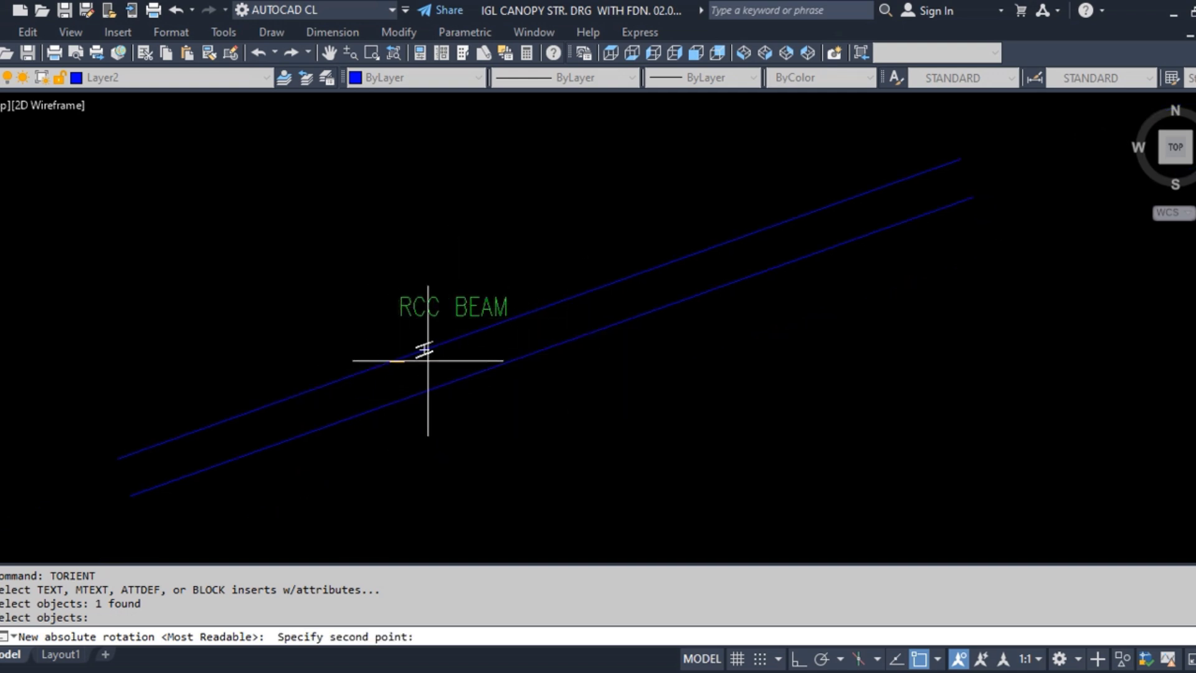
click(535, 315)
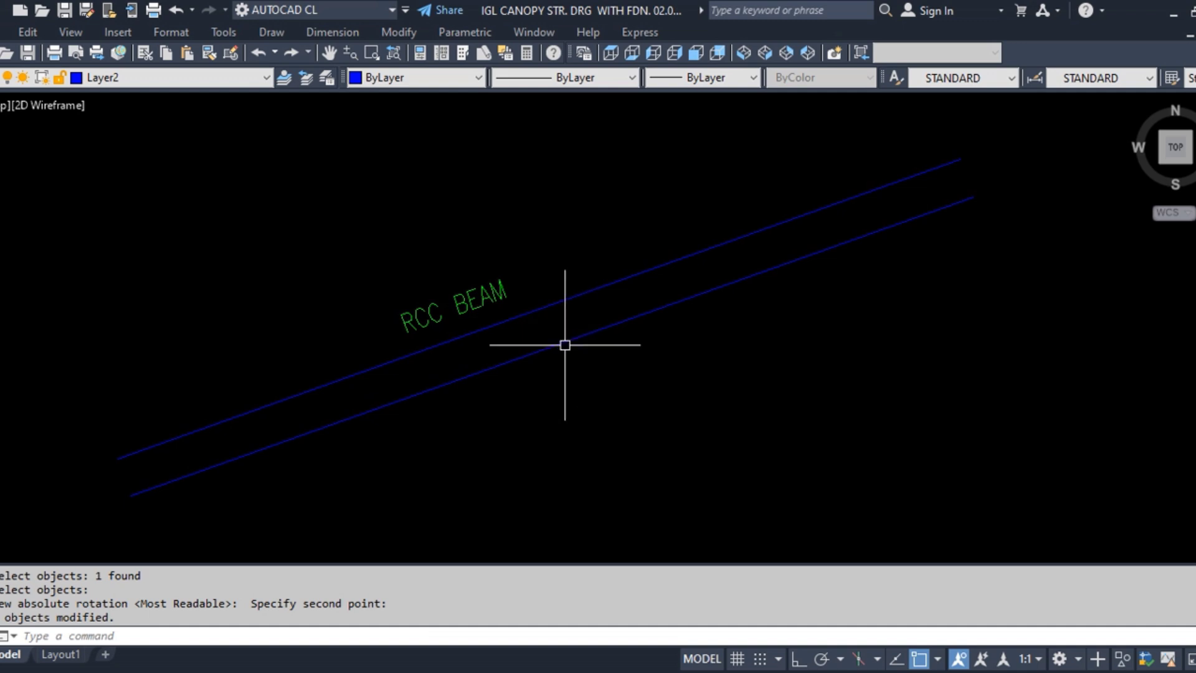
key(Return)
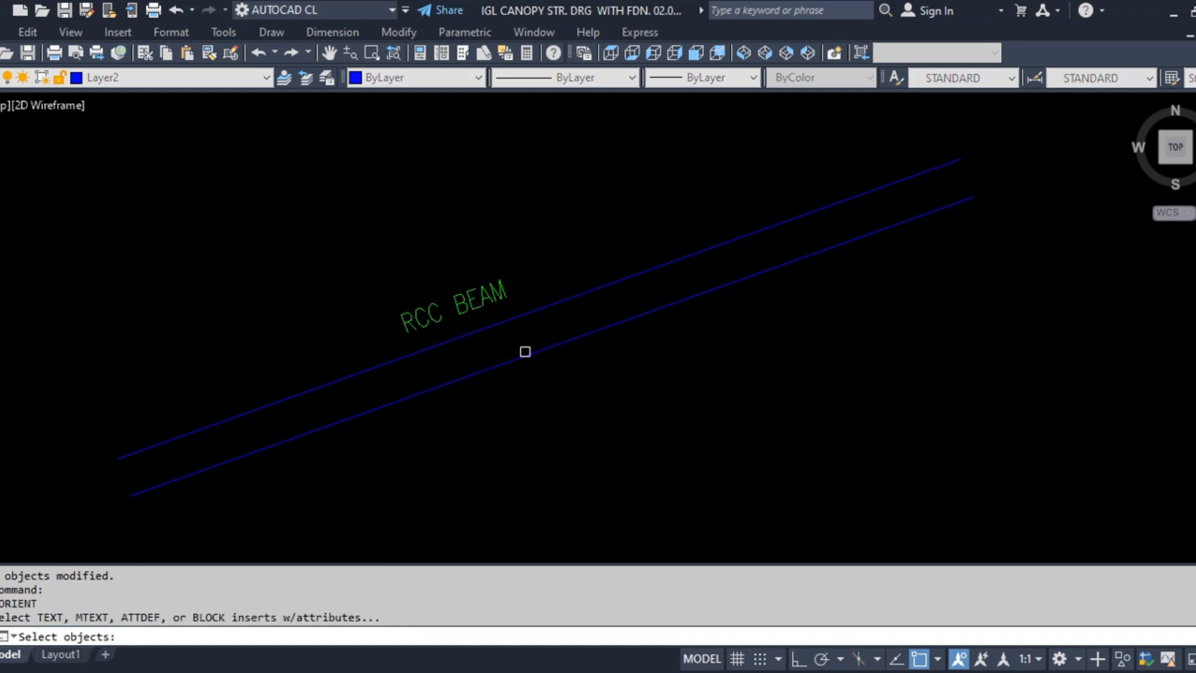
key(Escape)
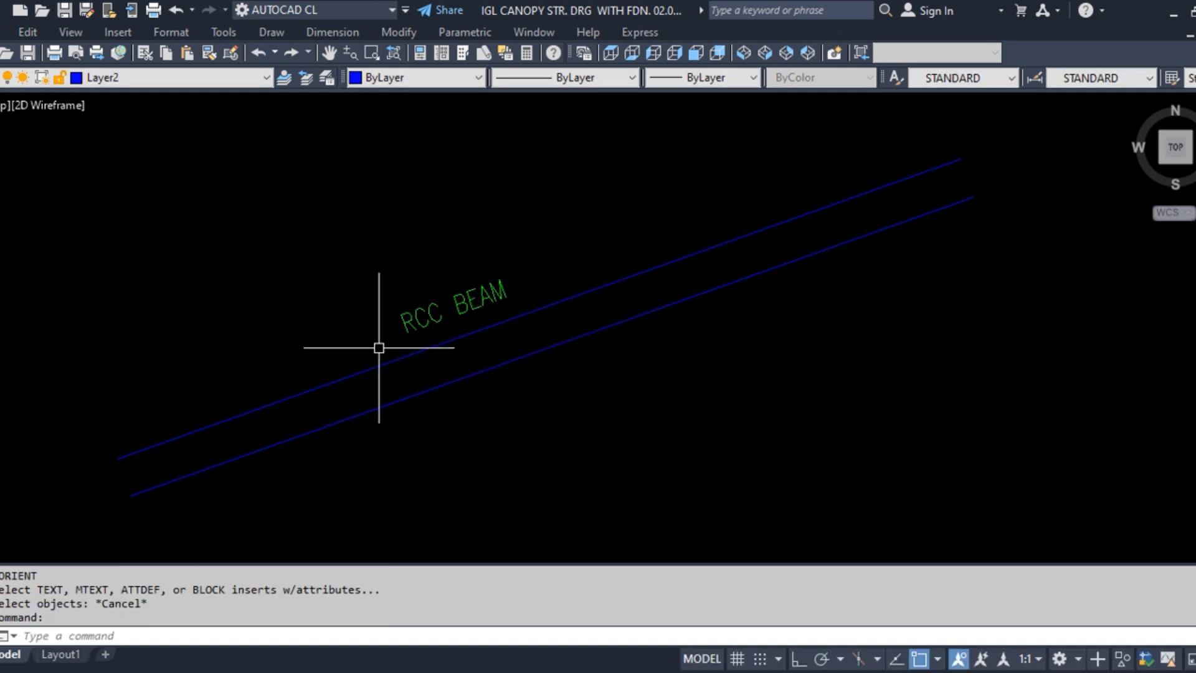
scroll(436, 355, up, 2)
scroll(430, 355, down, 2)
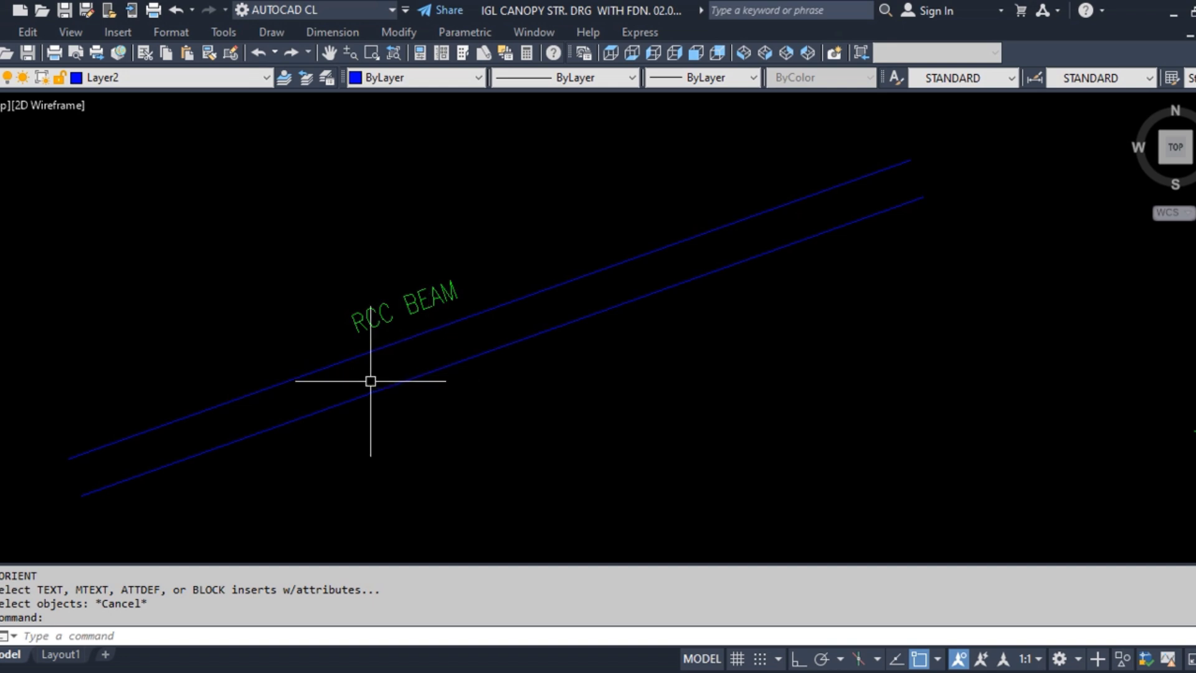
click(589, 372)
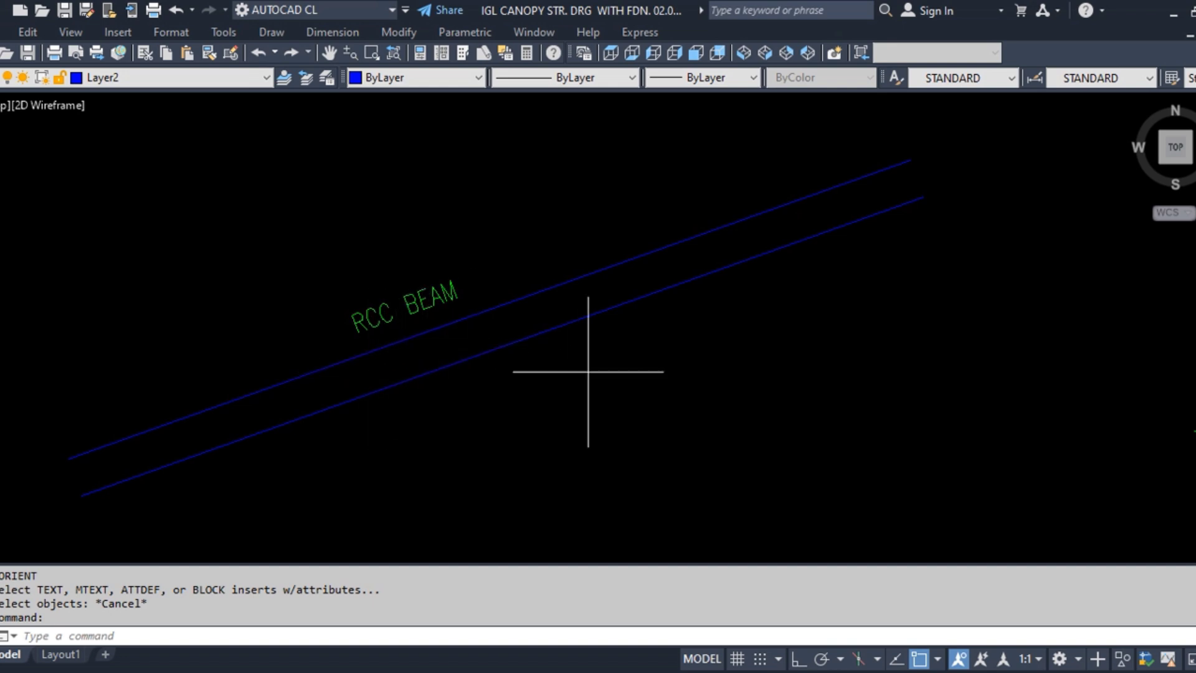
click(547, 269)
key(Escape)
Move the aligned RCC BEAM label slightly so it sits closer above the upper sloped line.
scroll(419, 338, up, 2)
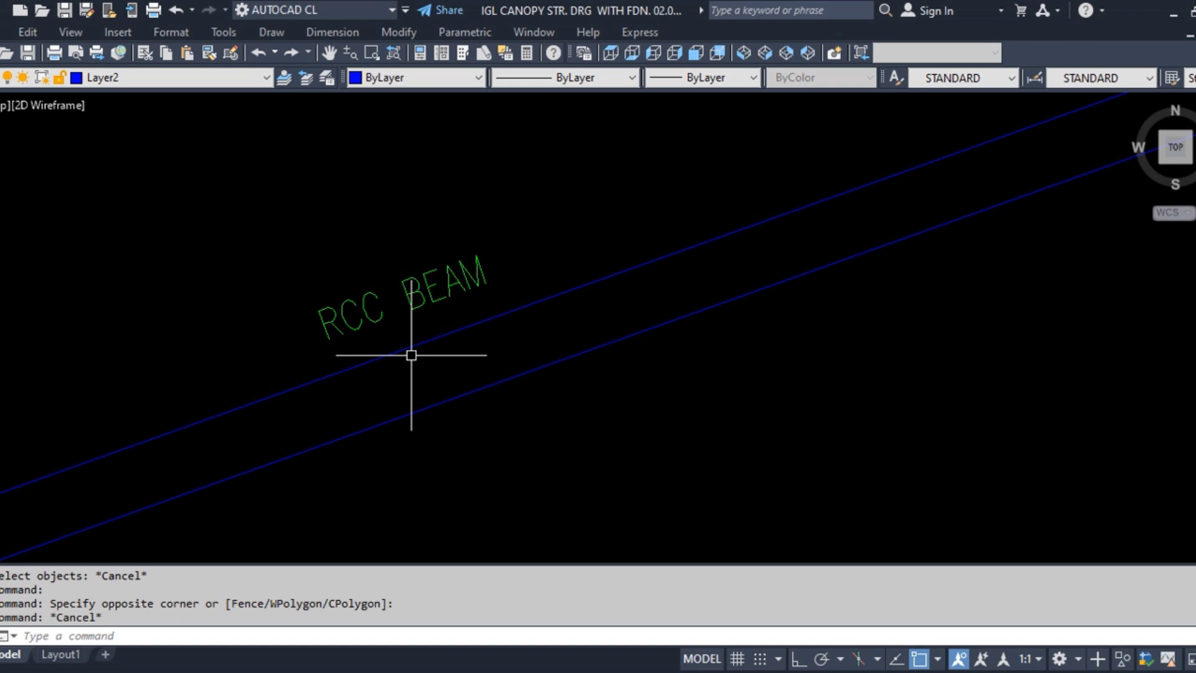
text(m)
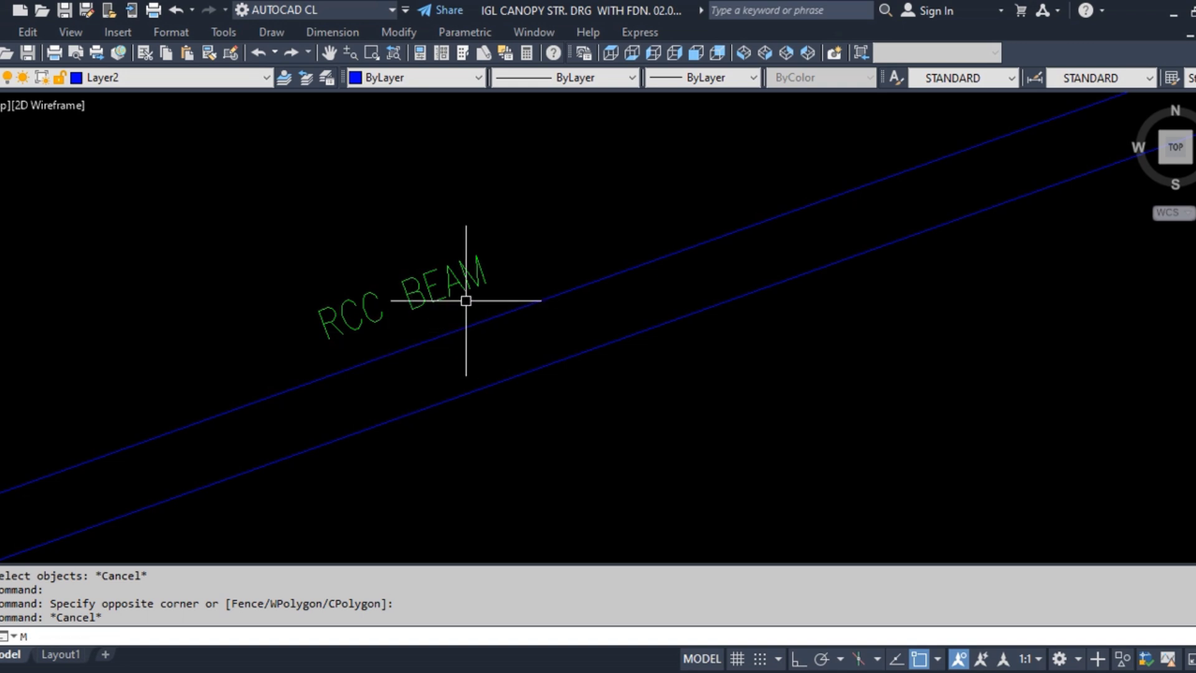
key(space)
click(457, 291)
click(356, 295)
key(space)
click(529, 423)
click(559, 430)
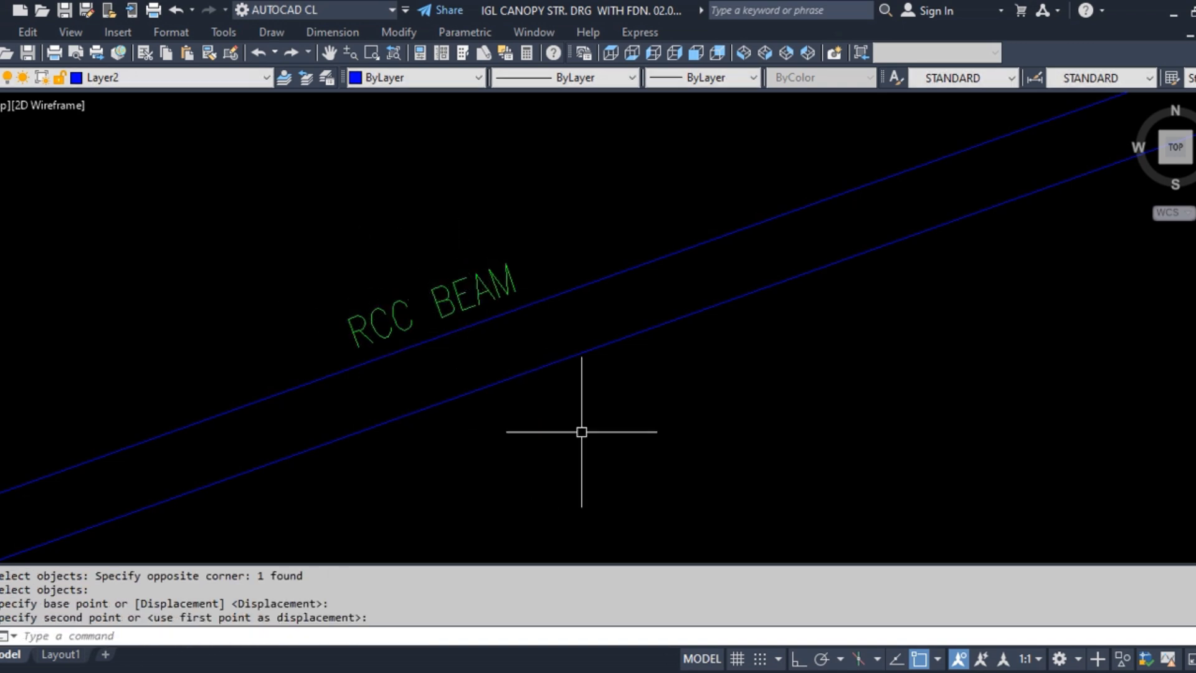
Draw a single steep line descending to the right in the empty space left of the RCC BEAM member.
scroll(524, 256, down, 3)
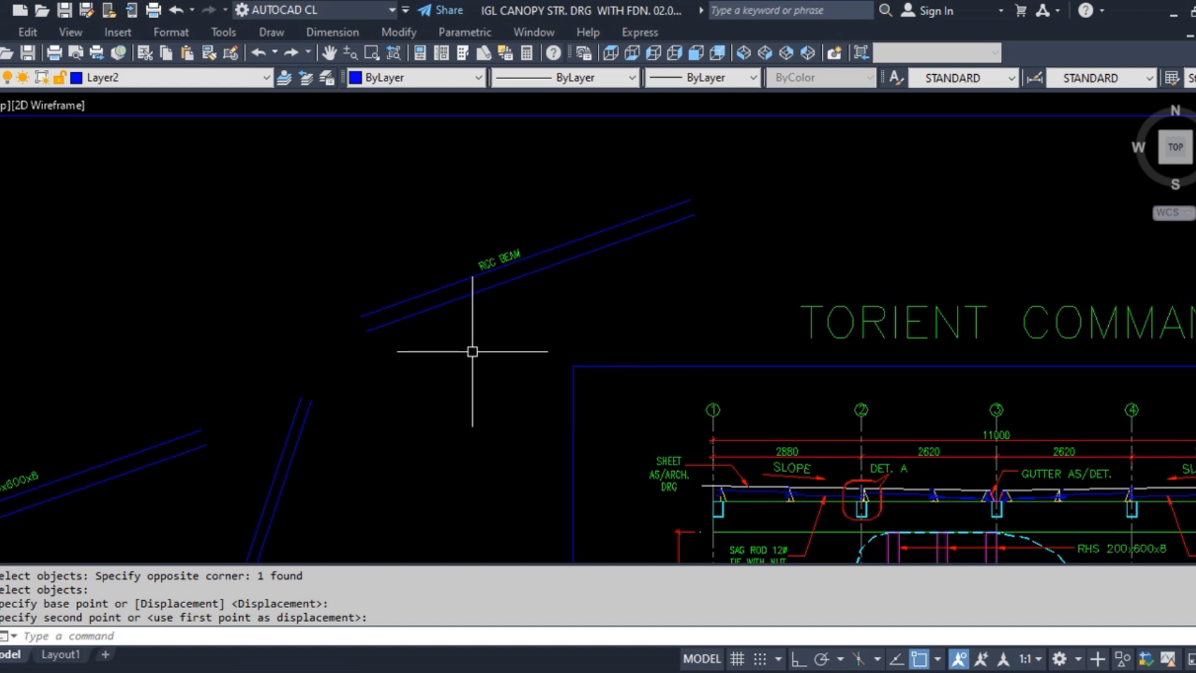
scroll(480, 320, up, 2)
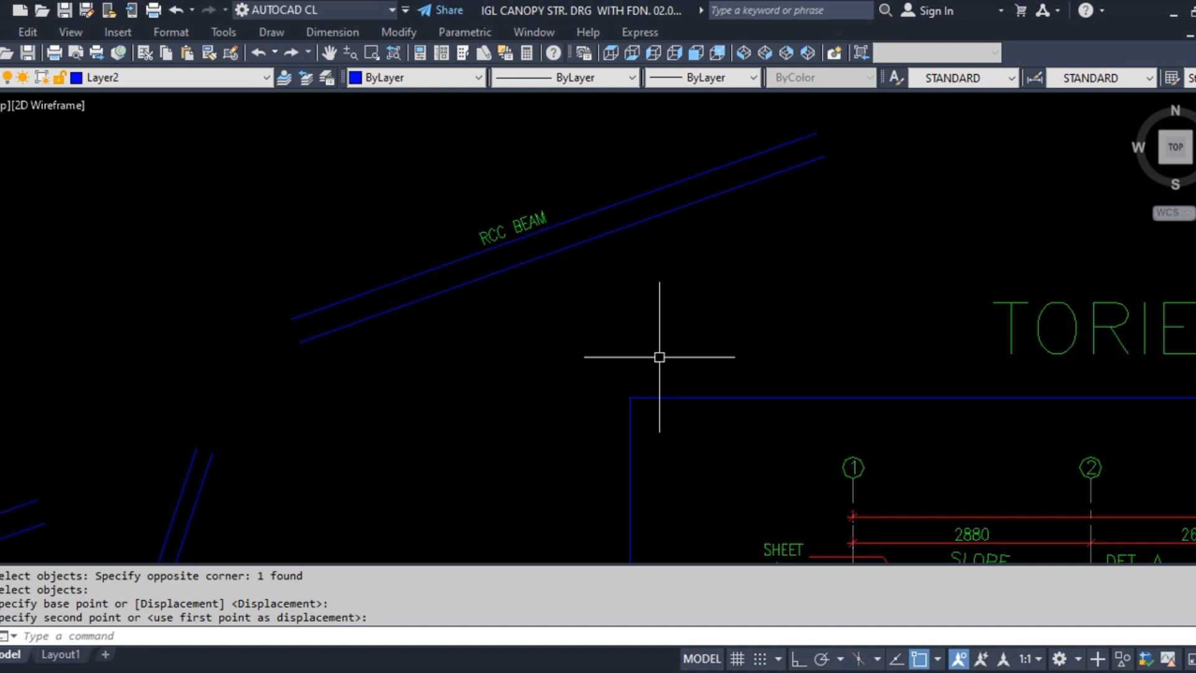
middle_drag(501, 344, 735, 427)
key(Return)
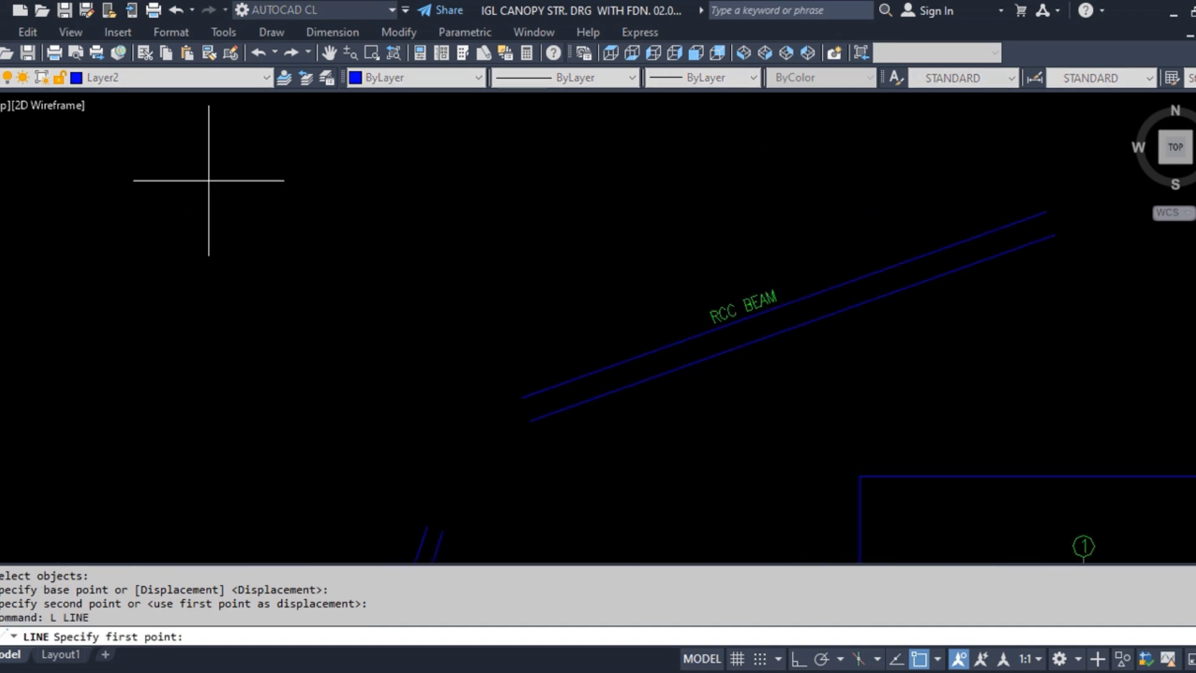
click(167, 204)
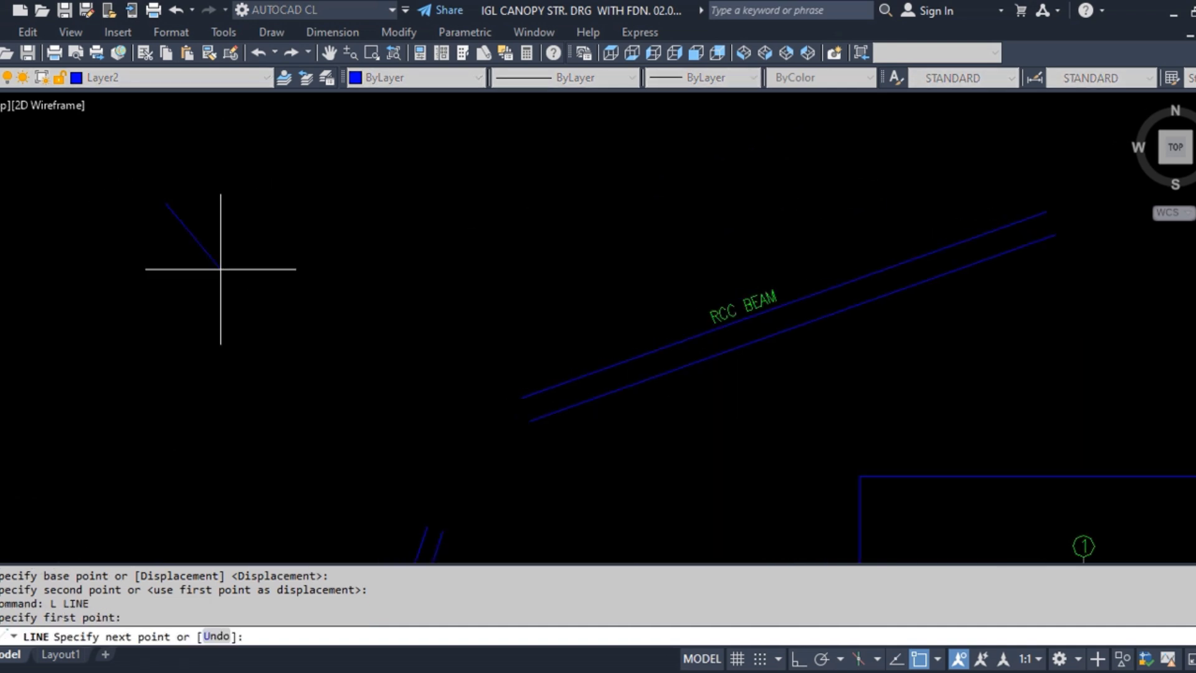
click(328, 495)
key(Return)
text(o)
key(Return)
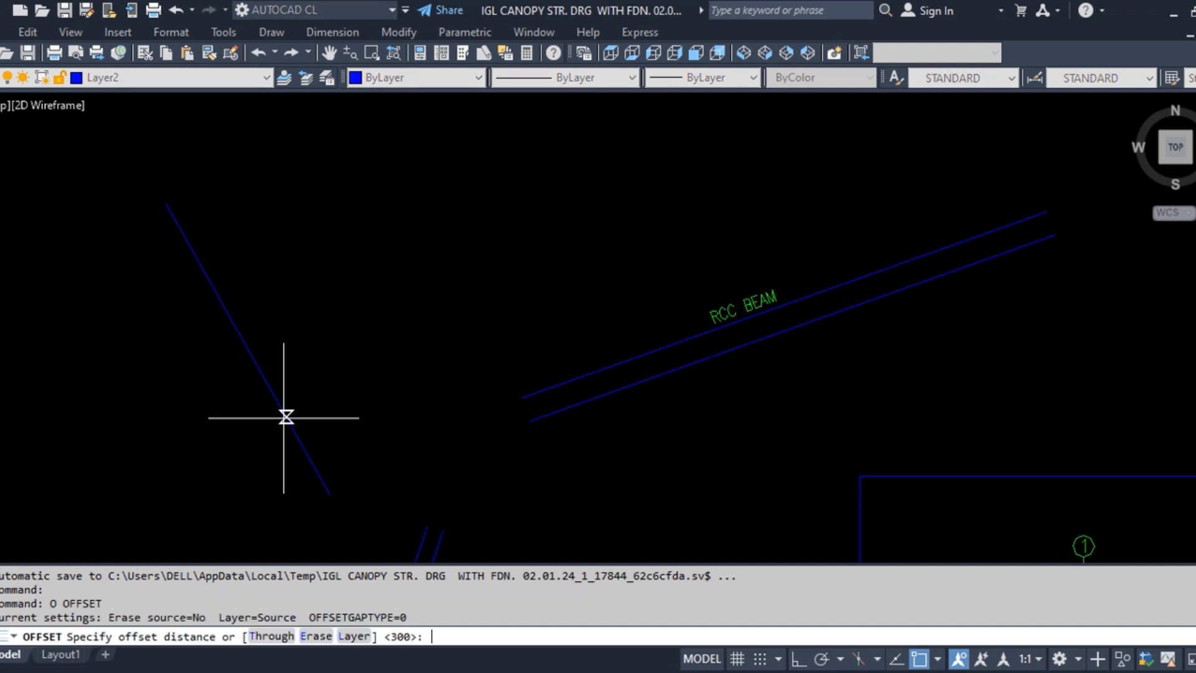
key(Escape)
key(Escape)
scroll(199, 250, up, 3)
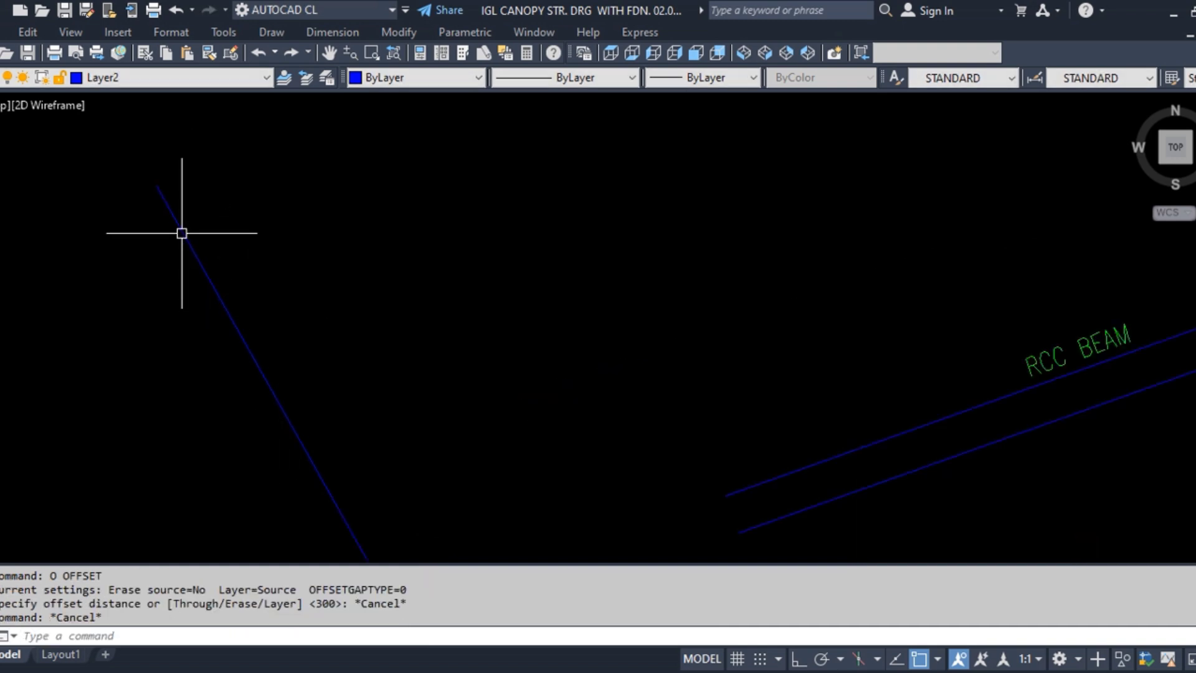
scroll(301, 218, down, 2)
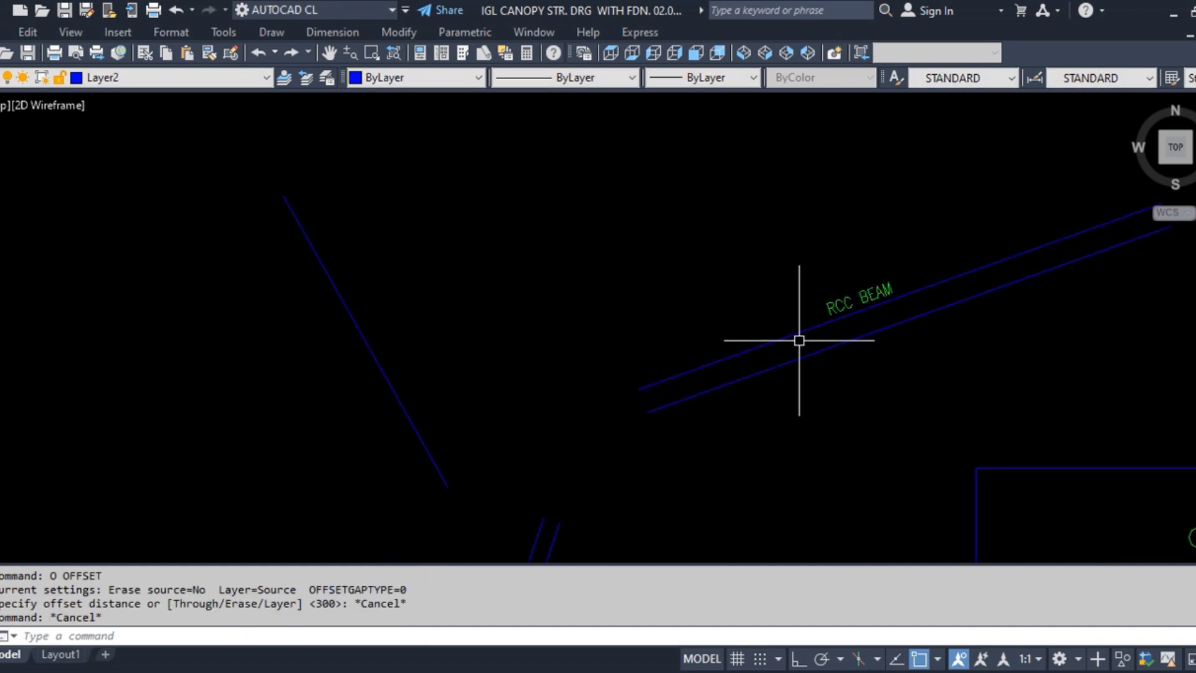
text(m)
key(Return)
key(Escape)
key(Escape)
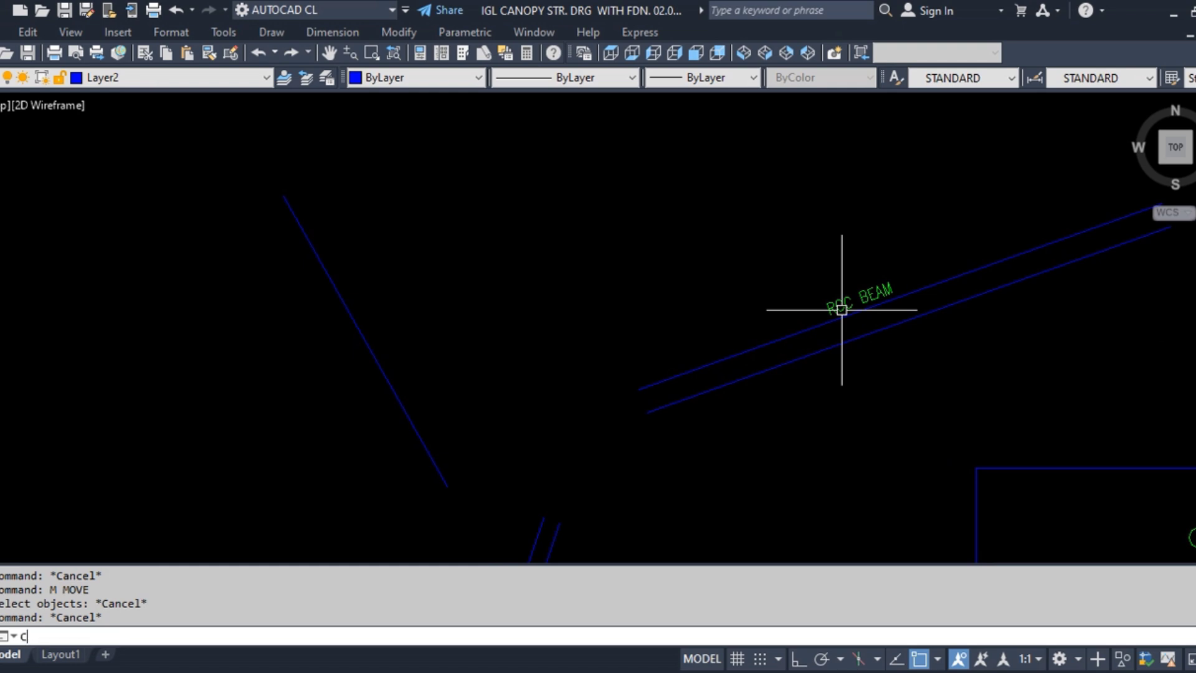
Copy the RCC BEAM label to just right of the new steep line.
key(Return)
click(842, 310)
click(844, 363)
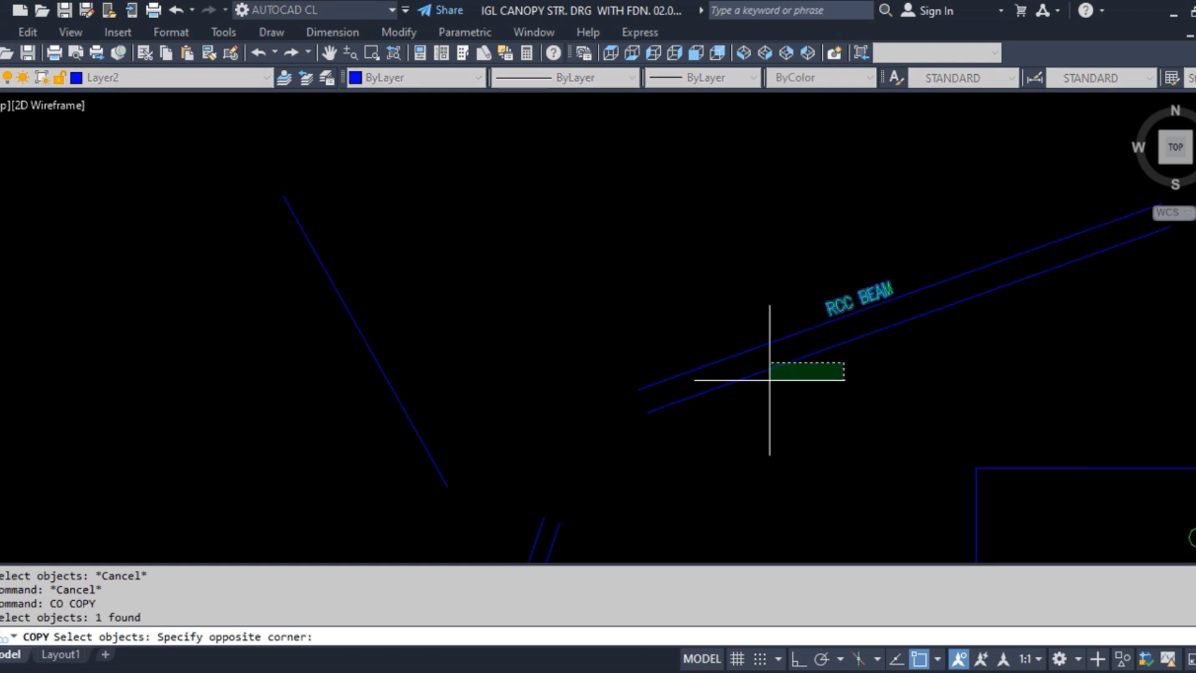
click(822, 406)
key(Return)
click(888, 368)
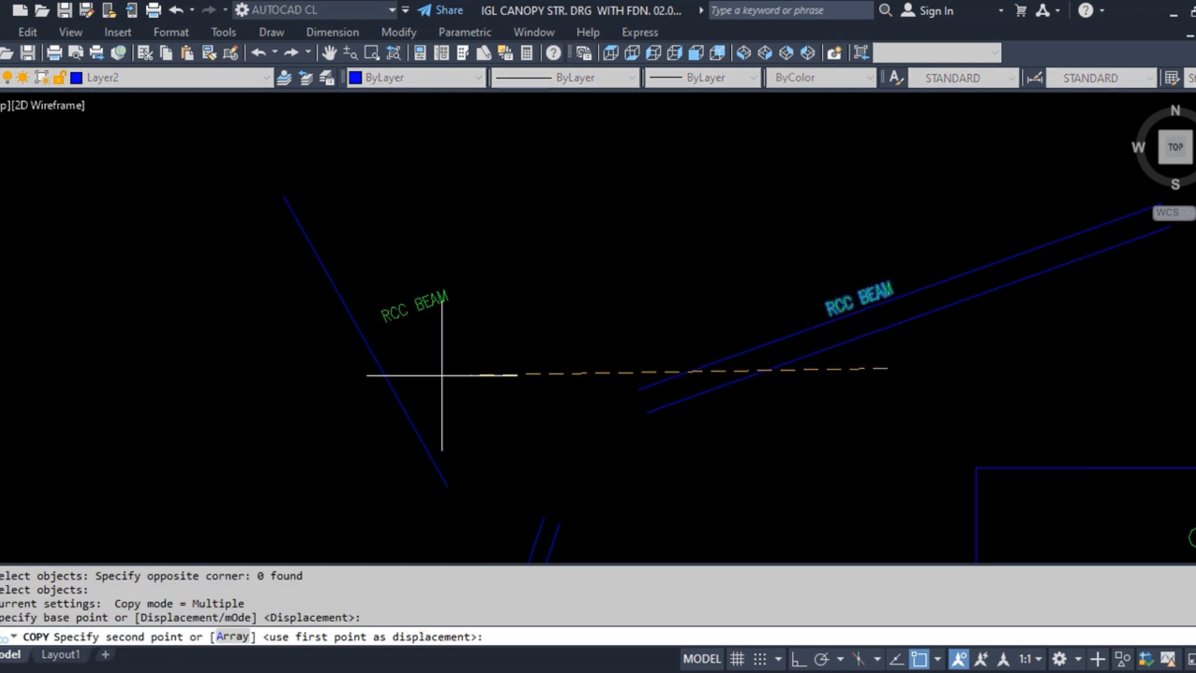
scroll(444, 374, up, 2)
key(Escape)
text(RO)
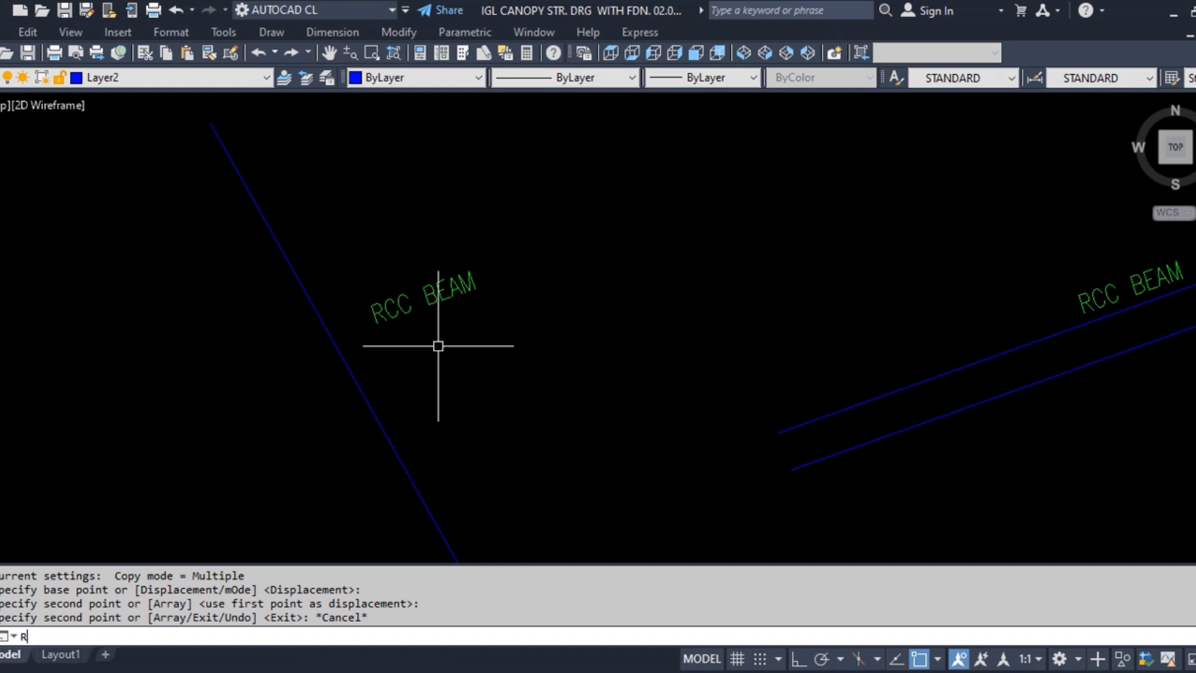
key(Return)
click(473, 358)
click(441, 324)
key(Return)
click(461, 342)
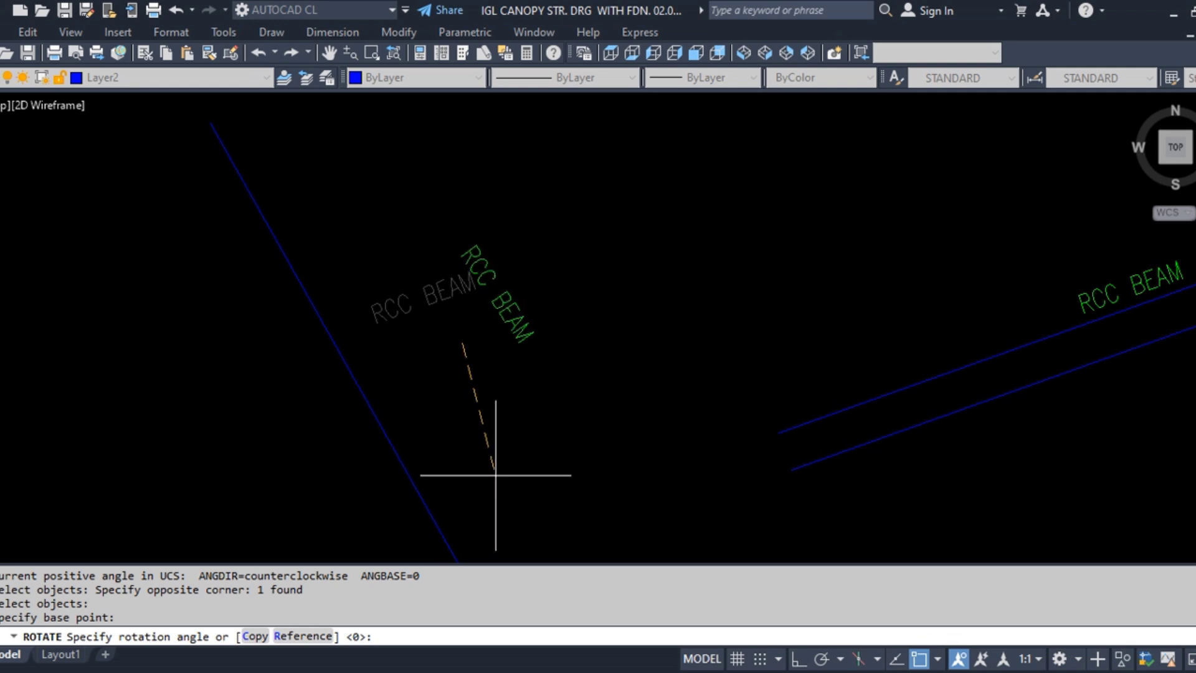
key(Escape)
key(Escape)
key(Escape)
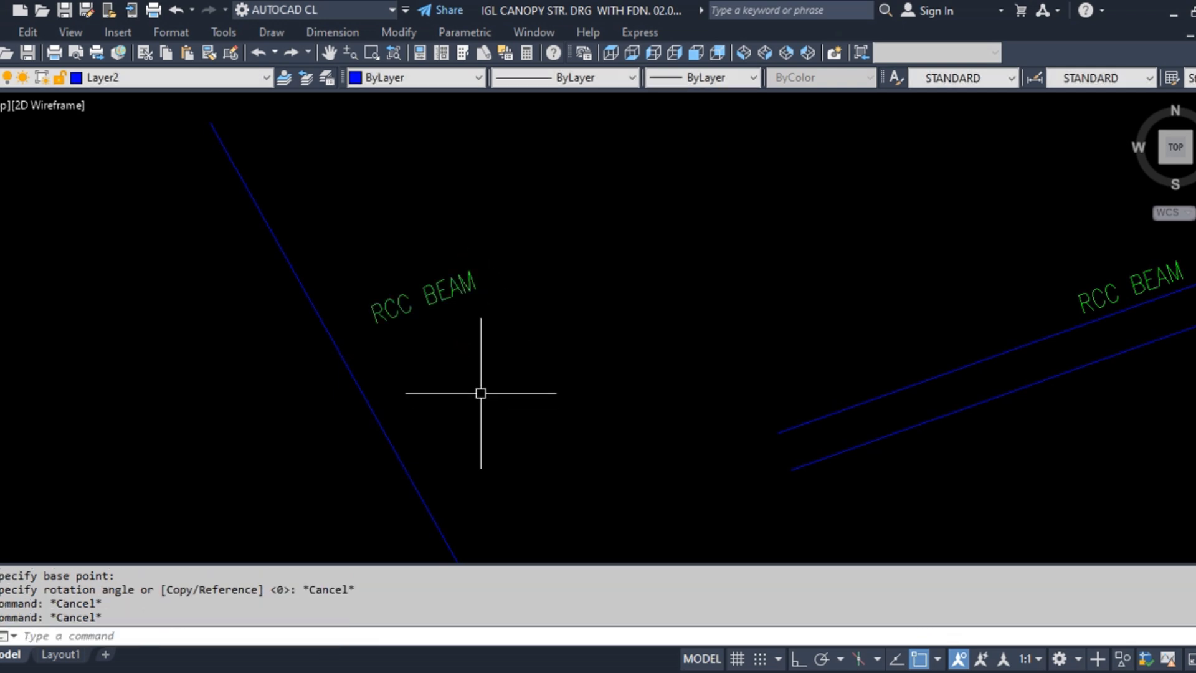
Rotate the copied RCC BEAM label by eye so it runs roughly parallel to the steep line.
text(RO)
key(Return)
click(484, 367)
click(420, 253)
key(Return)
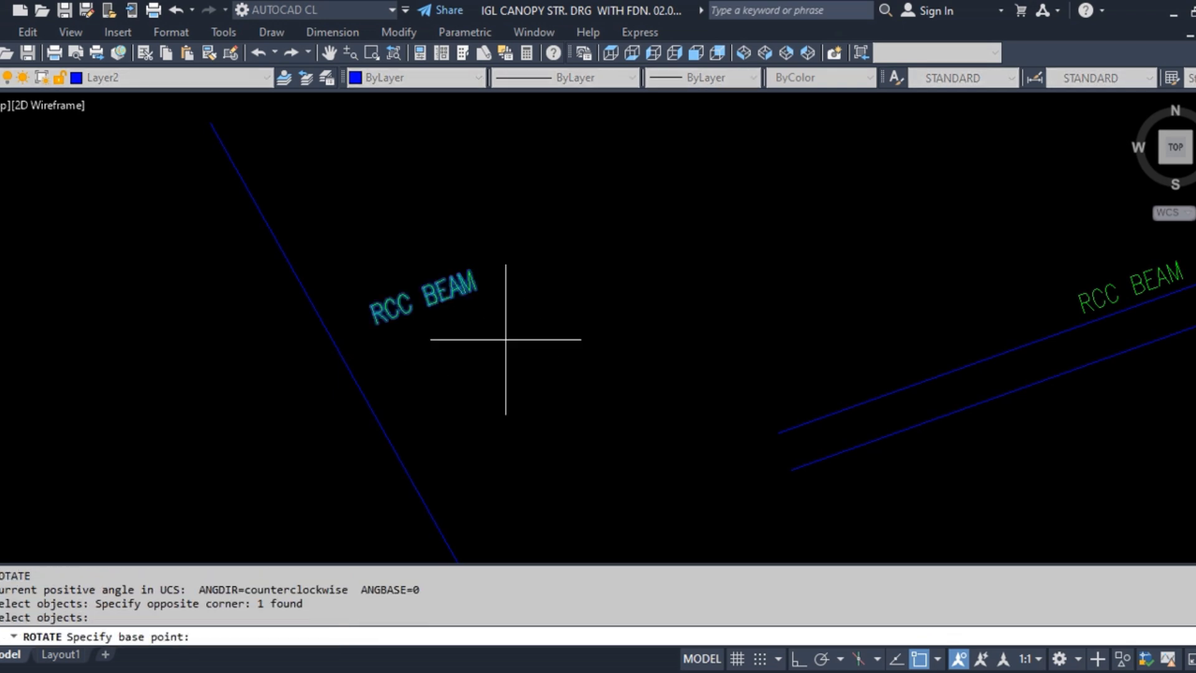
click(506, 340)
click(505, 399)
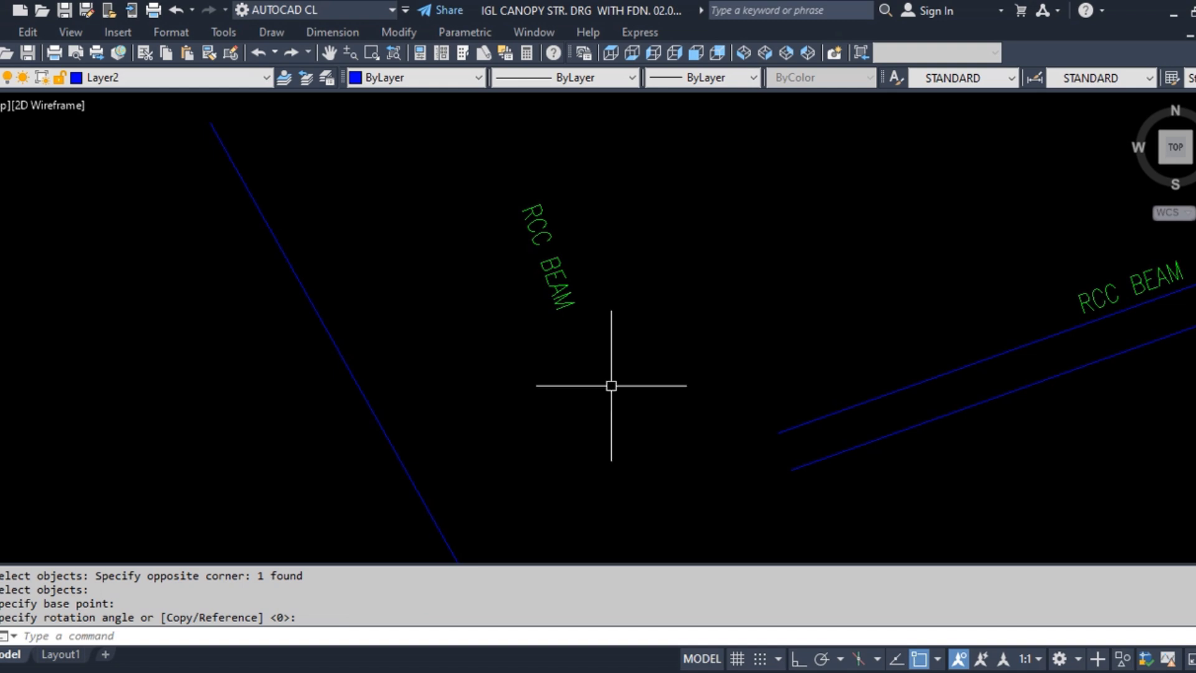
Move the manually rotated RCC BEAM label close beside the middle of the steep line.
text(M)
key(Return)
click(628, 396)
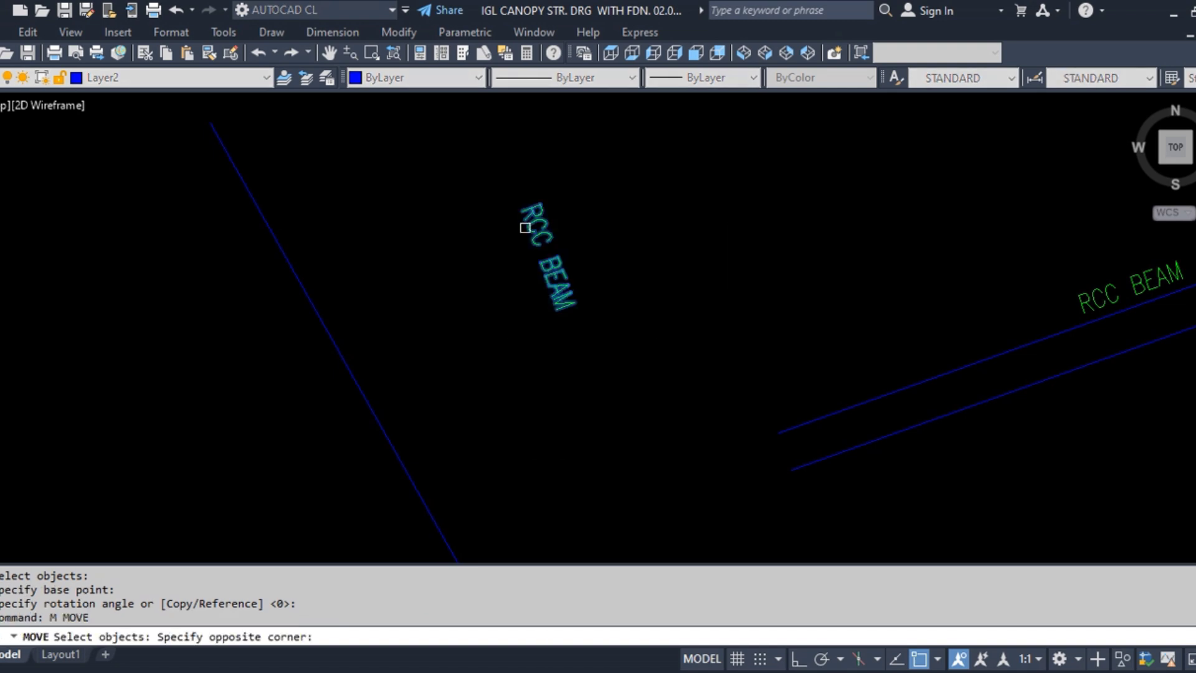
click(524, 224)
scroll(576, 268, up, 2)
key(Return)
click(674, 246)
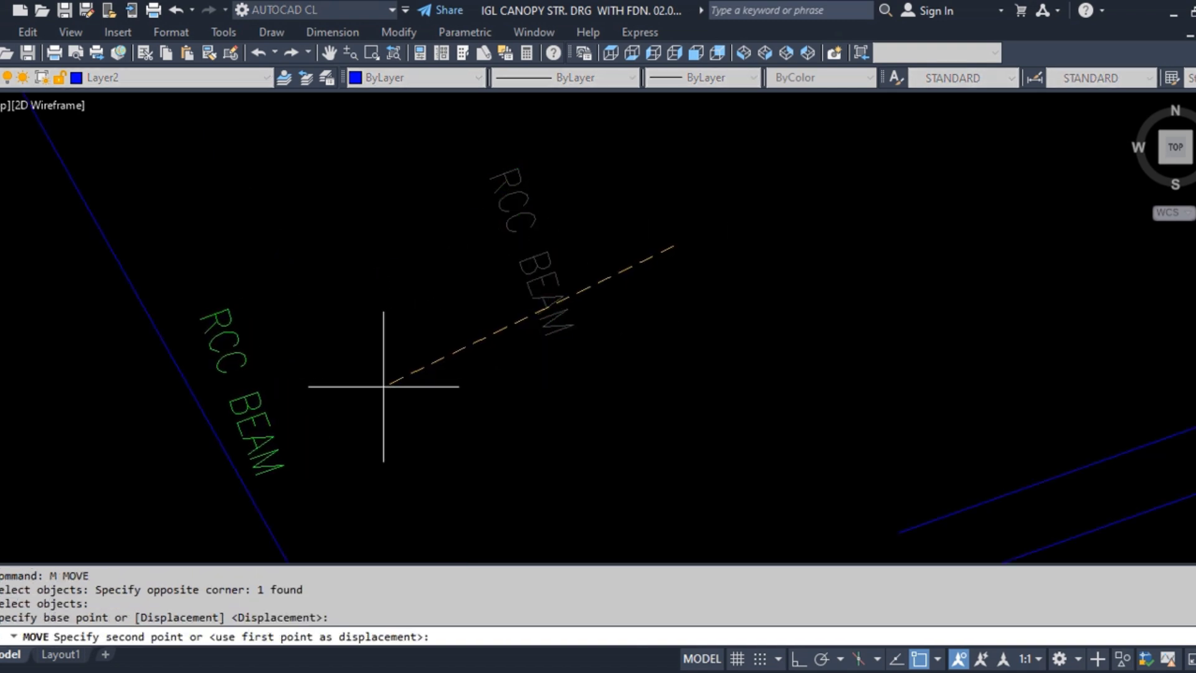
click(382, 387)
middle_drag(381, 387, 633, 405)
scroll(497, 315, down, 3)
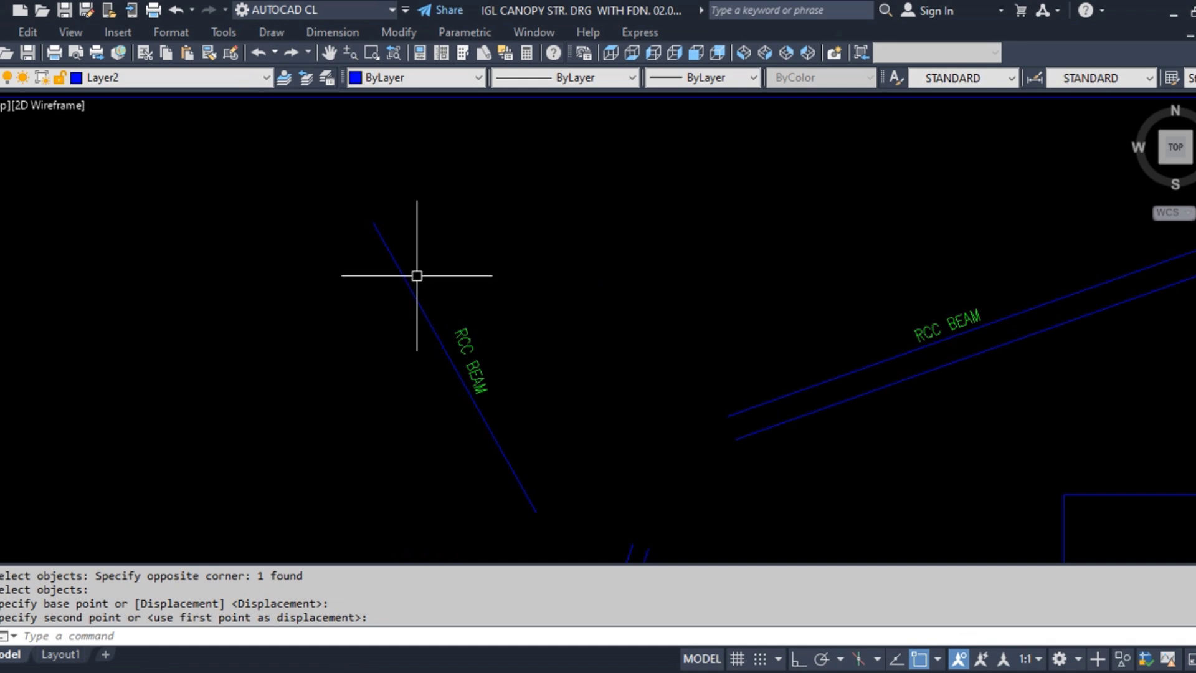
Compare the manually rotated RCC BEAM label's angle with the slope of the adjacent steep line.
click(438, 320)
click(408, 342)
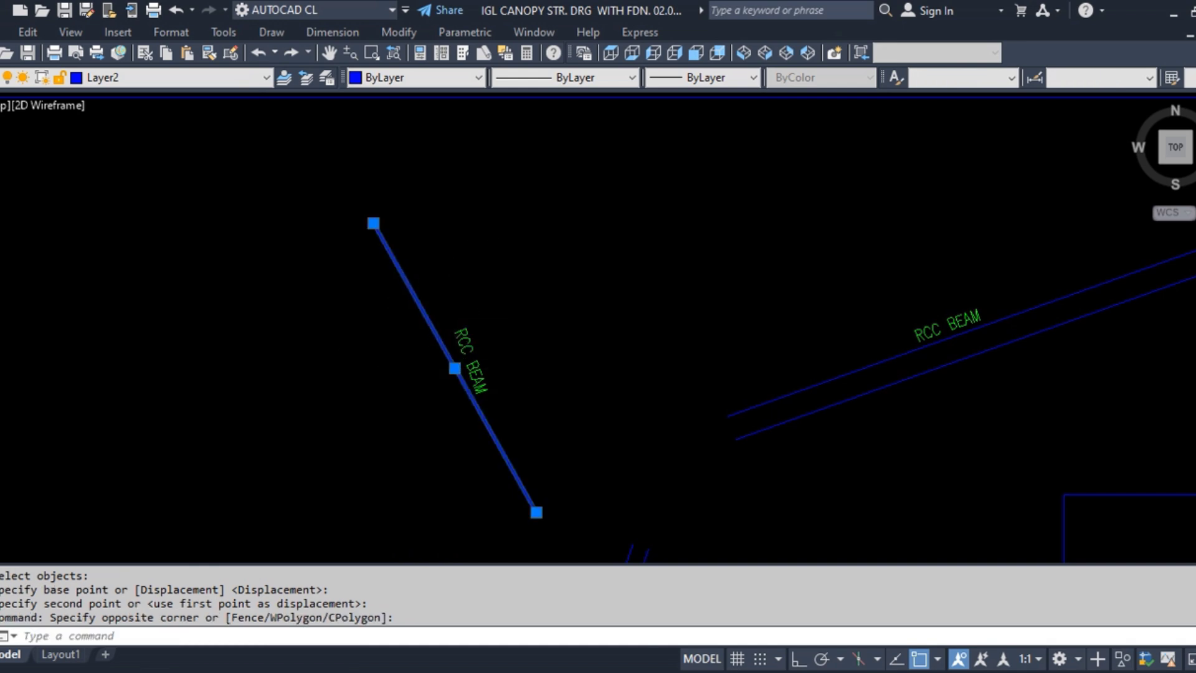
scroll(457, 367, up, 3)
key(Escape)
click(480, 332)
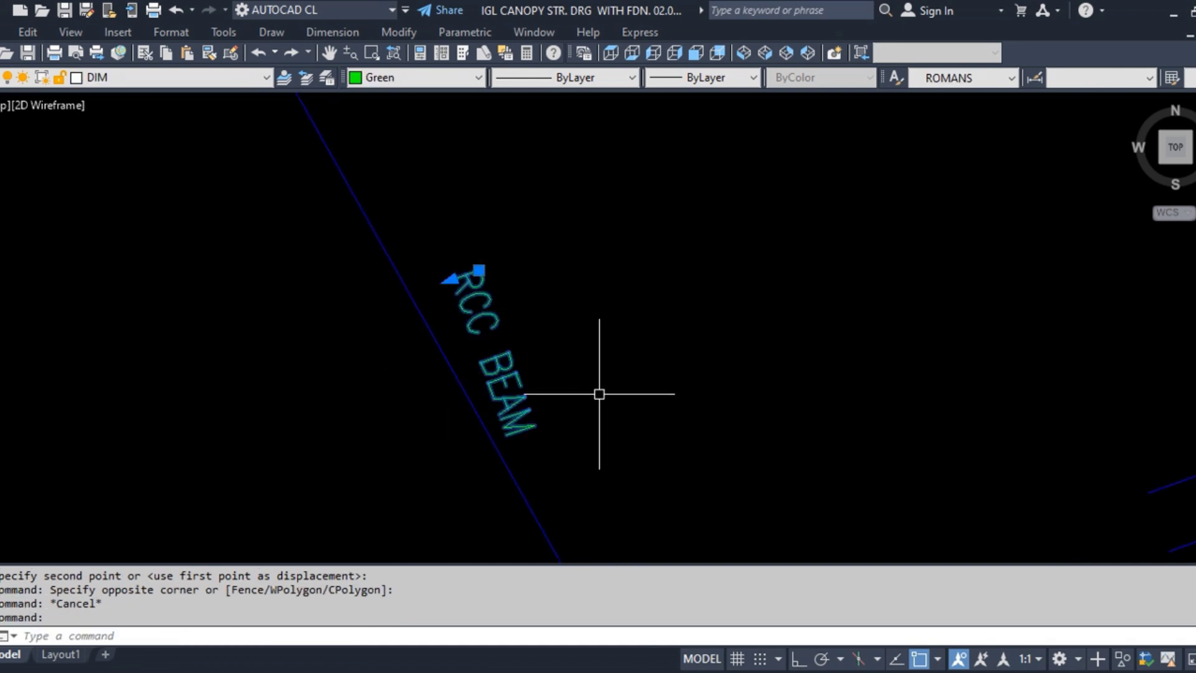
key(Escape)
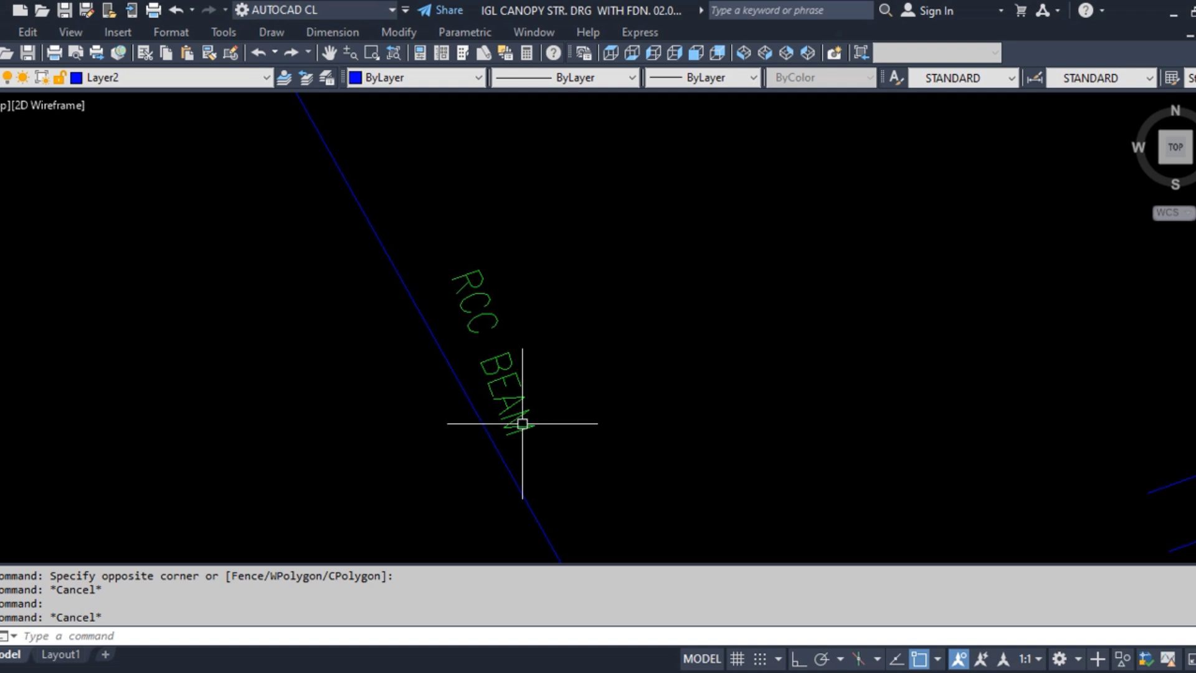
scroll(374, 377, down, 5)
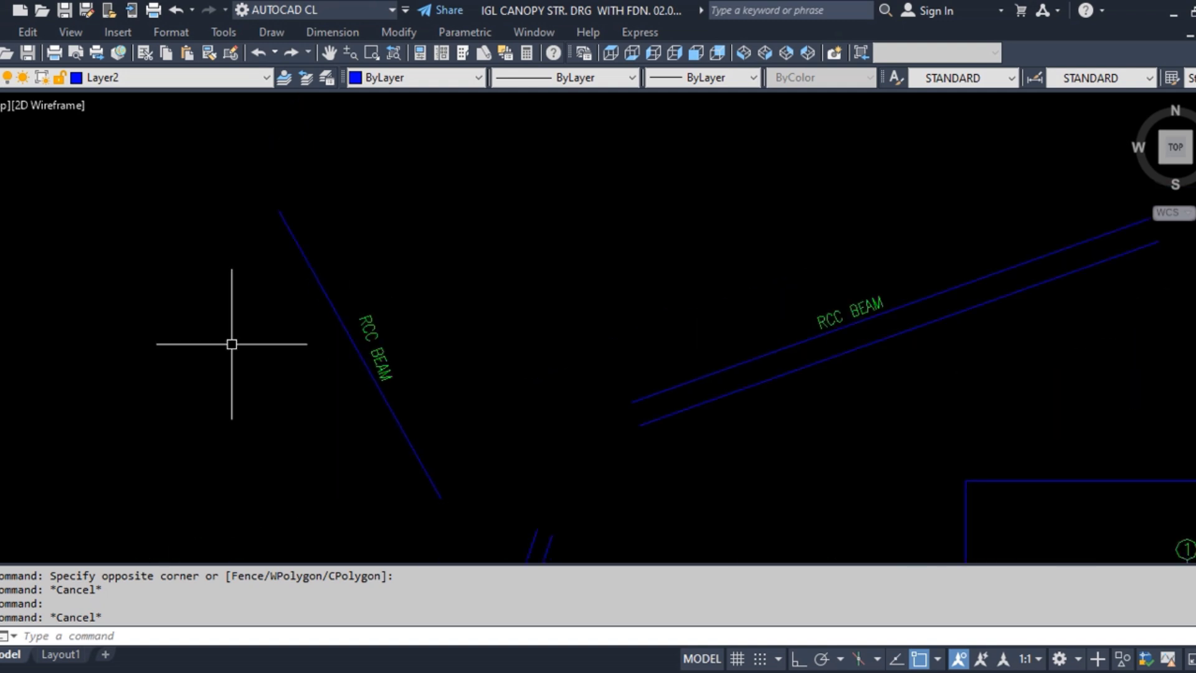
scroll(187, 337, down, 3)
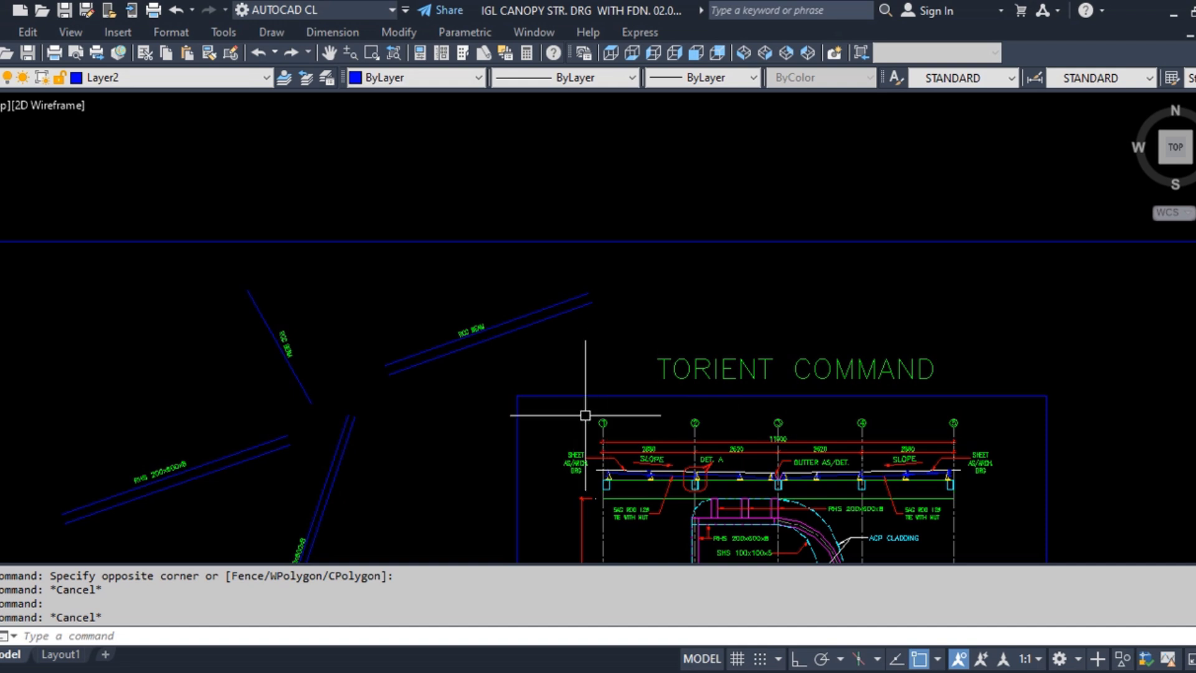
scroll(245, 371, up, 4)
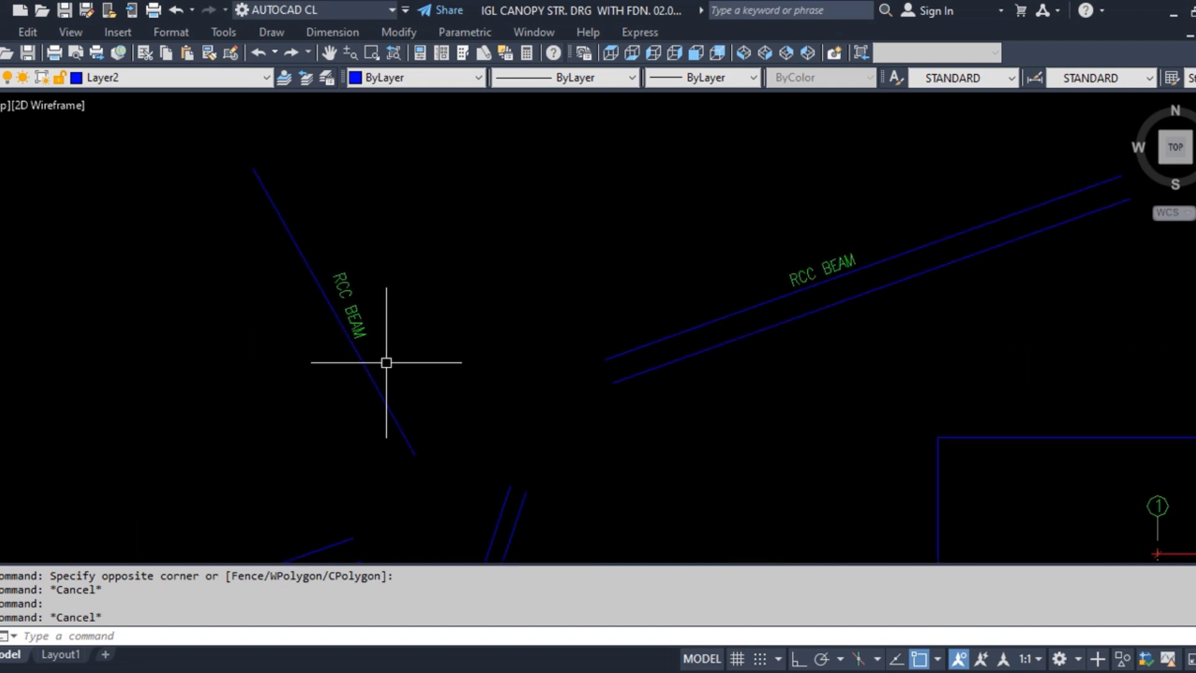
scroll(342, 288, up, 2)
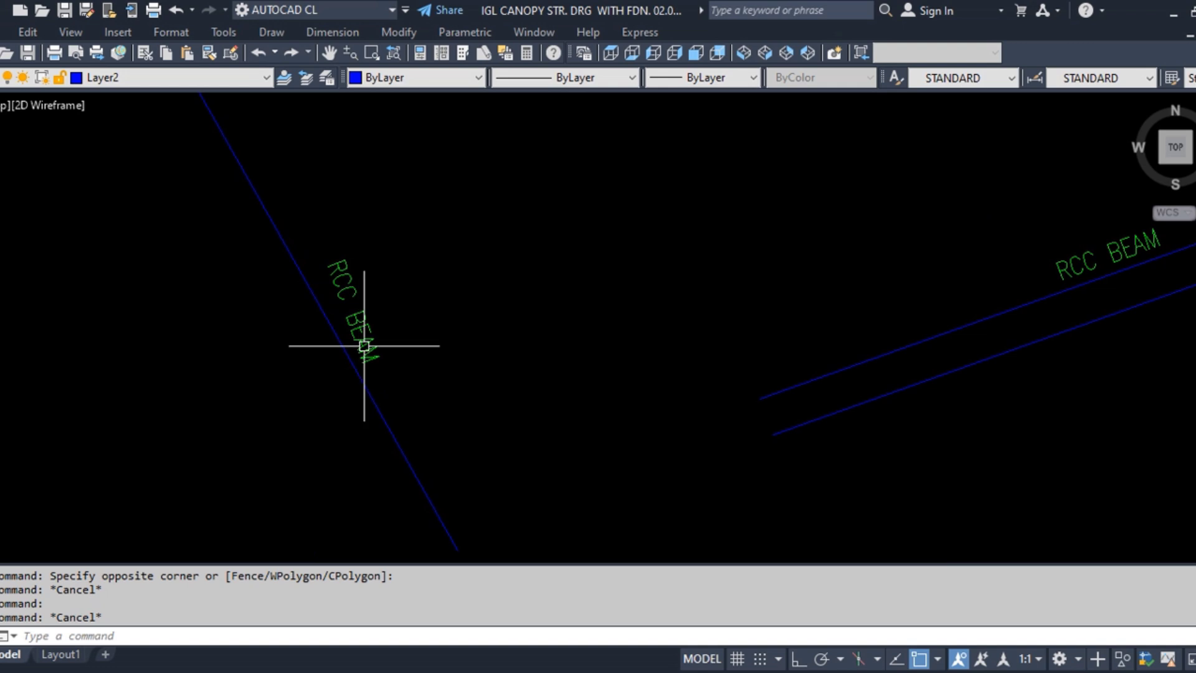
click(360, 320)
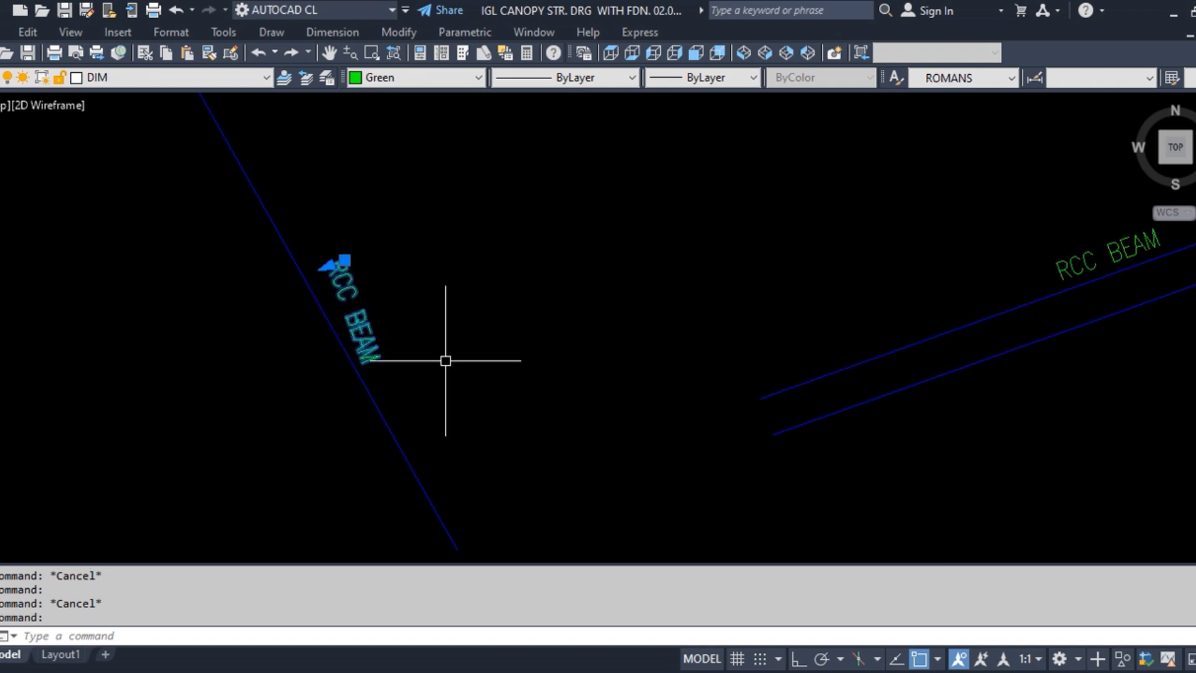
key(Escape)
Undo the move and the manual rotation of the RCC BEAM label beside the steep line.
key(ctrl+z)
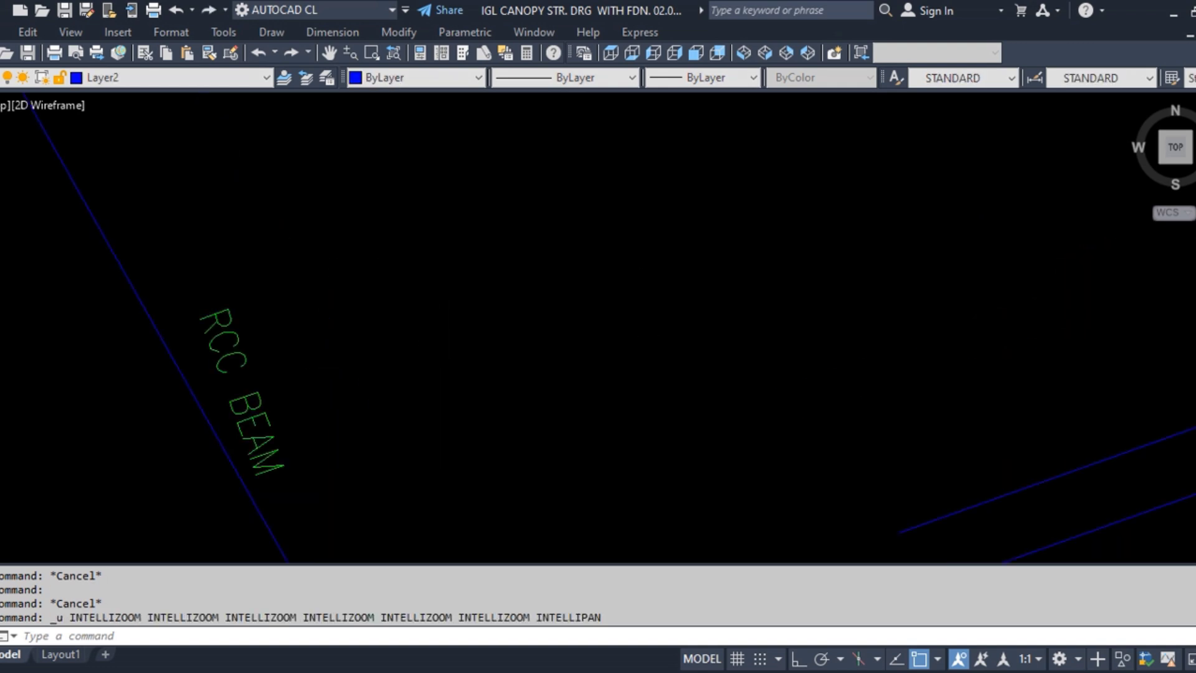
key(ctrl+z)
key(ctrl+z)
scroll(424, 326, up, 1)
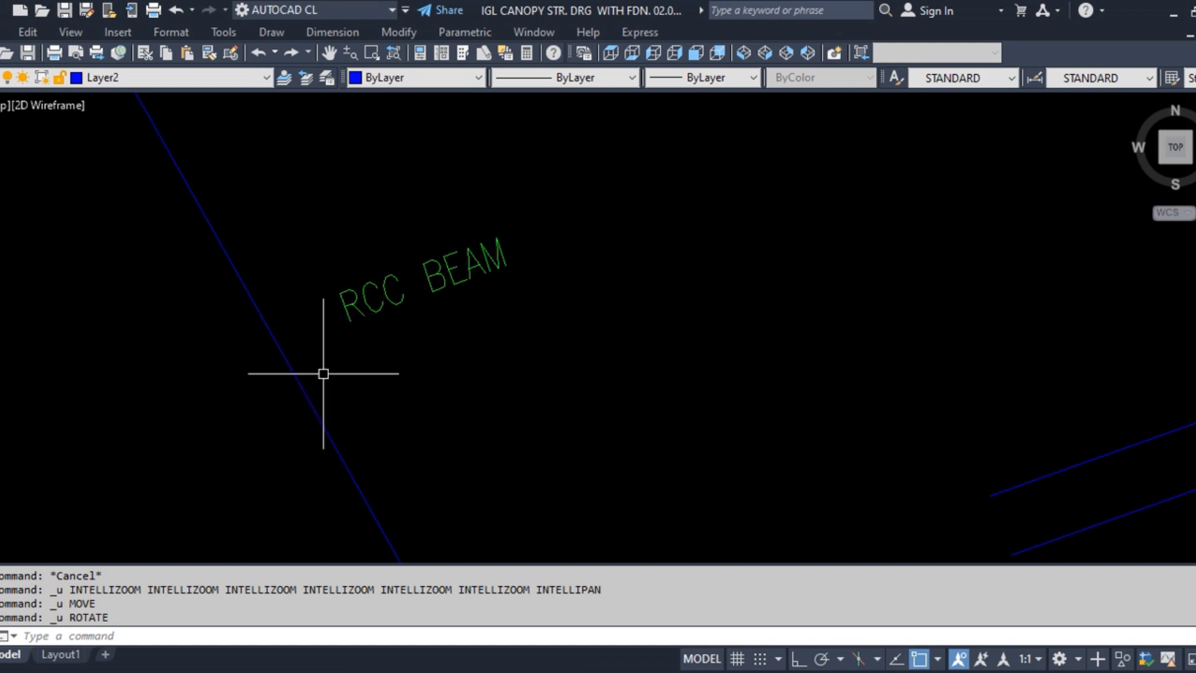
Align the copied RCC BEAM label to the steep line with TORIENT, picking two points along that line.
scroll(318, 383, down, 1)
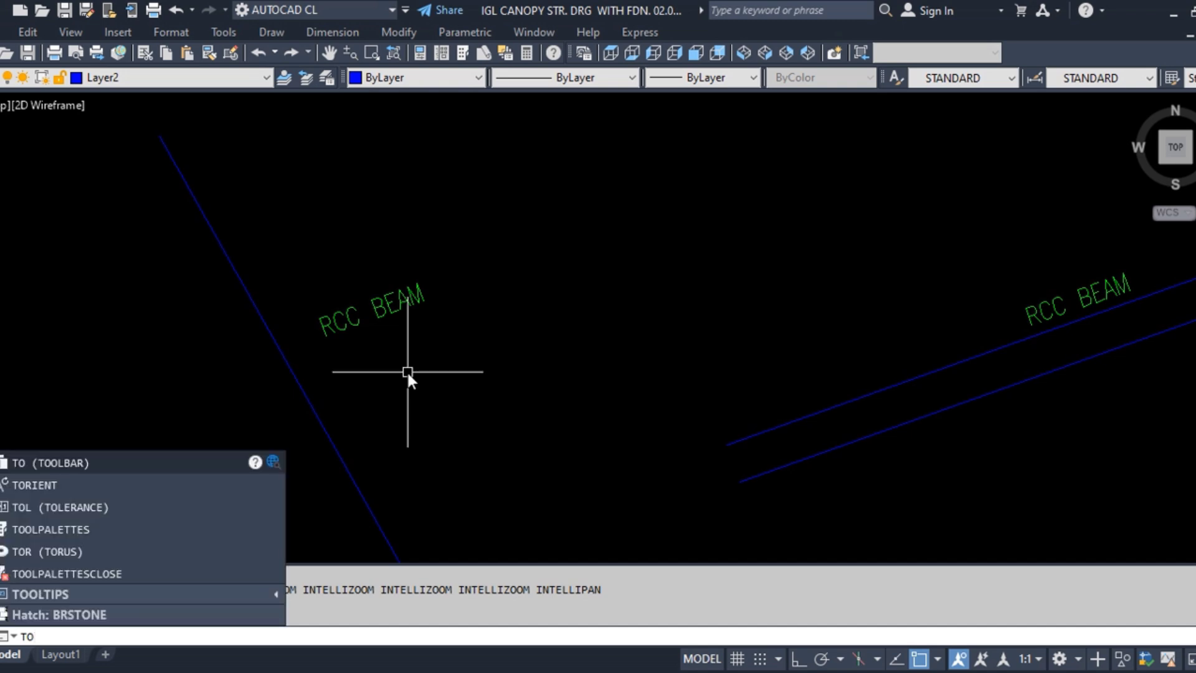
text(RIENT)
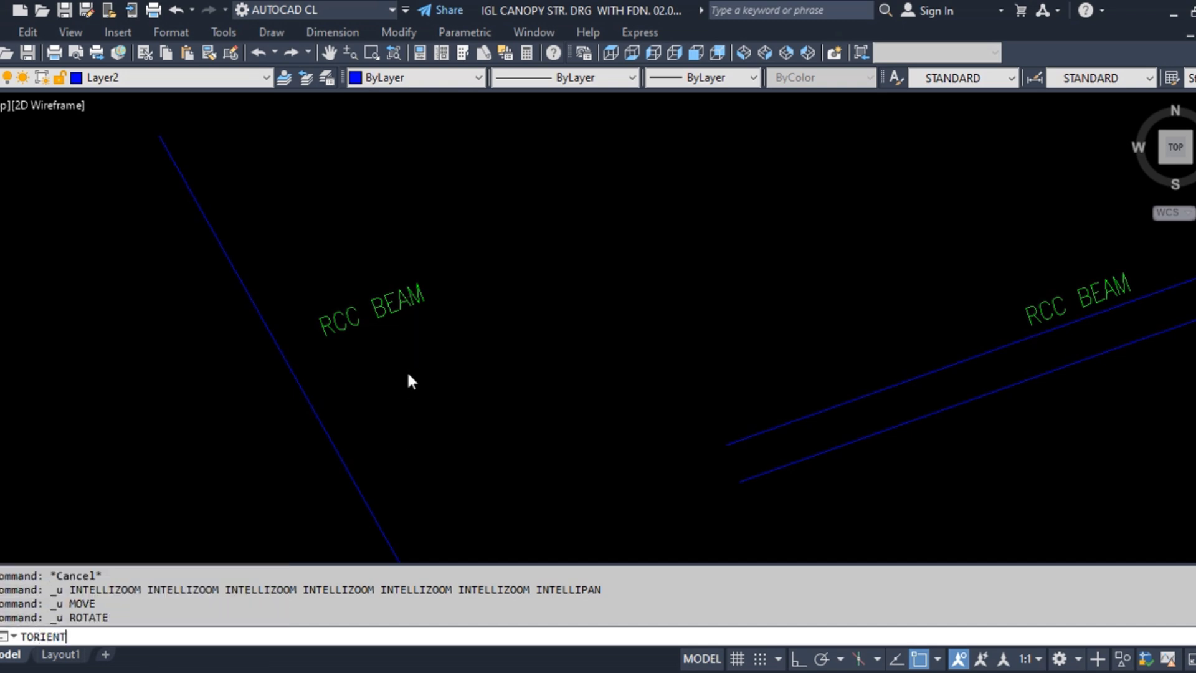
key(Return)
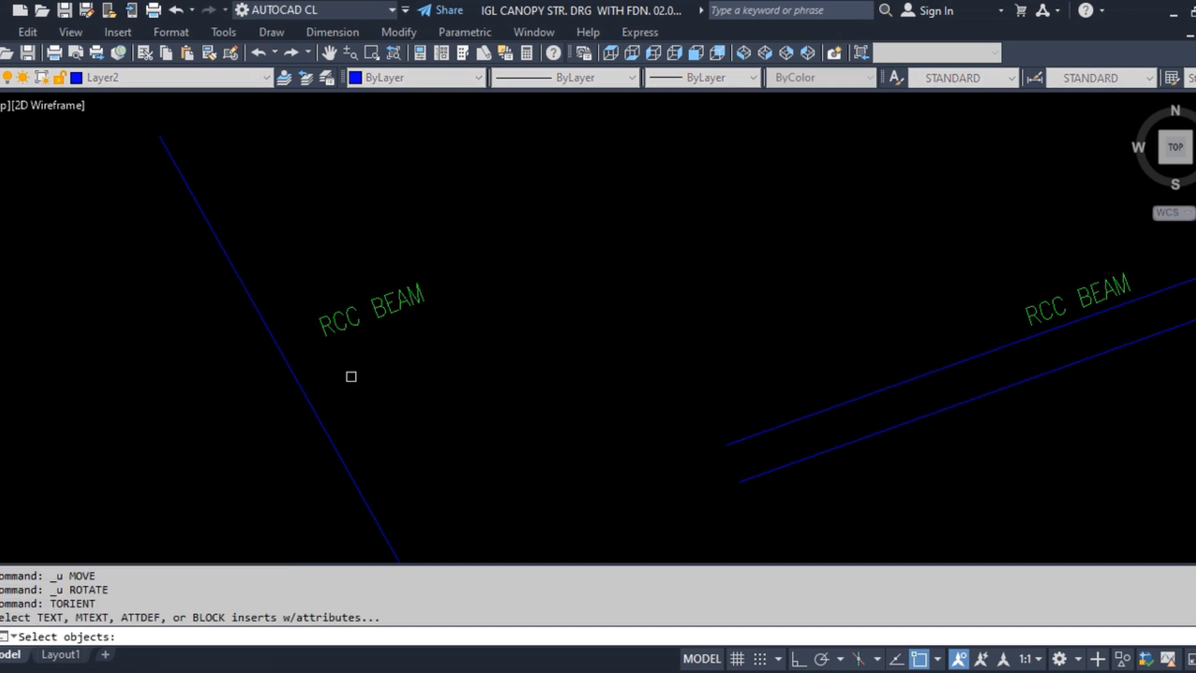
click(343, 336)
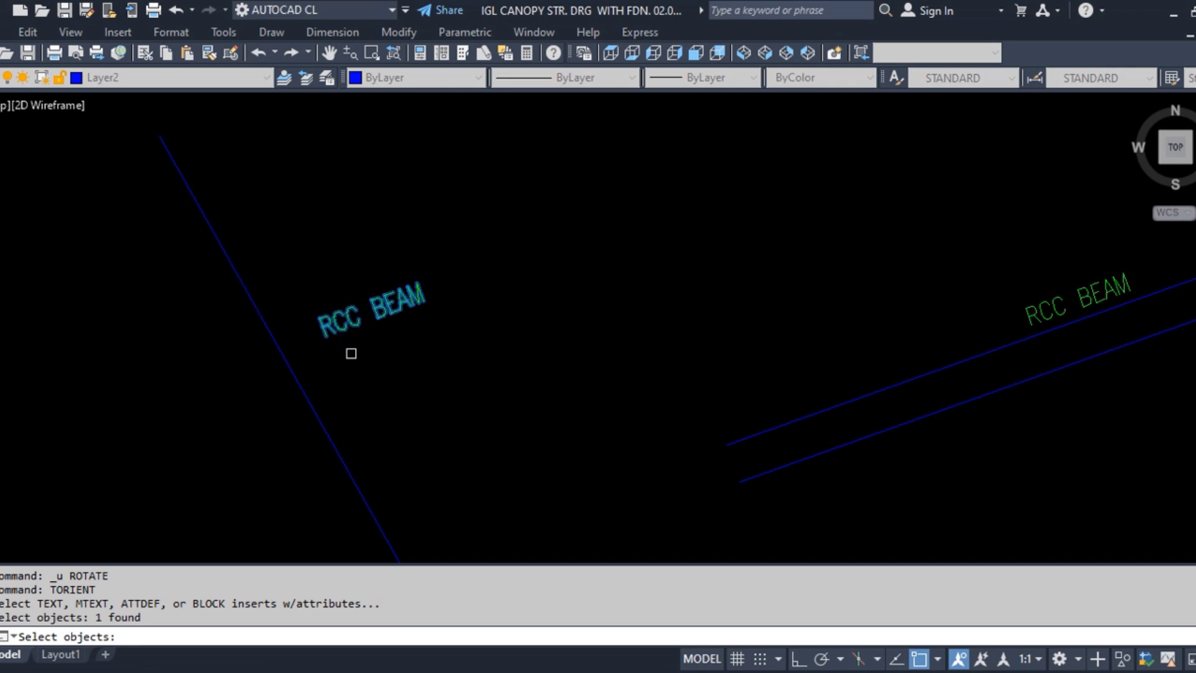
key(Return)
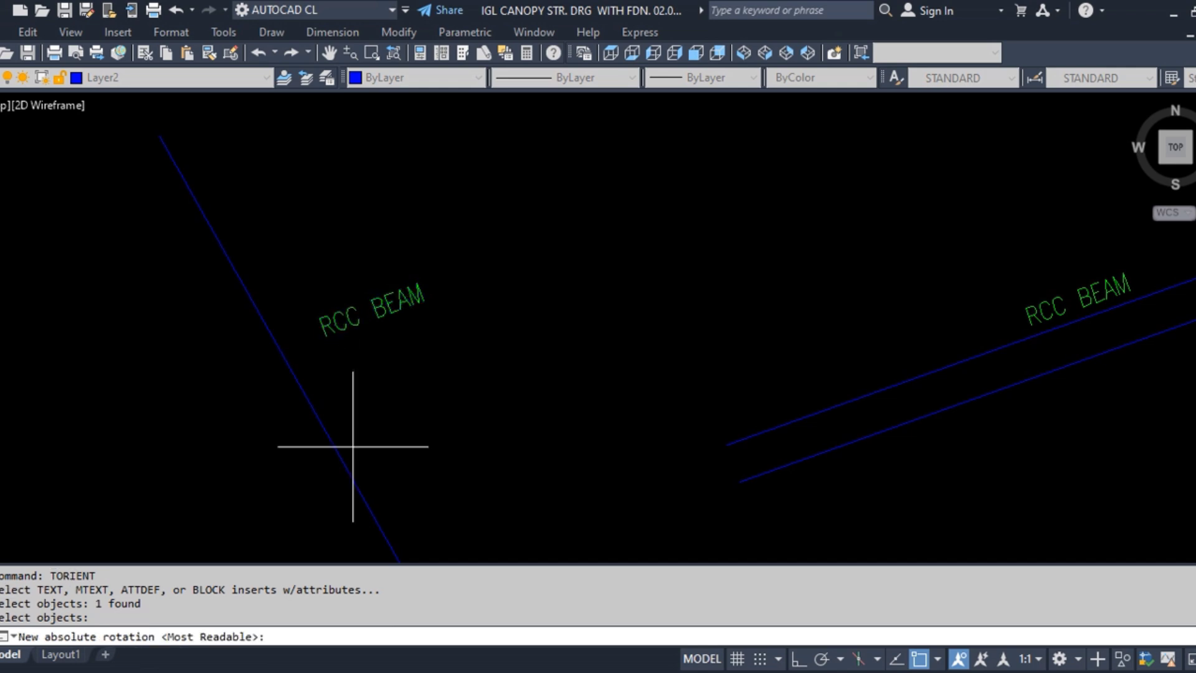
click(243, 285)
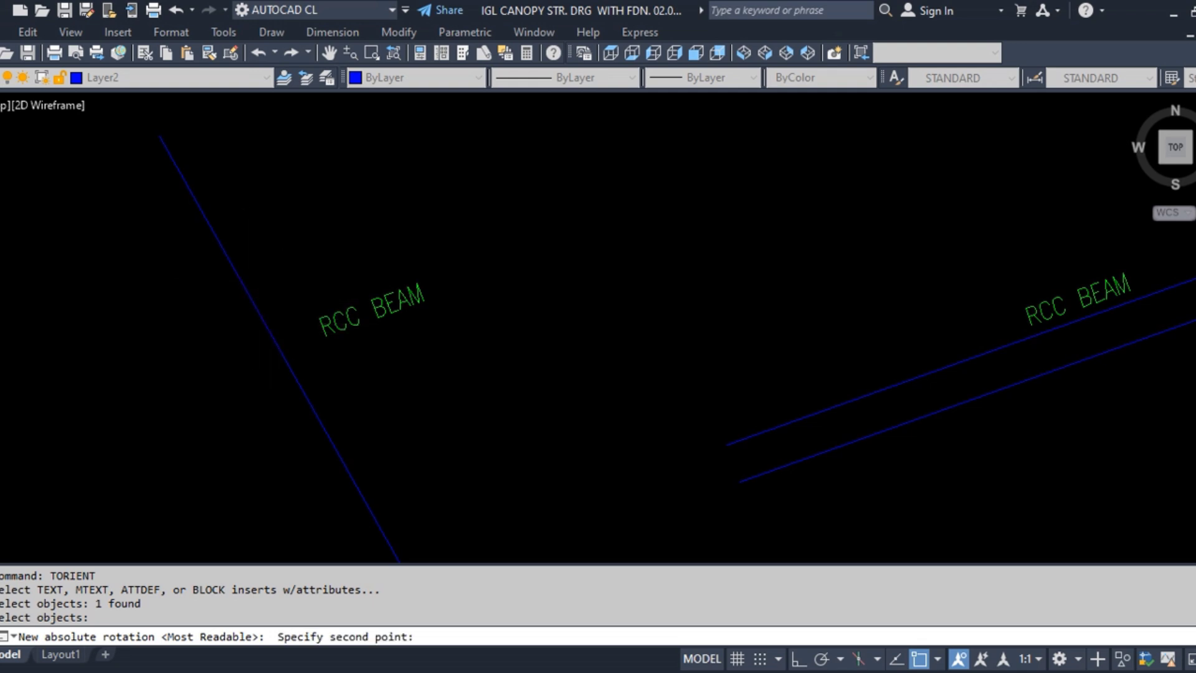
scroll(305, 356, down, 2)
scroll(315, 398, up, 2)
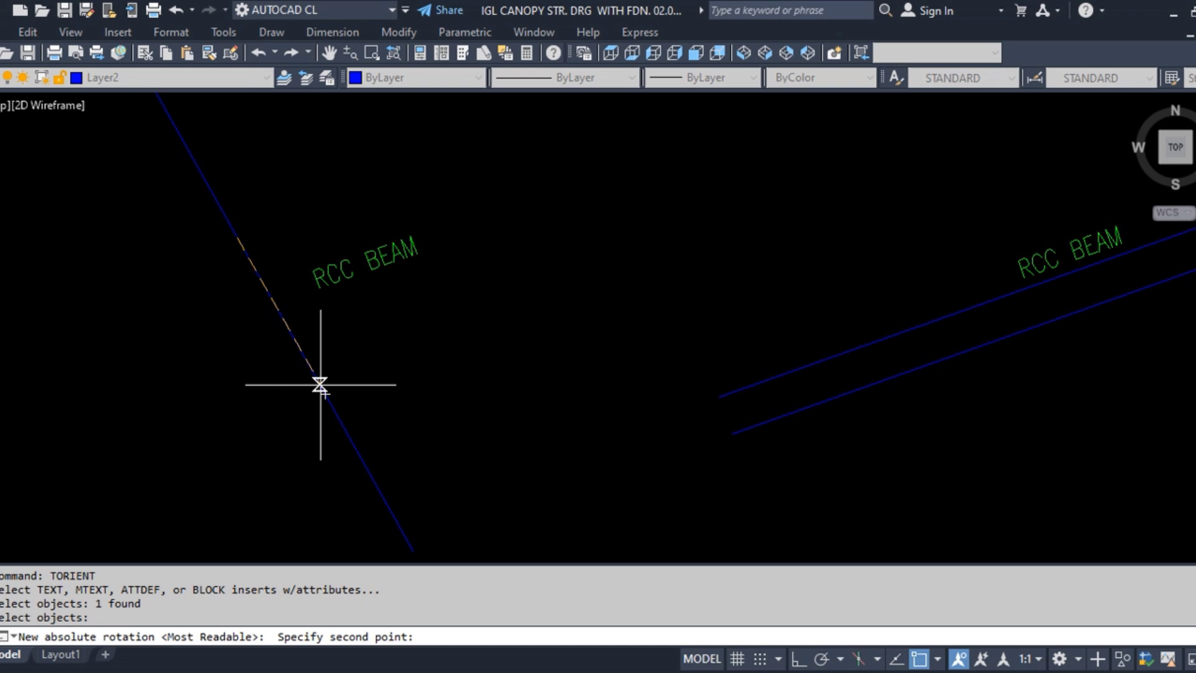
click(320, 384)
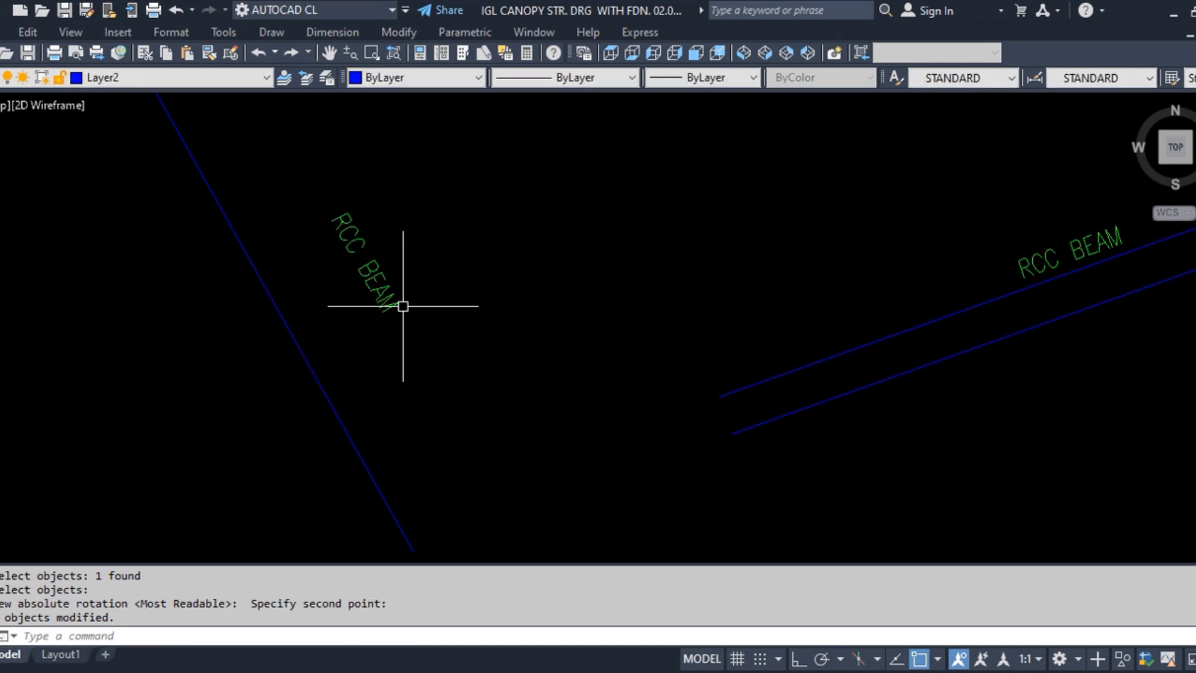
Move the aligned RCC BEAM label close beside the steep line, on its right side.
middle_drag(403, 306, 453, 377)
scroll(294, 326, up, 2)
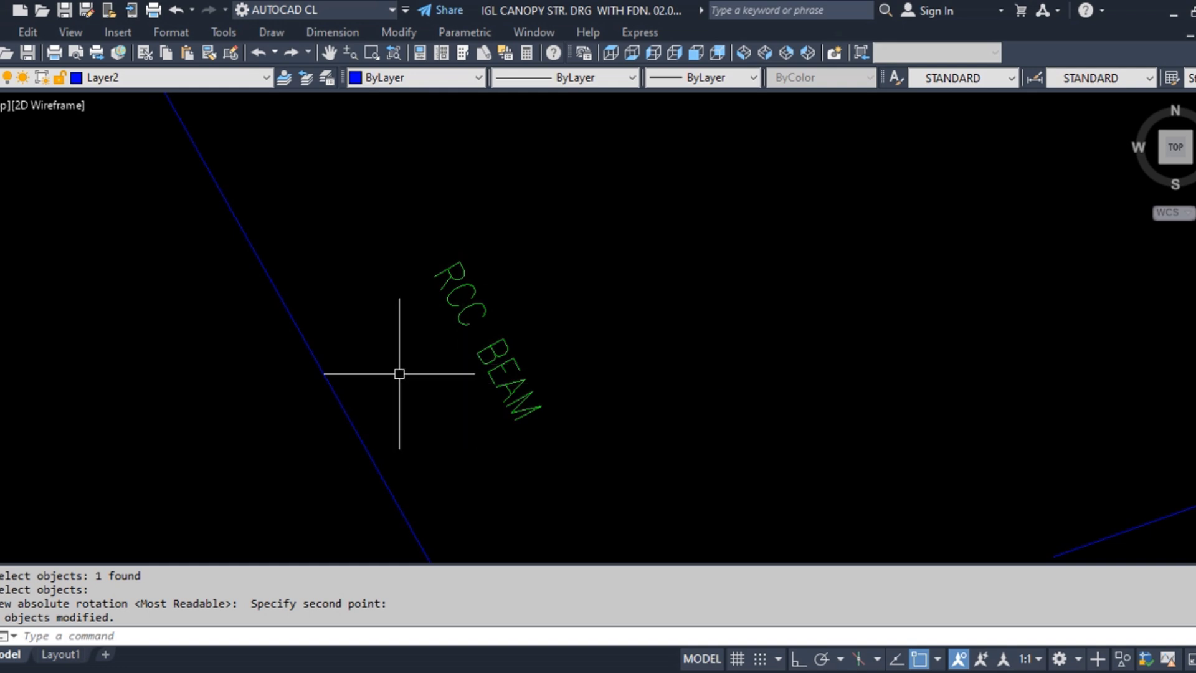
text(m)
key(Return)
click(567, 448)
click(459, 347)
key(Return)
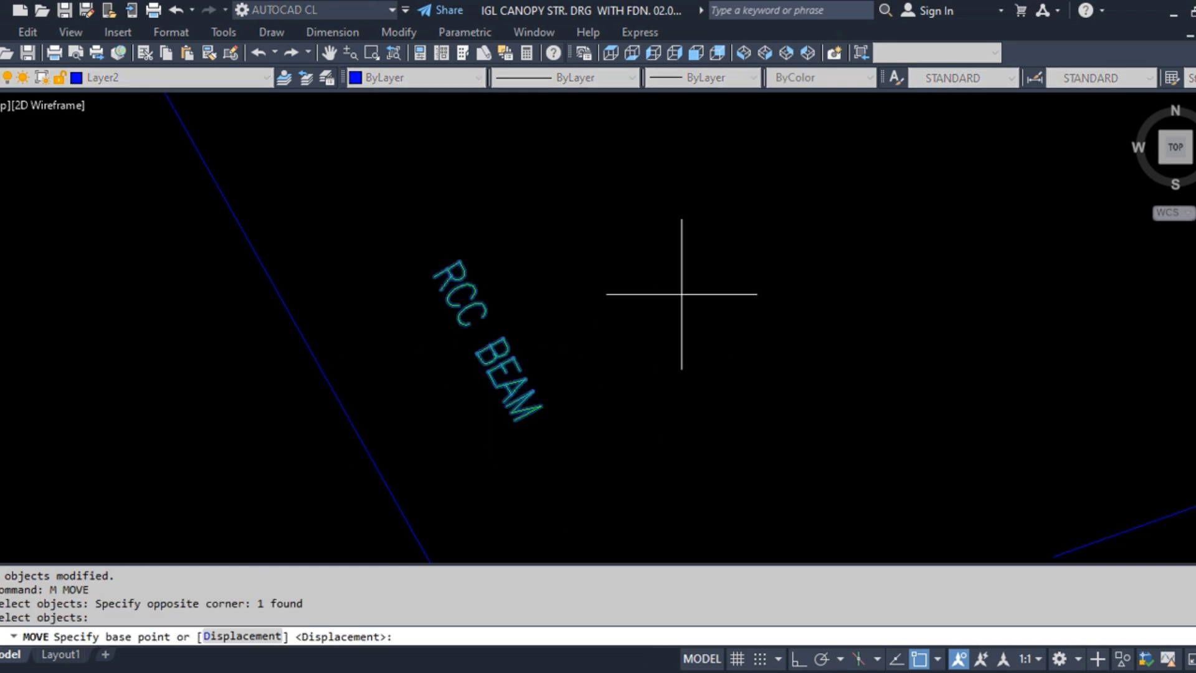
click(682, 292)
click(563, 335)
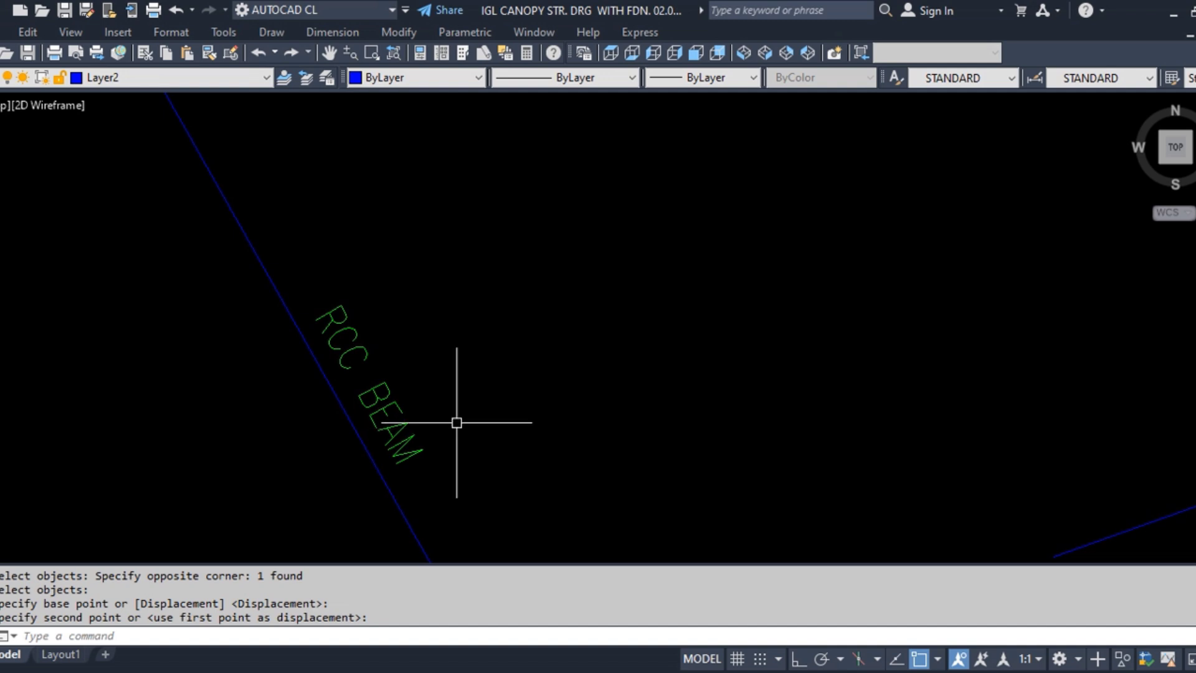
Draw a single gently sloped line rising to the right in the empty space left of the steep line.
scroll(405, 373, down, 6)
scroll(391, 312, up, 2)
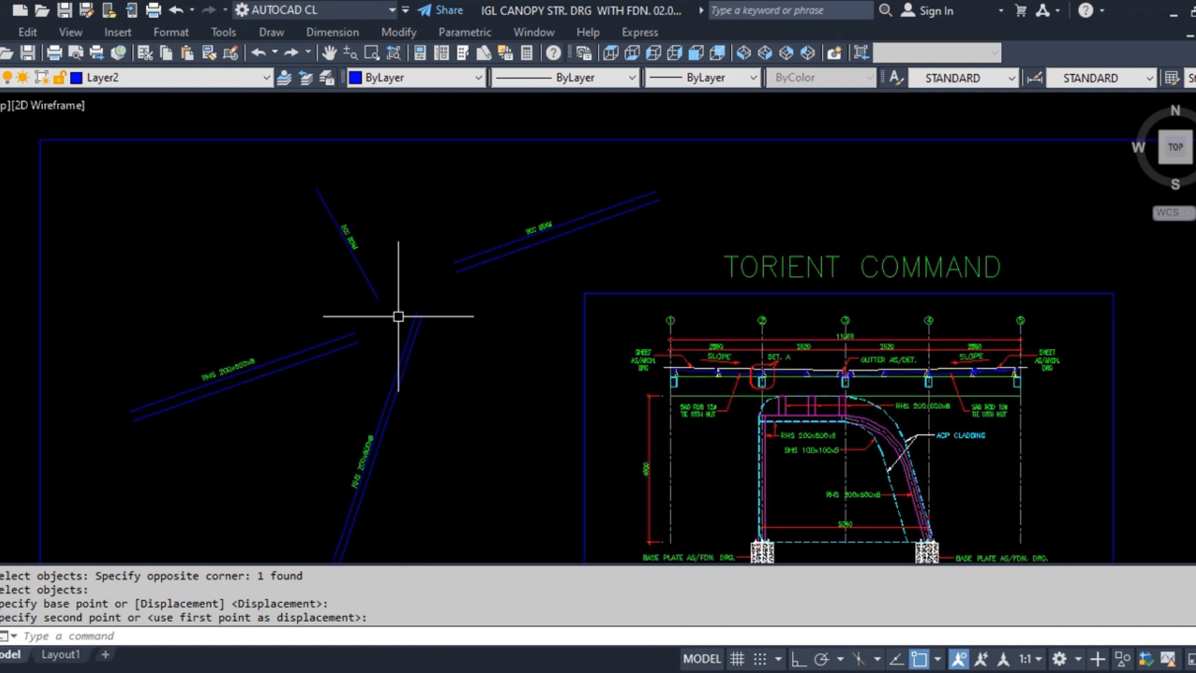
scroll(361, 296, up, 5)
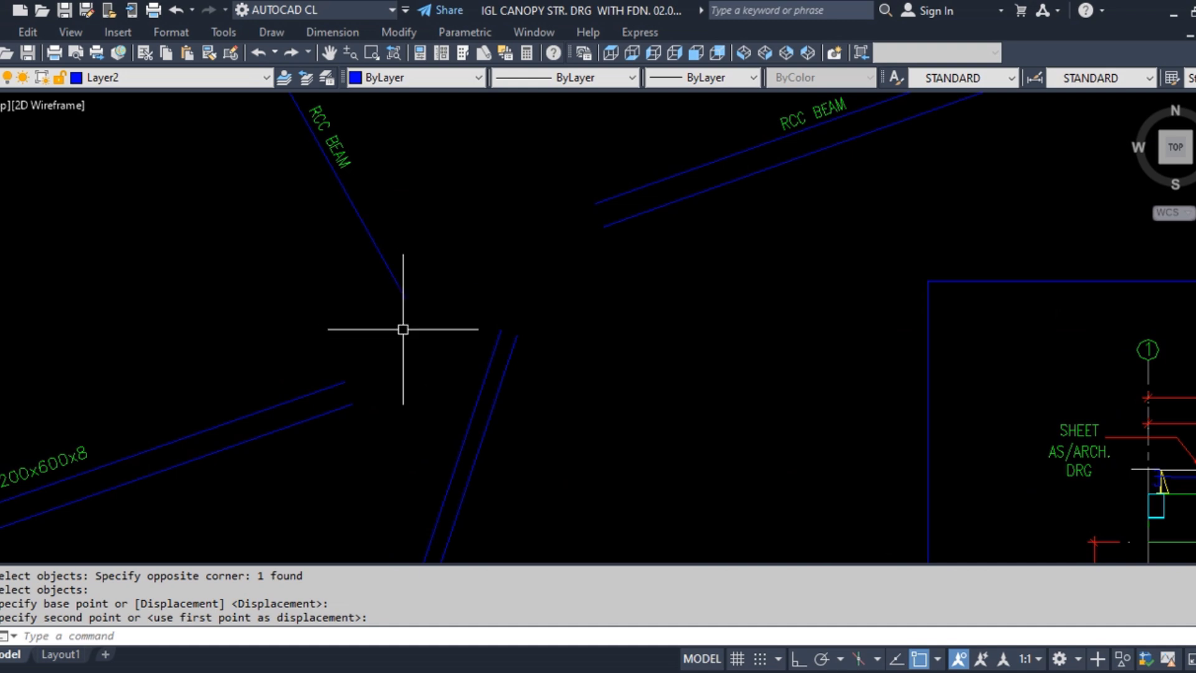
middle_drag(362, 260, 484, 352)
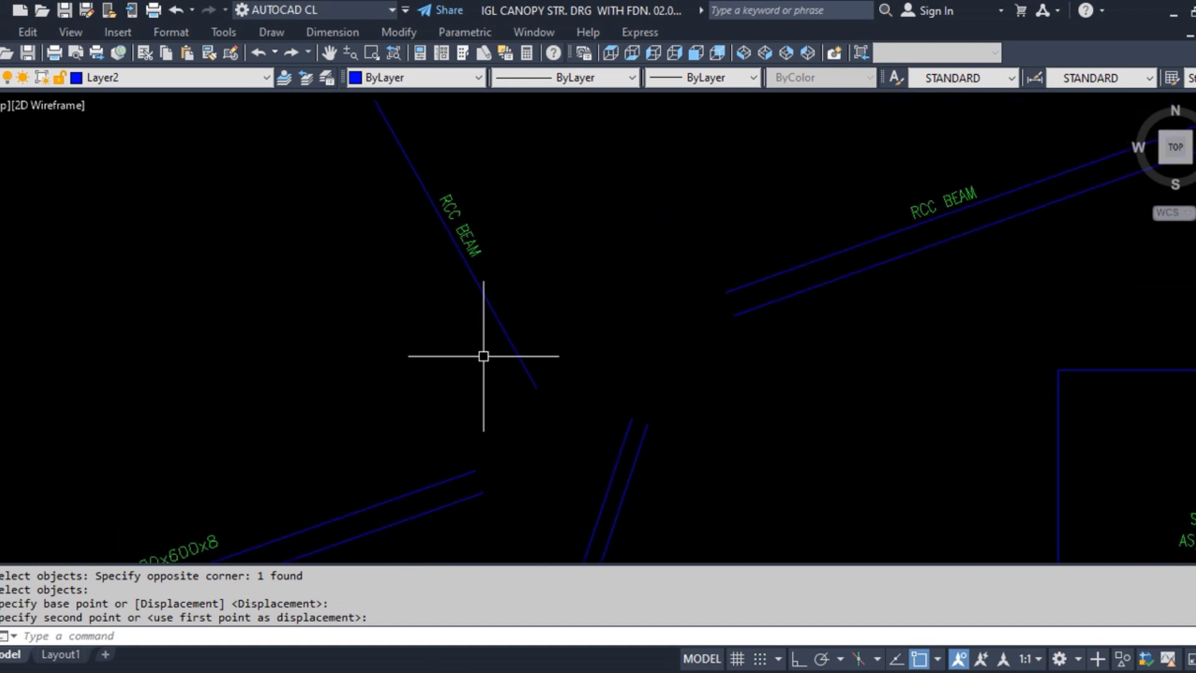
text(l)
key(Return)
middle_drag(262, 380, 522, 407)
click(262, 388)
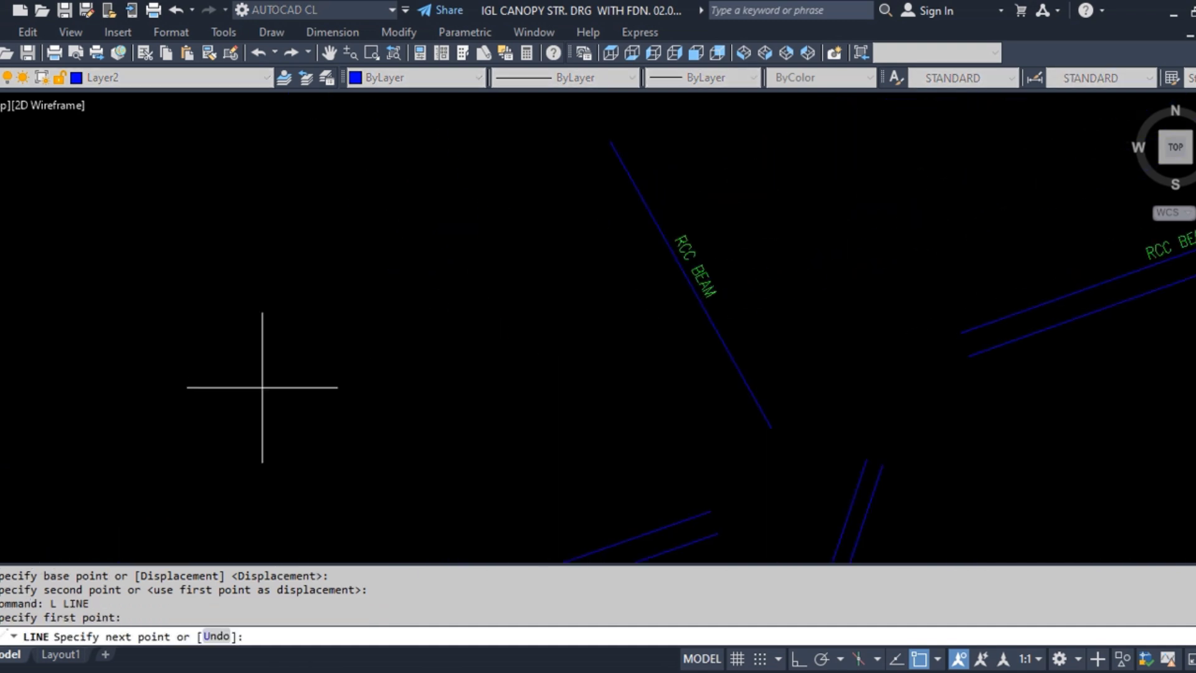
click(539, 332)
key(Return)
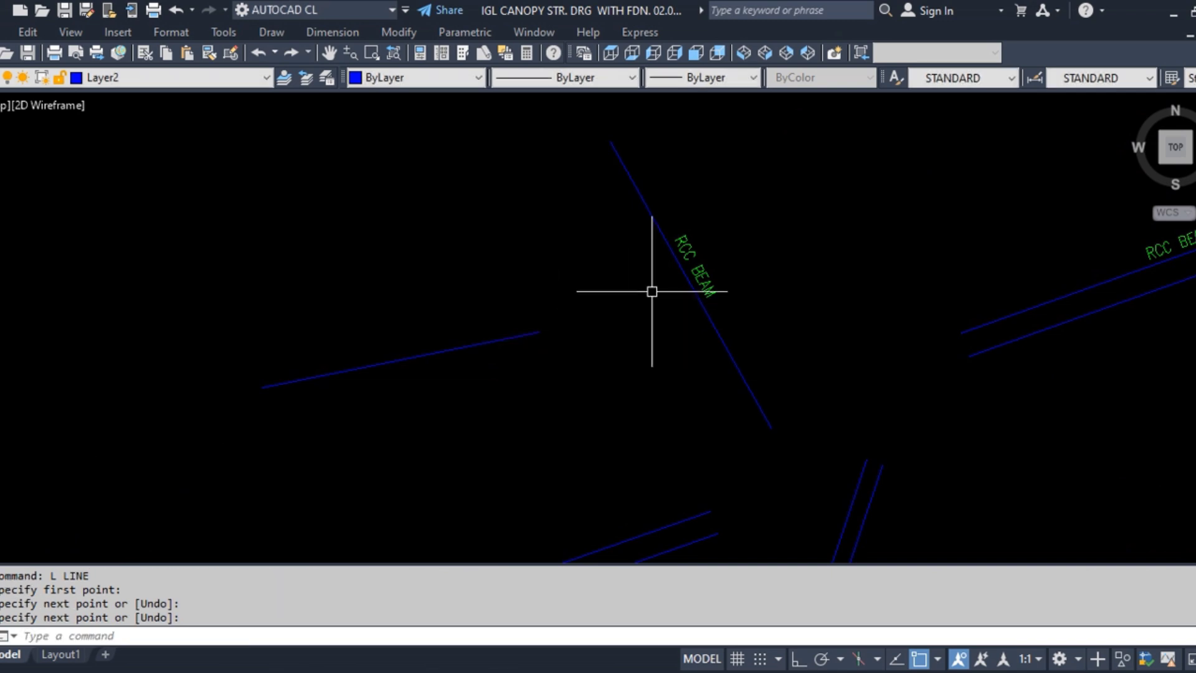
key(Escape)
Copy the SAG ROD 12ø TIE WITH NUT label from the canopy section to just above the gently sloped line.
text(co)
scroll(417, 270, down, 5)
key(Return)
scroll(937, 372, up, 6)
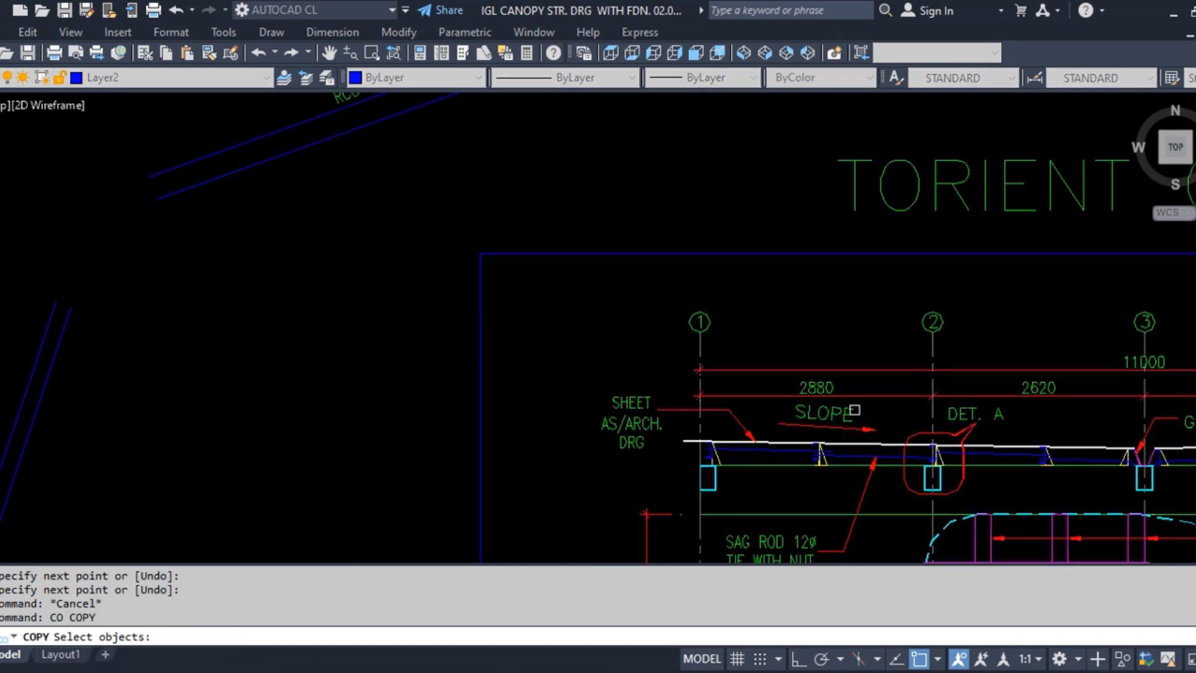
scroll(546, 428, down, 4)
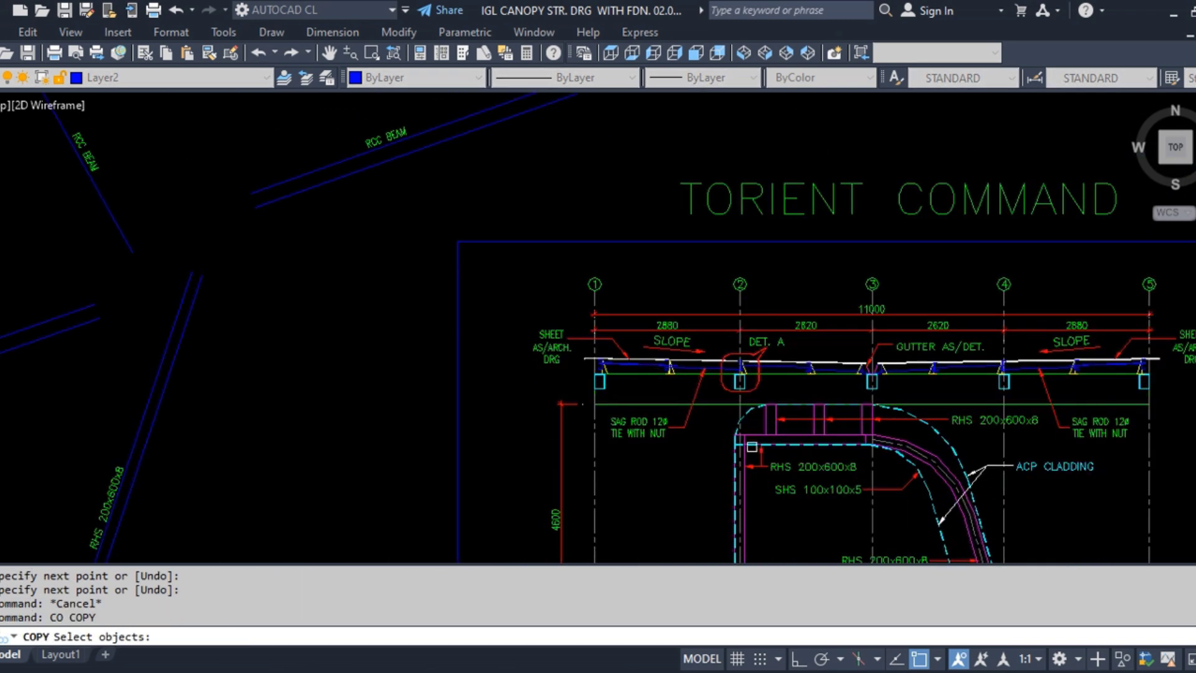
scroll(656, 448, up, 5)
click(560, 408)
key(Return)
click(608, 444)
scroll(427, 299, down, 5)
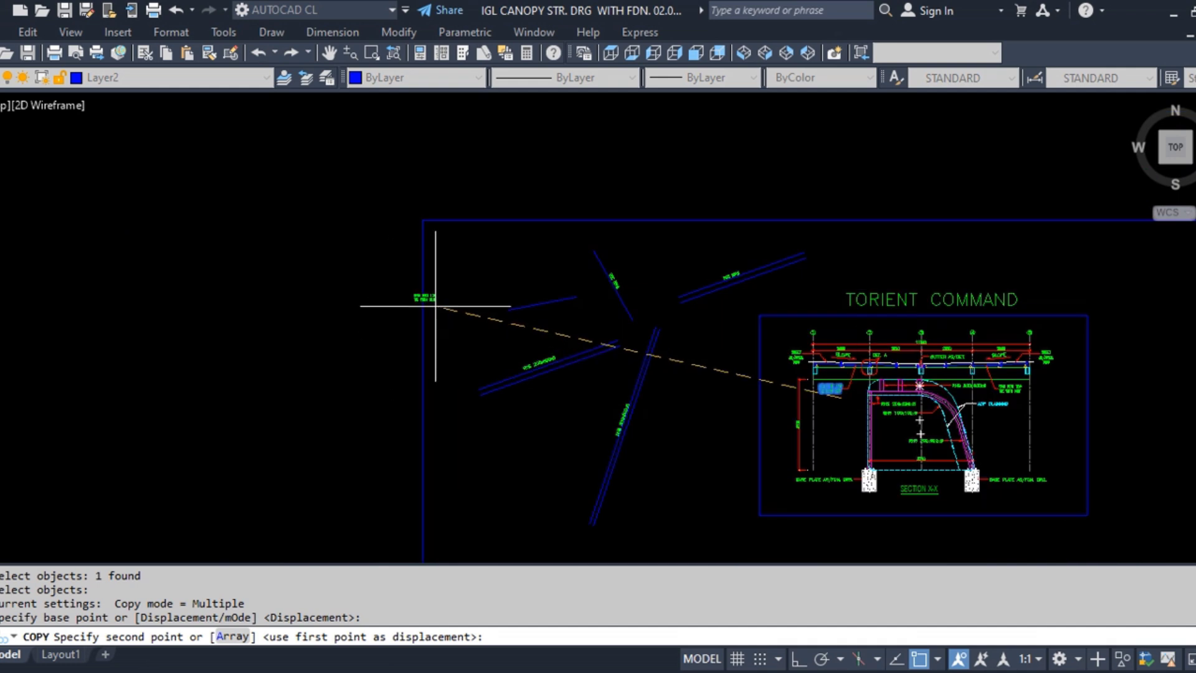
scroll(555, 334, up, 7)
click(564, 355)
key(Return)
Rotate the copied SAG ROD label by eye to roughly match the gently sloped line, using a base point near that line.
scroll(499, 316, up, 4)
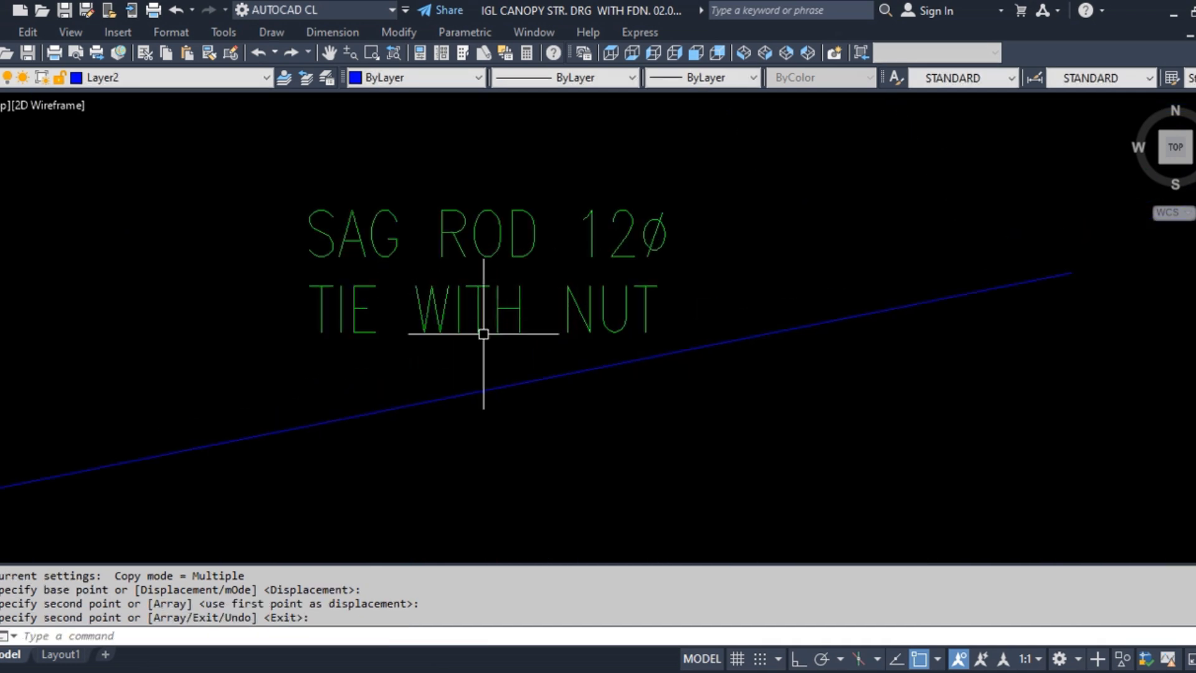
text(RO)
key(Return)
click(459, 331)
key(Return)
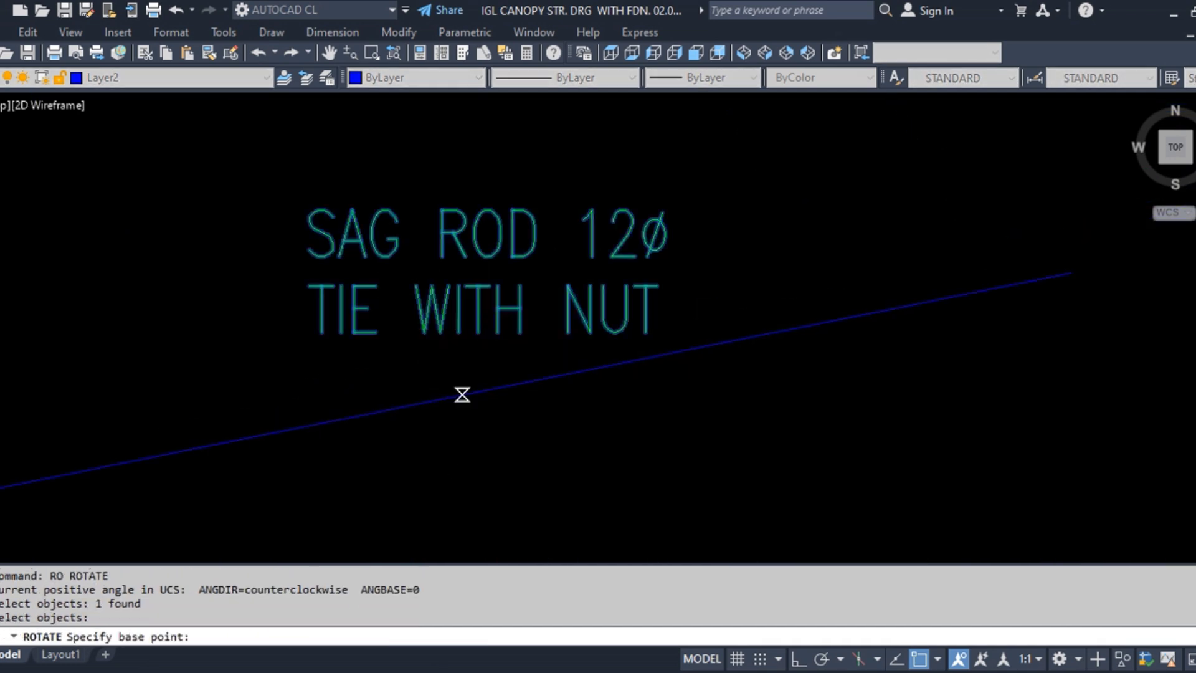
click(461, 382)
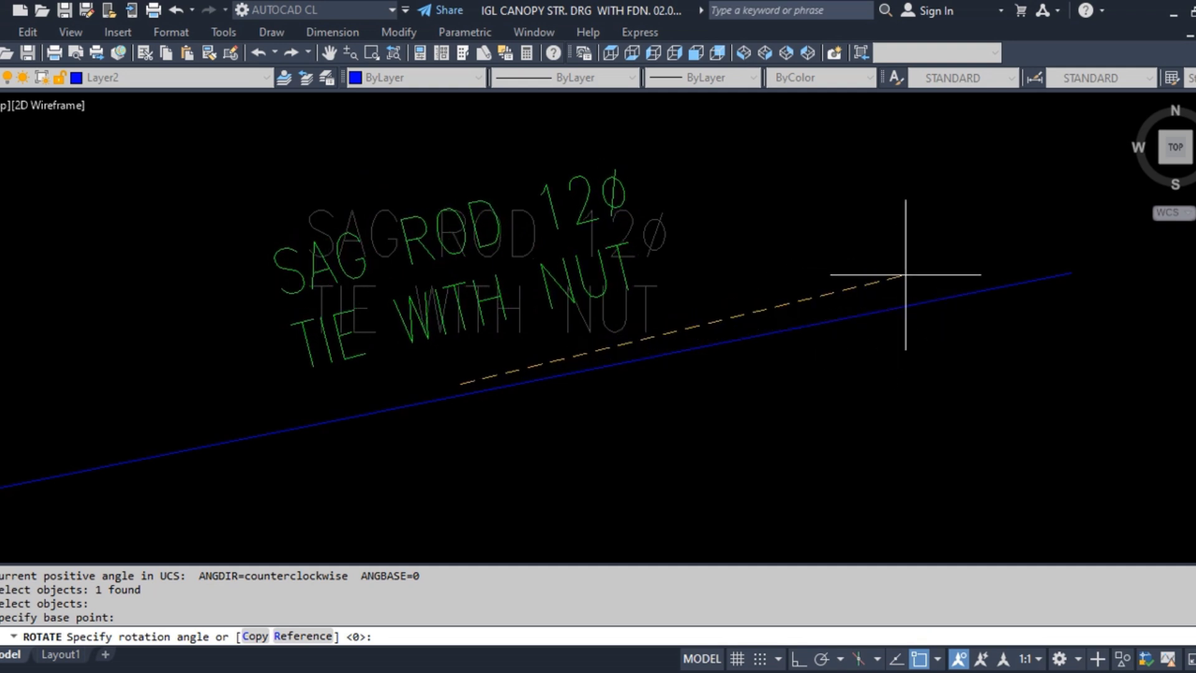
click(931, 278)
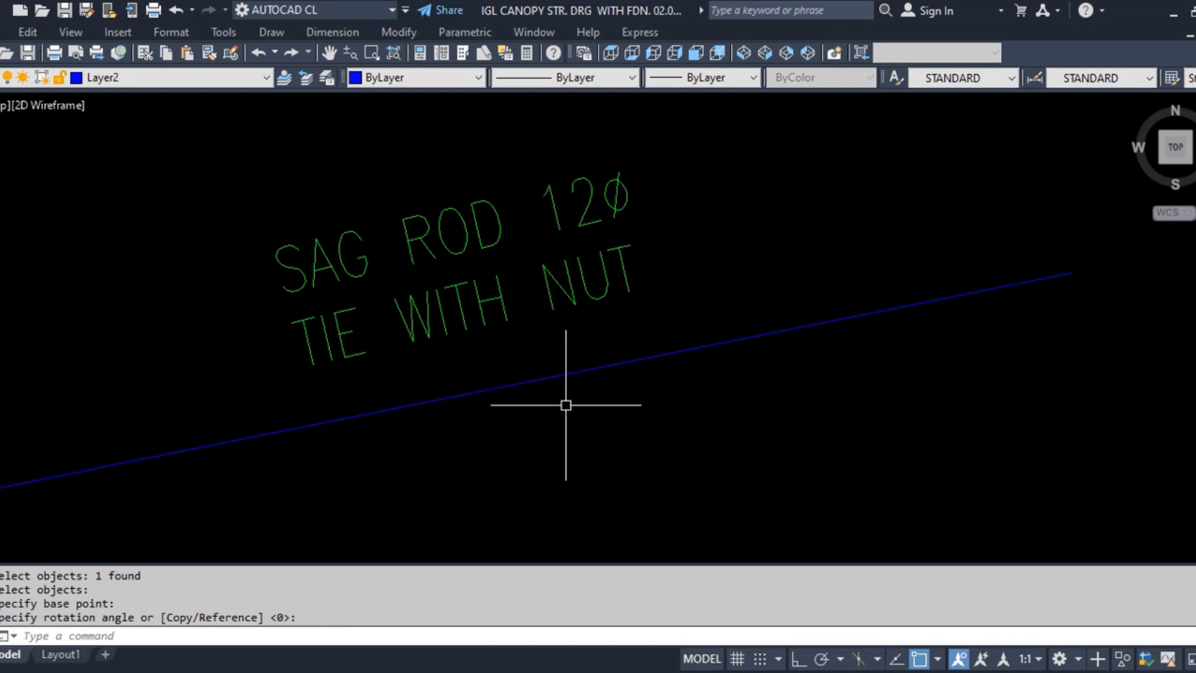
Align the copied SAG ROD label to the gently sloped line with TORIENT, picking two points along that line.
scroll(551, 396, down, 4)
scroll(471, 360, up, 2)
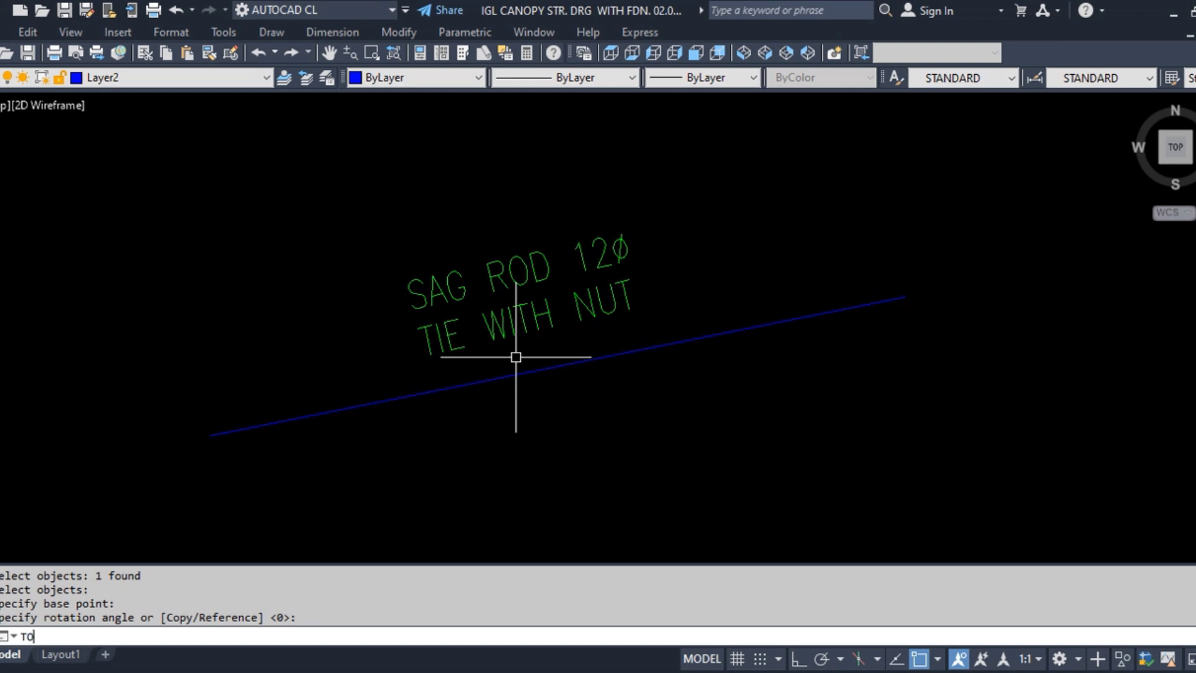
text(RIENT)
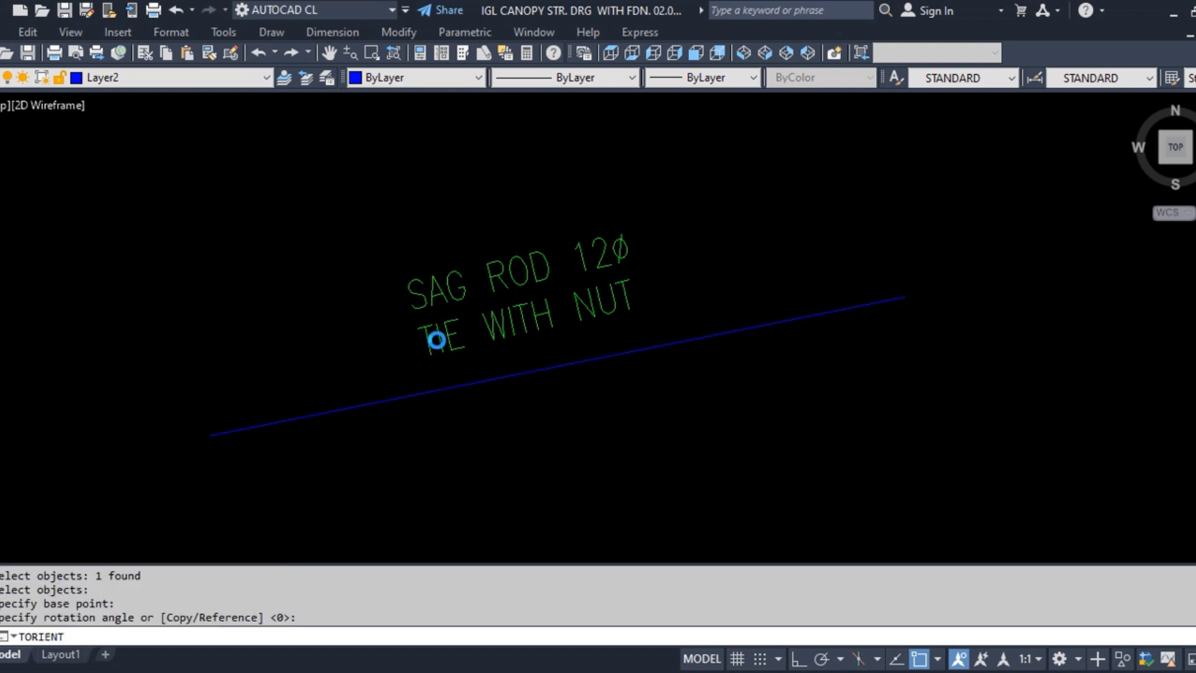
key(Return)
click(436, 340)
key(Return)
click(425, 392)
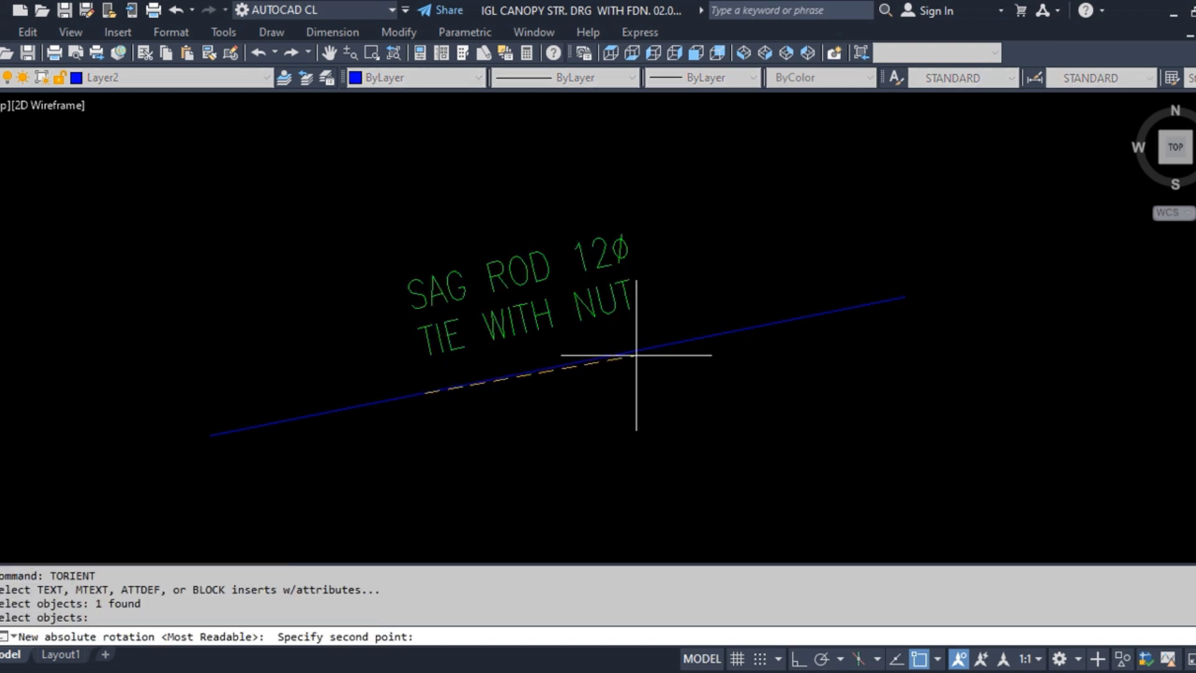
click(636, 353)
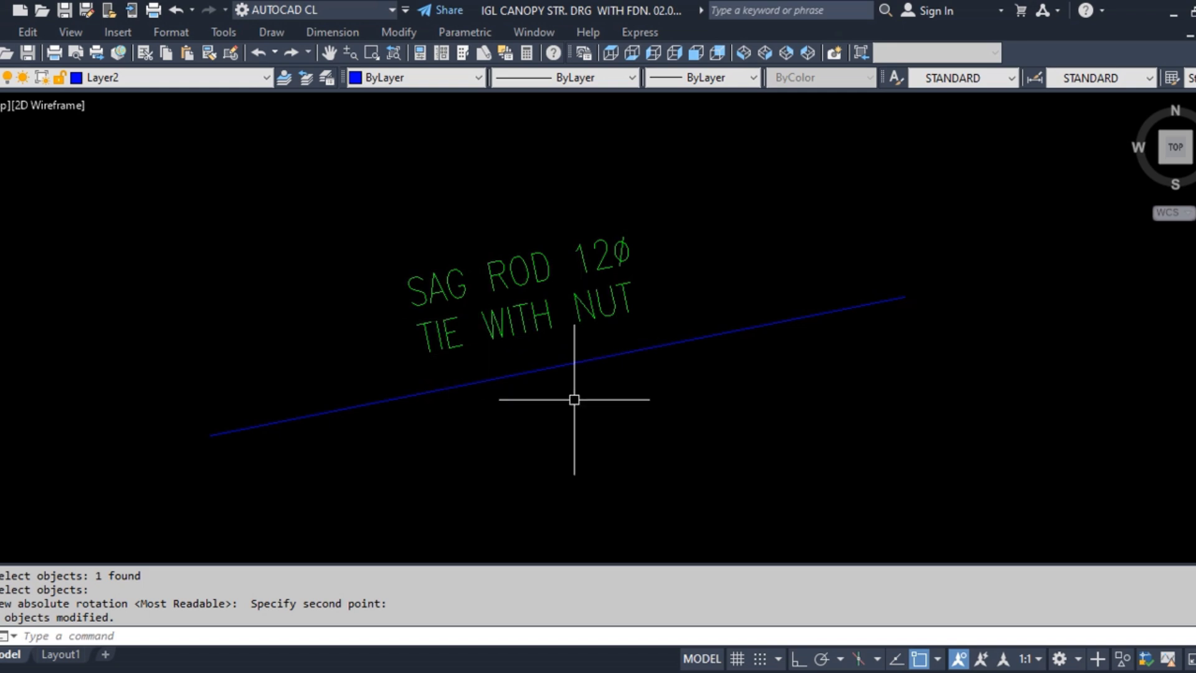
click(641, 361)
click(619, 358)
scroll(617, 349, up, 2)
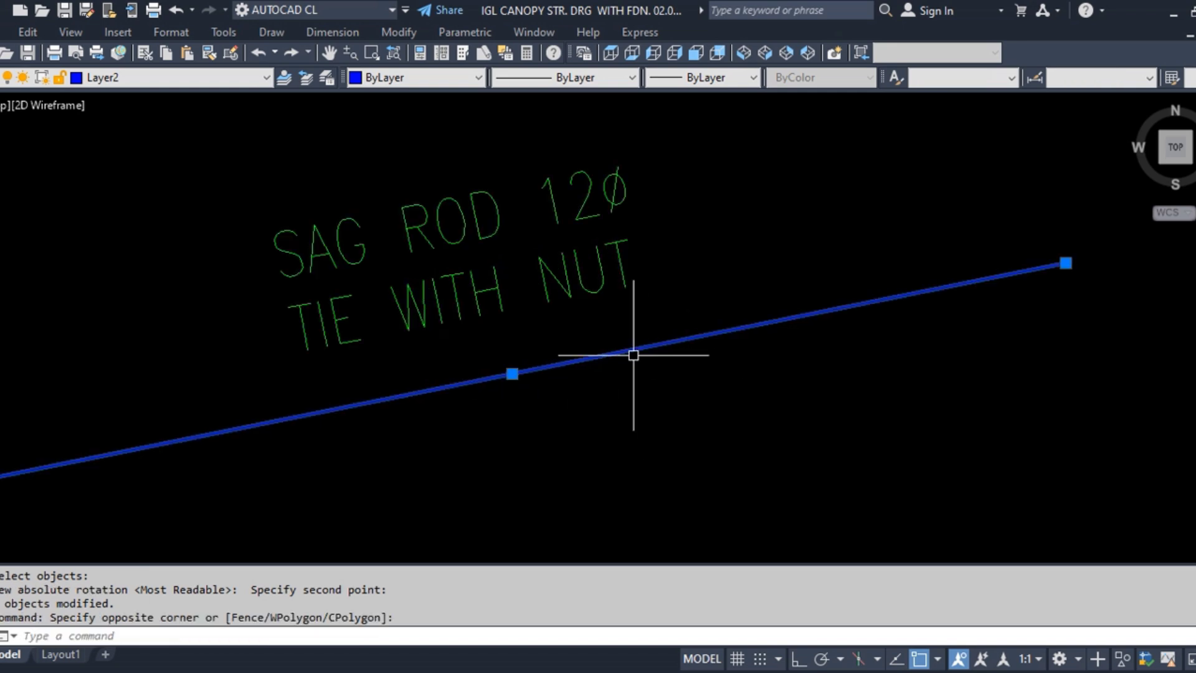
key(Escape)
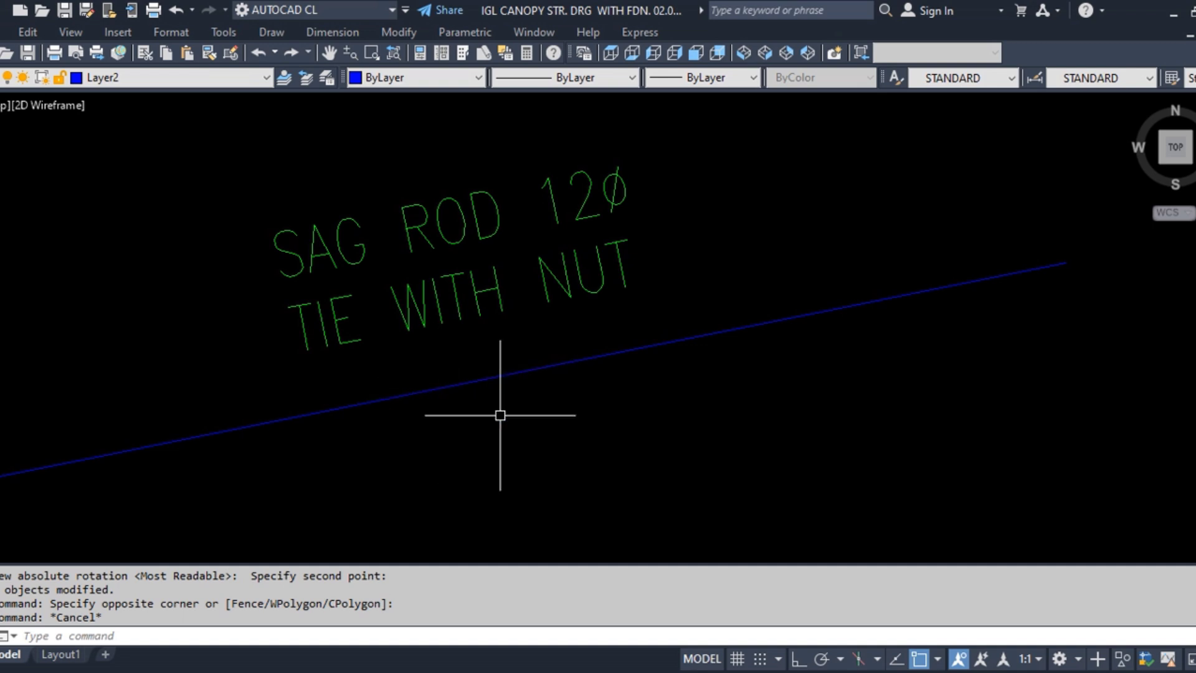
Try to erase the ACP CLADDING leaders in the section with a crossing selection, and undo the erasure.
scroll(492, 405, down, 1)
scroll(363, 269, down, 4)
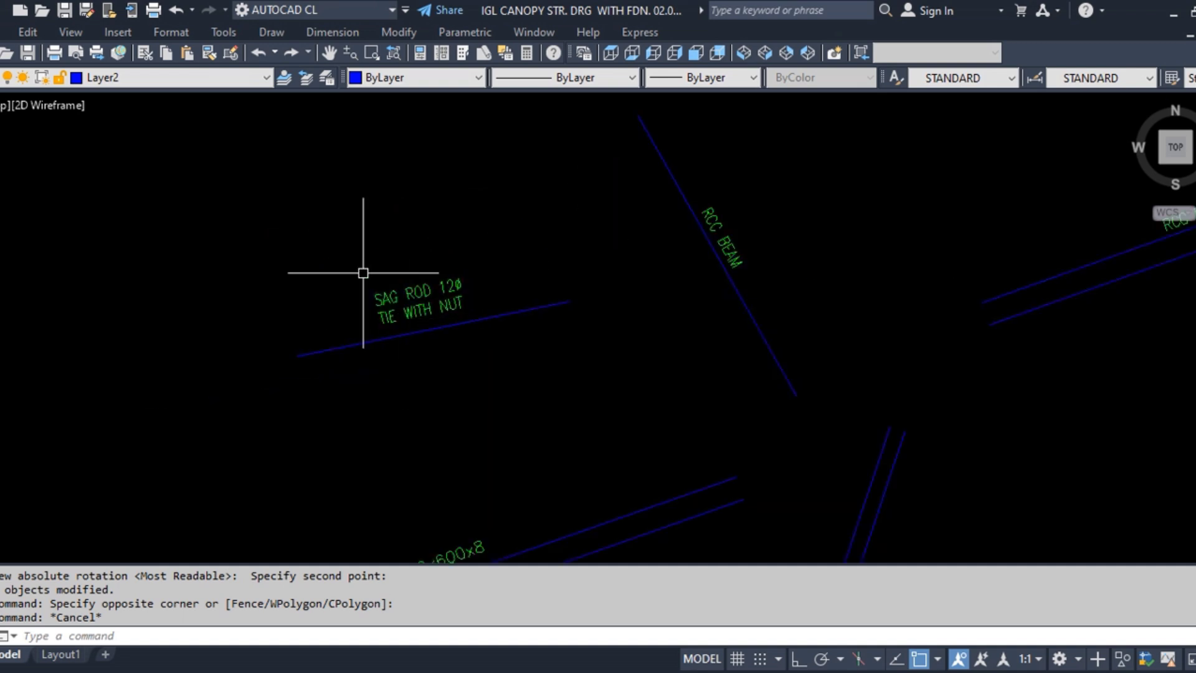
scroll(681, 347, up, 8)
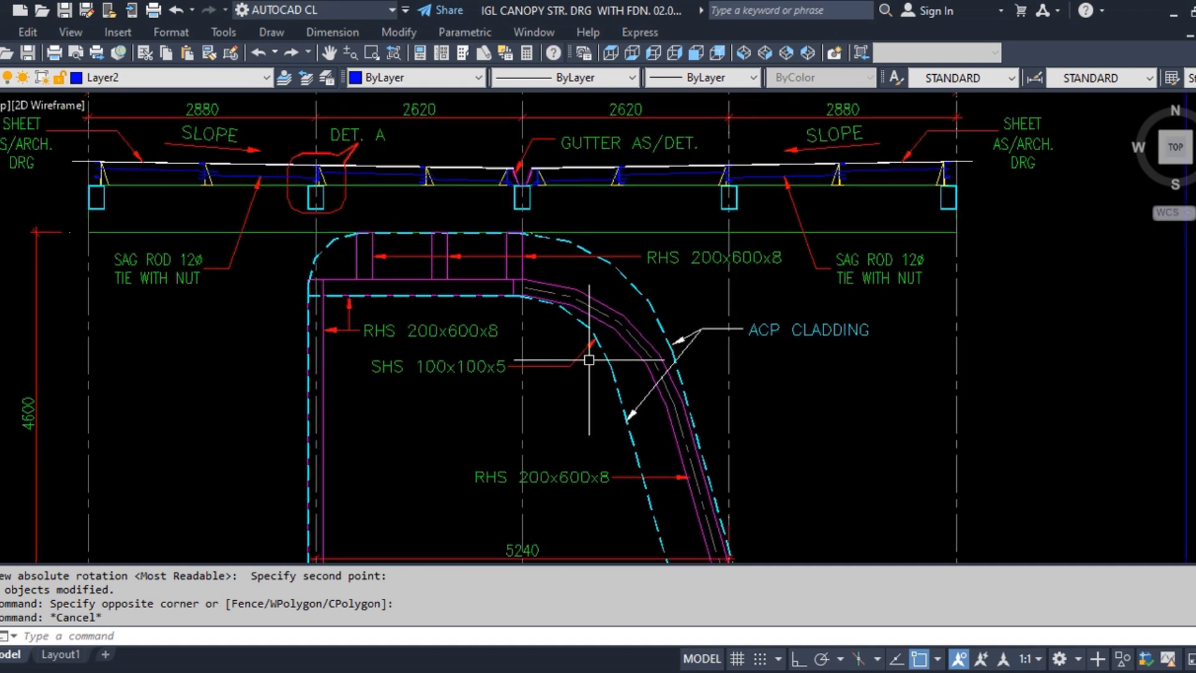
scroll(685, 376, up, 4)
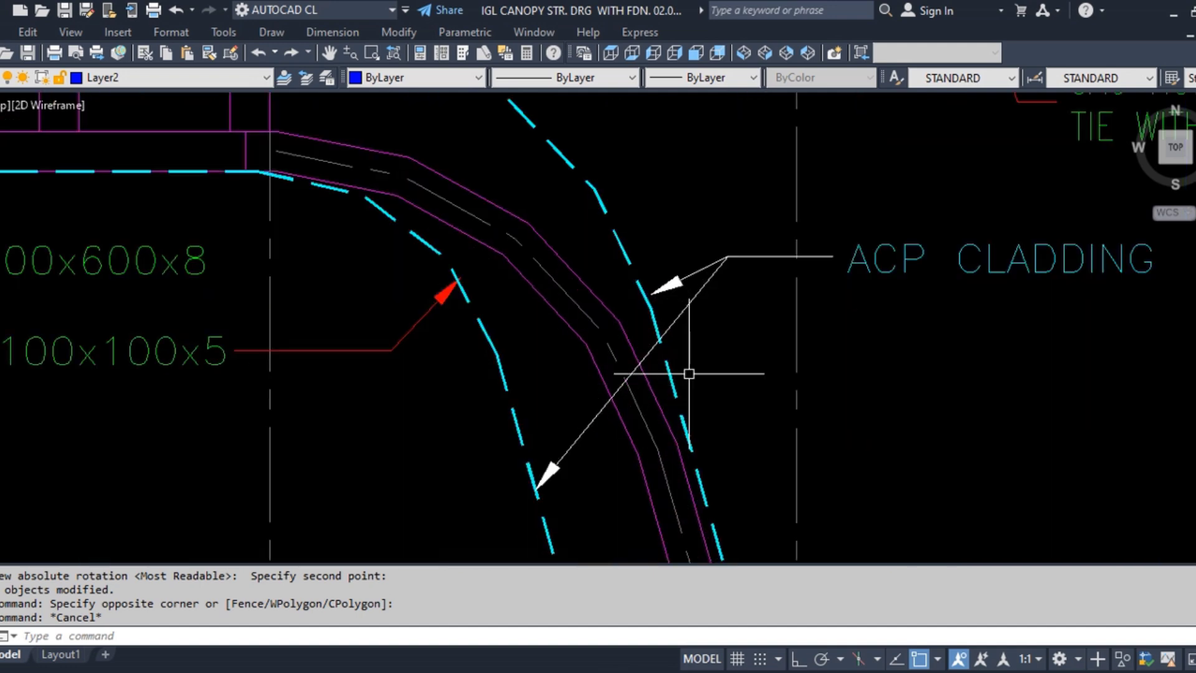
click(700, 318)
click(573, 176)
text(e)
key(Return)
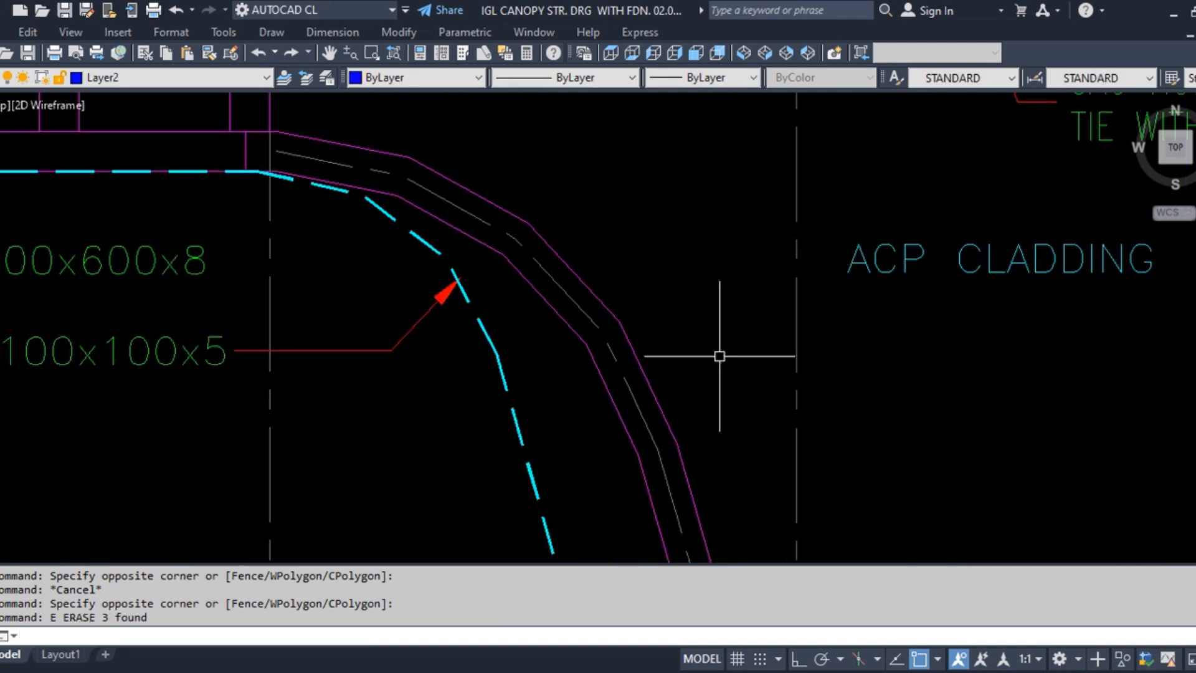
key(ctrl+z)
Erase both leader arrows and the connecting leader line of the ACP CLADDING label in the section.
click(676, 321)
text(E)
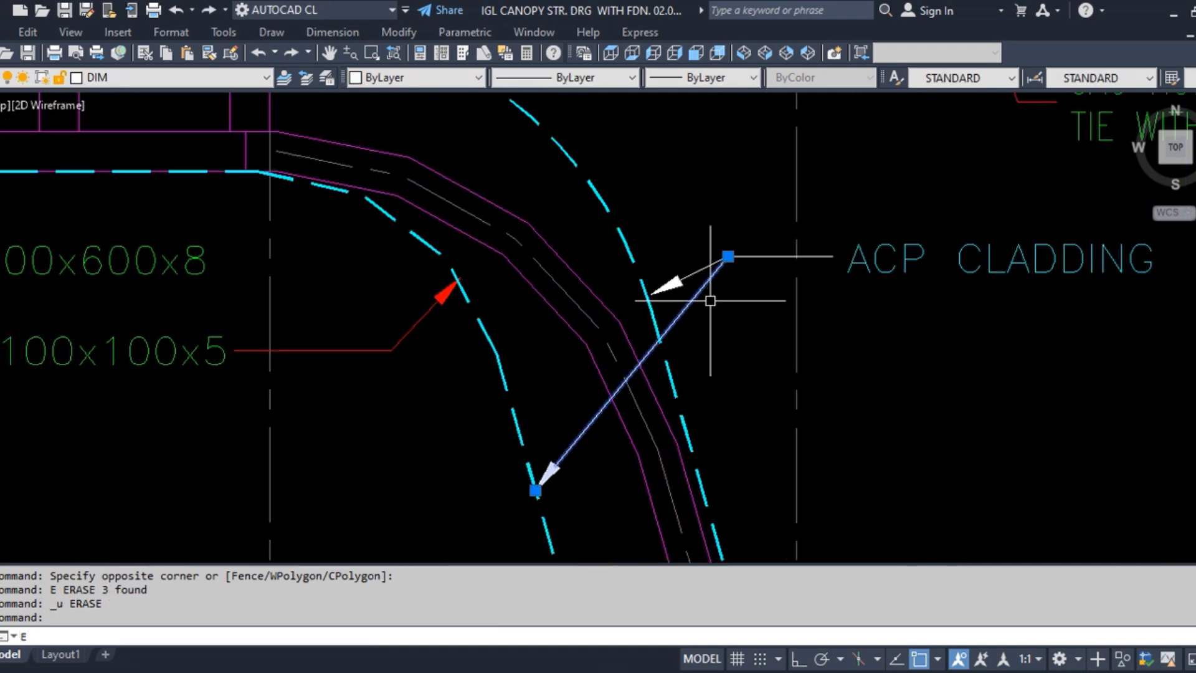
key(Return)
click(711, 301)
click(702, 259)
key(Return)
scroll(518, 287, down, 2)
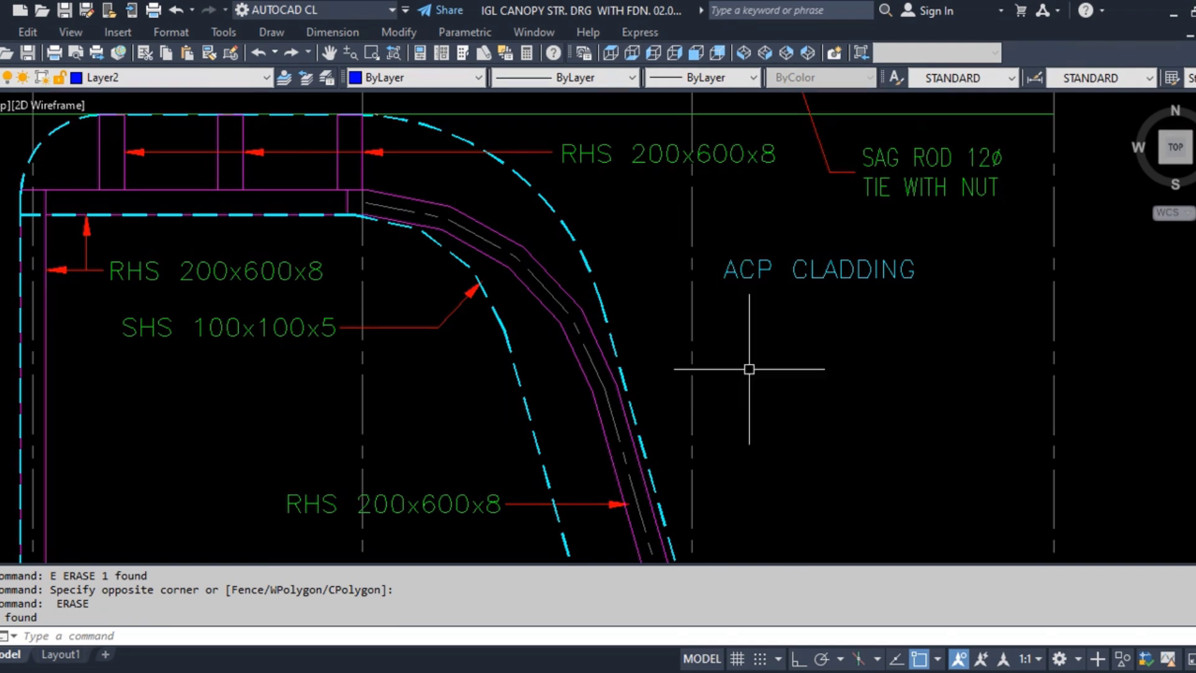
scroll(801, 269, up, 2)
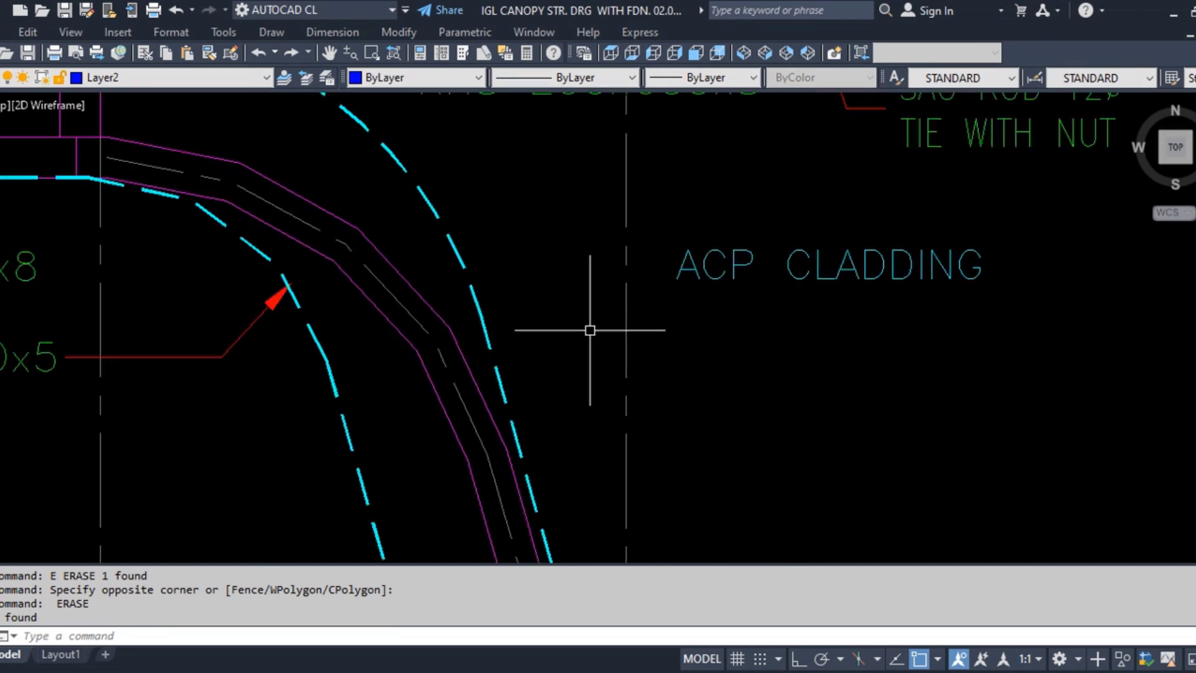
text(RIENT)
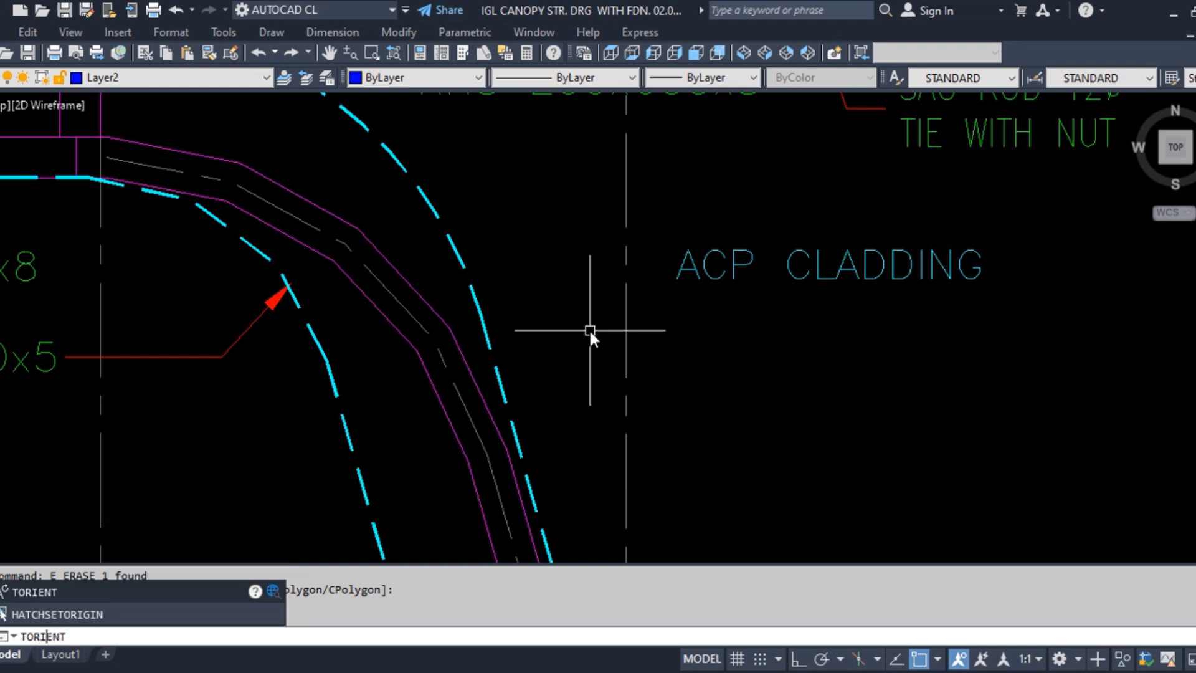
key(Return)
click(753, 264)
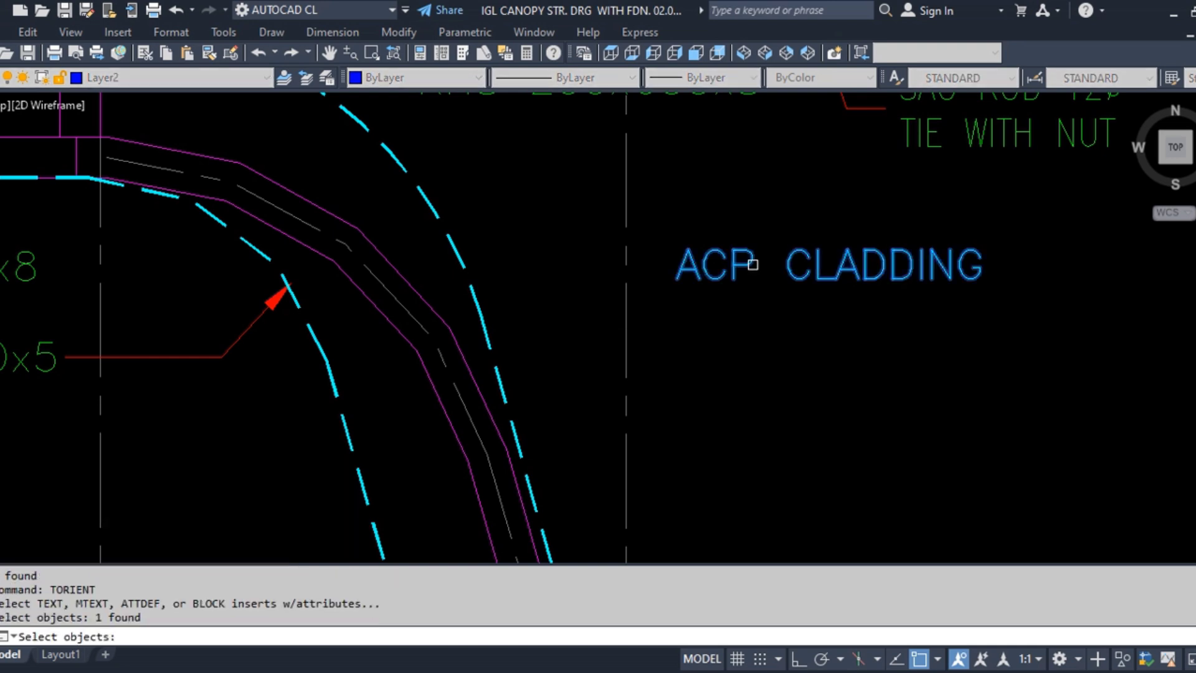
key(Return)
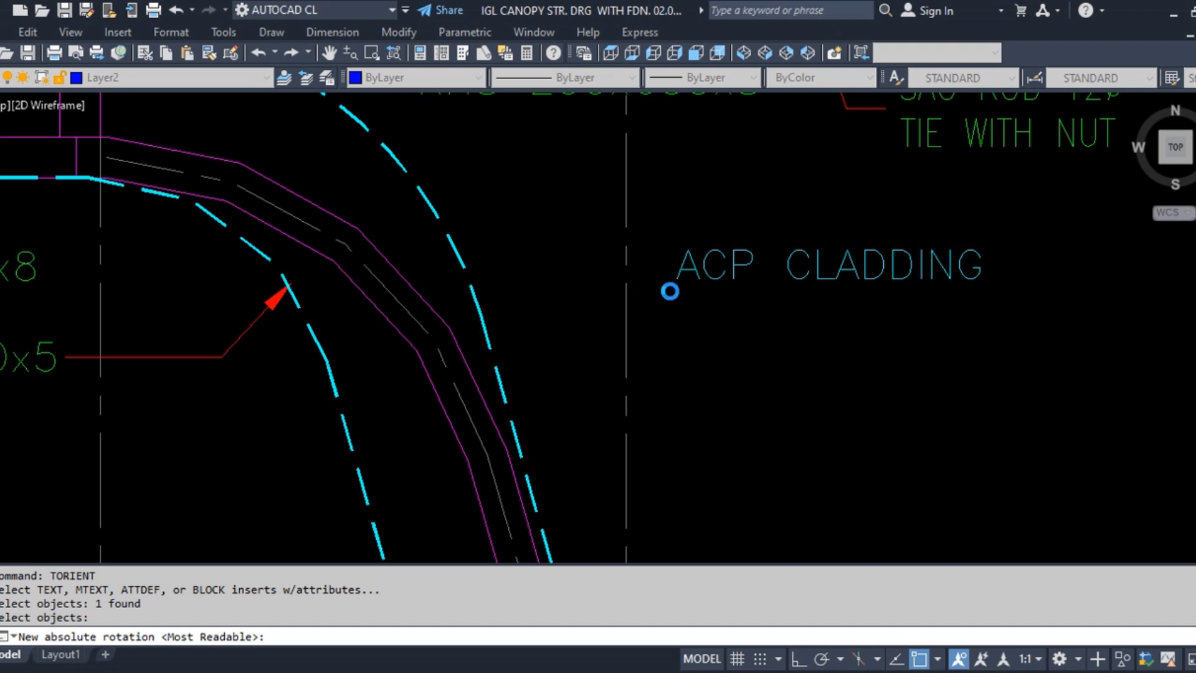
key(Escape)
Align the ACP CLADDING label to the sloped outer dashed cladding line with TORIENT, picking two points along that line.
key(Return)
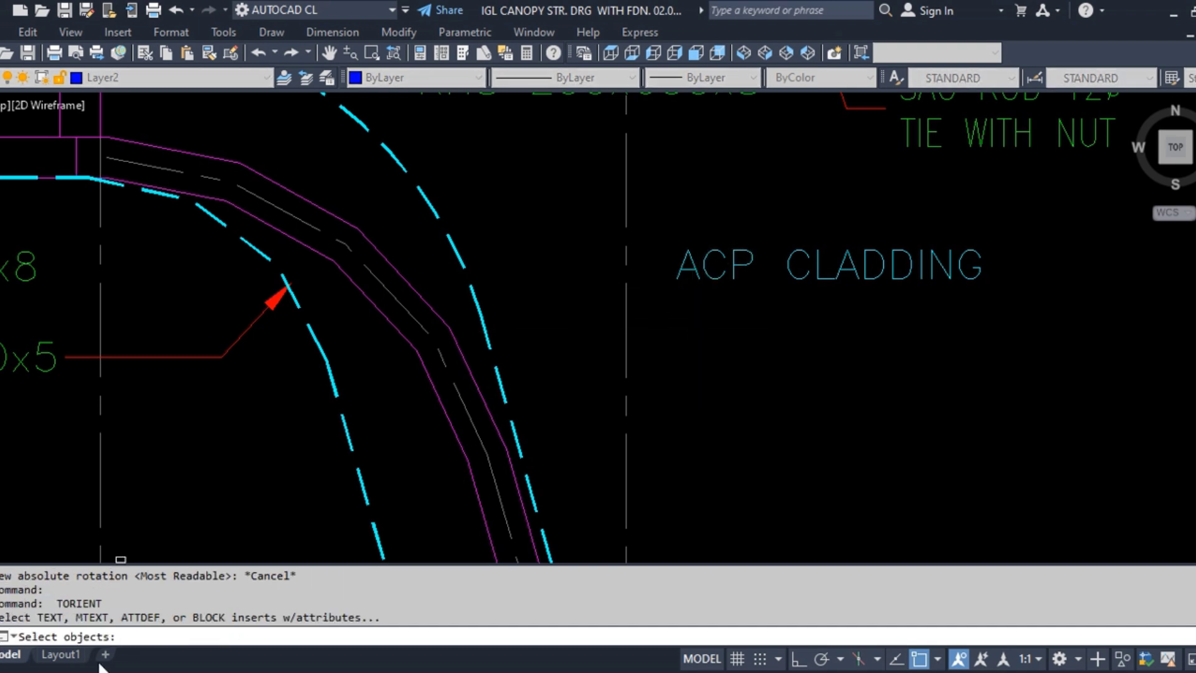
click(738, 269)
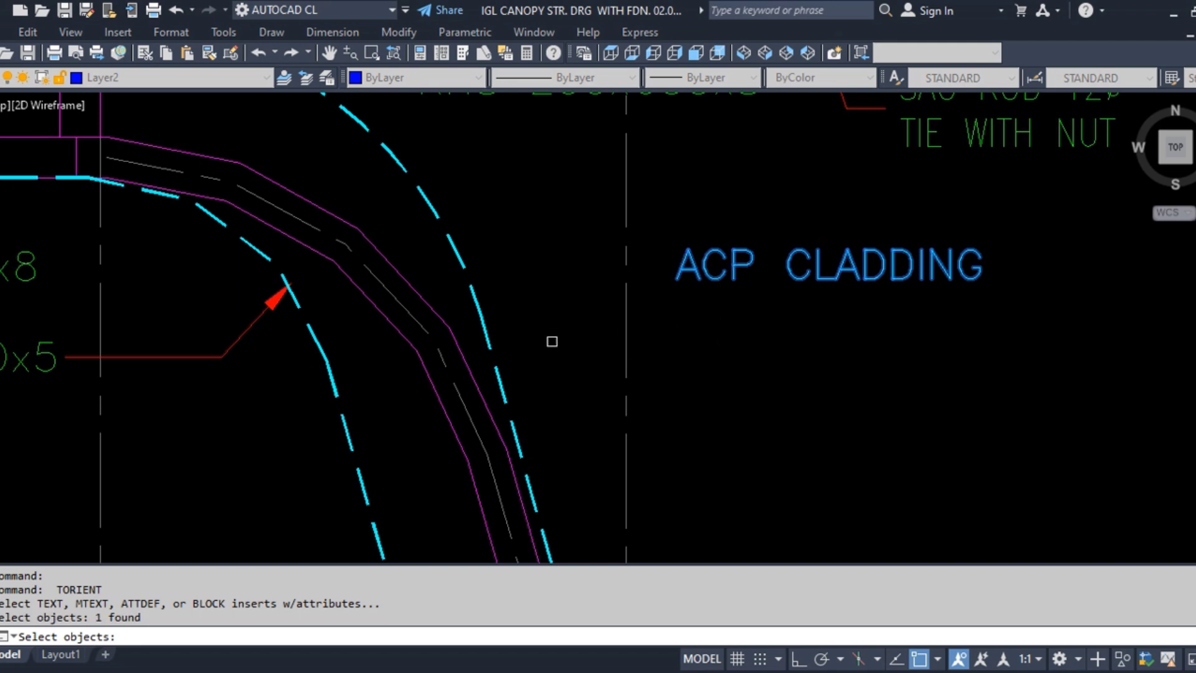
key(Return)
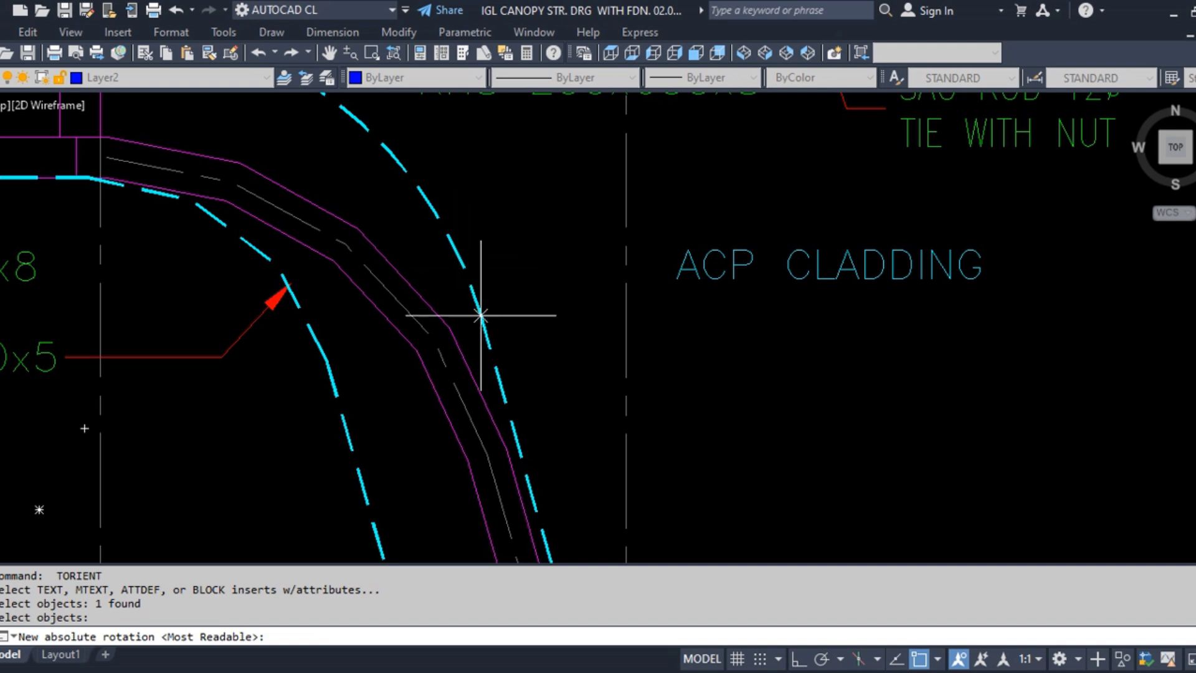
scroll(492, 299, down, 5)
scroll(545, 299, up, 3)
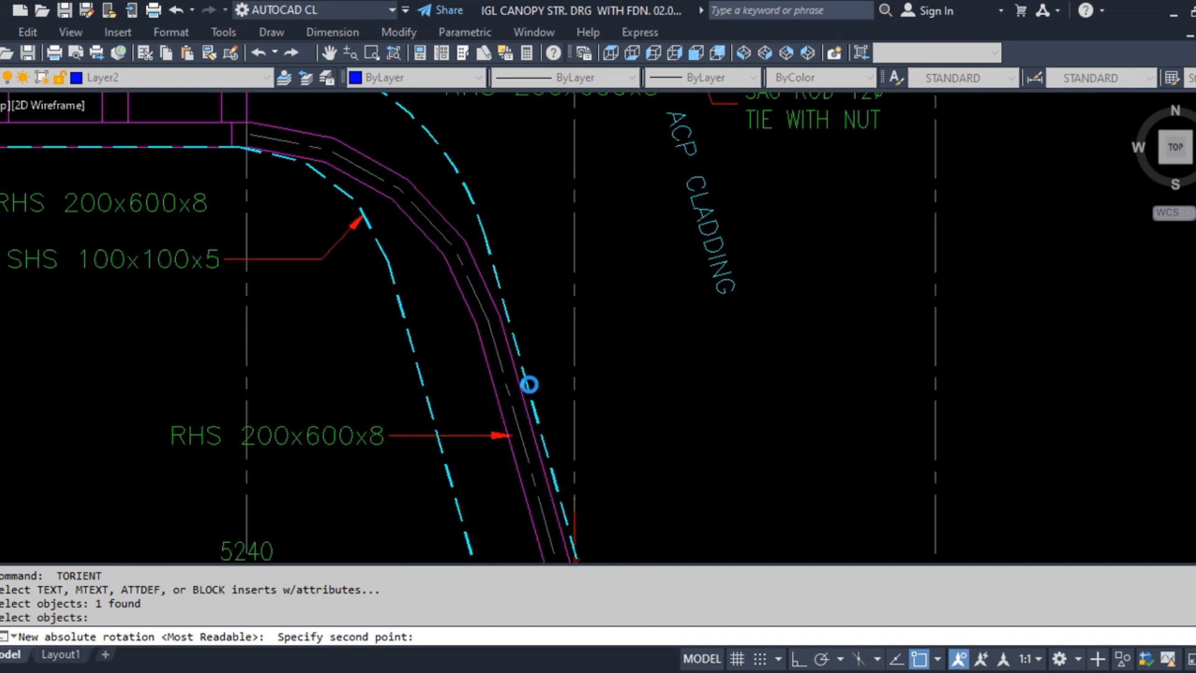
click(527, 384)
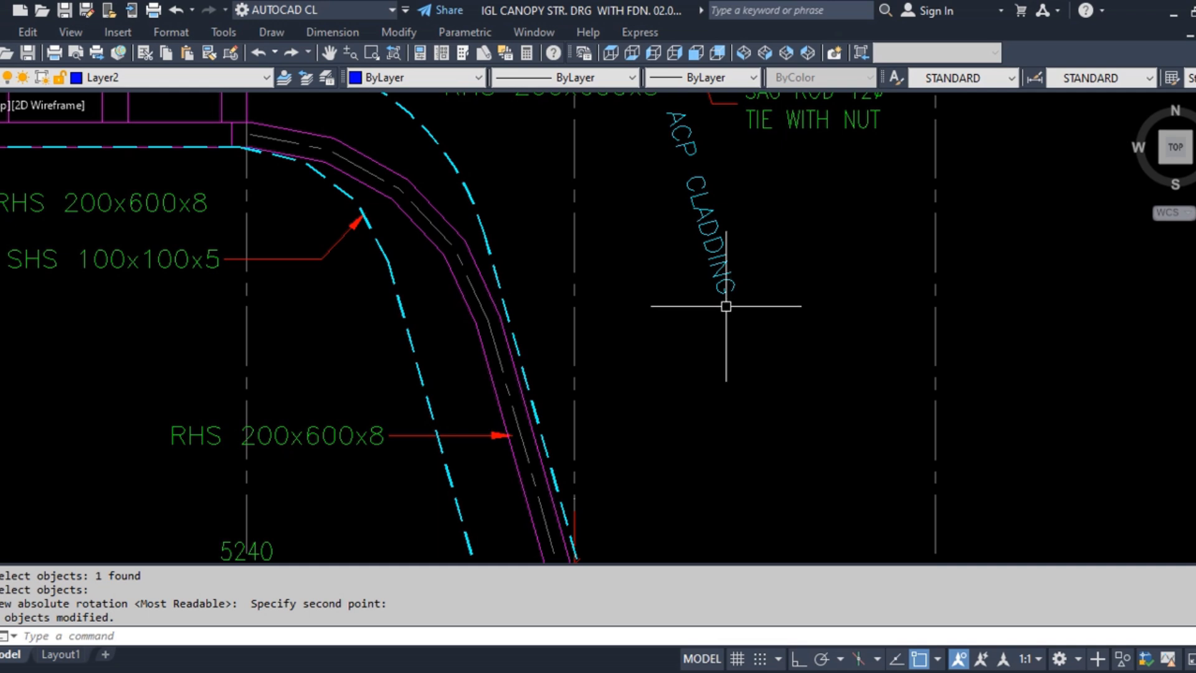
Move the aligned ACP CLADDING label close beside the outer dashed cladding line, on its right side.
text(m)
key(Return)
click(723, 283)
key(Return)
click(831, 286)
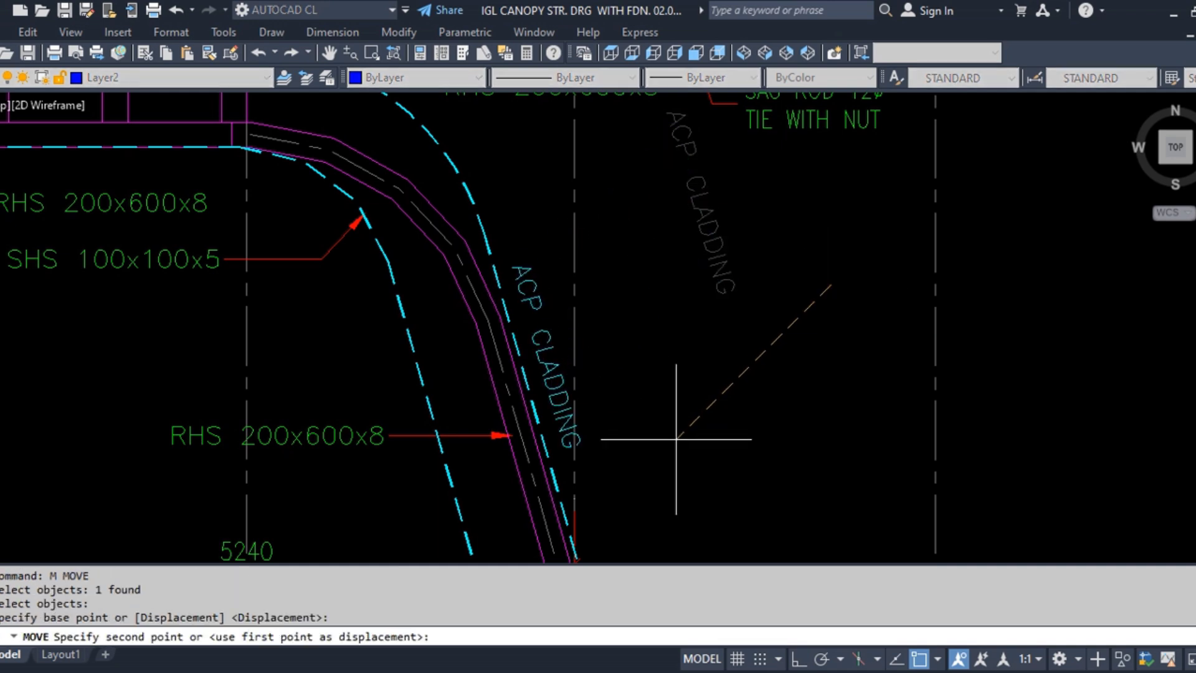
click(670, 438)
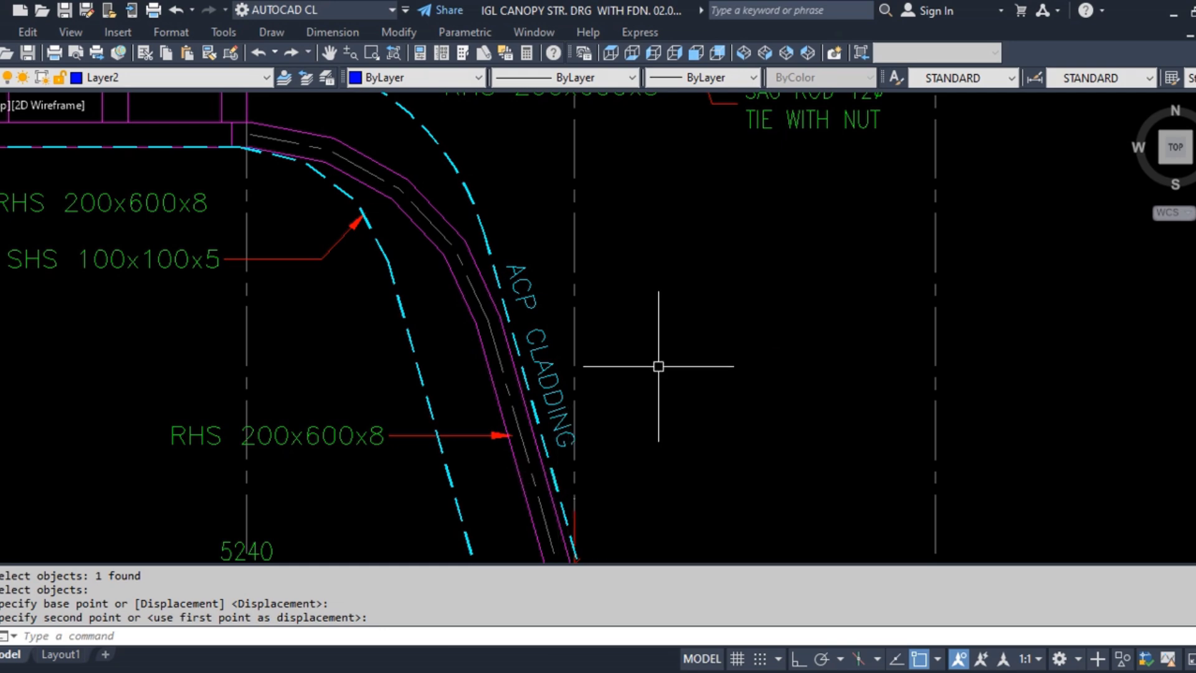
Zoom to the drawing extents and review the aligned labels in the section and along the sloped lines.
text(z)
key(Return)
text(e)
key(Return)
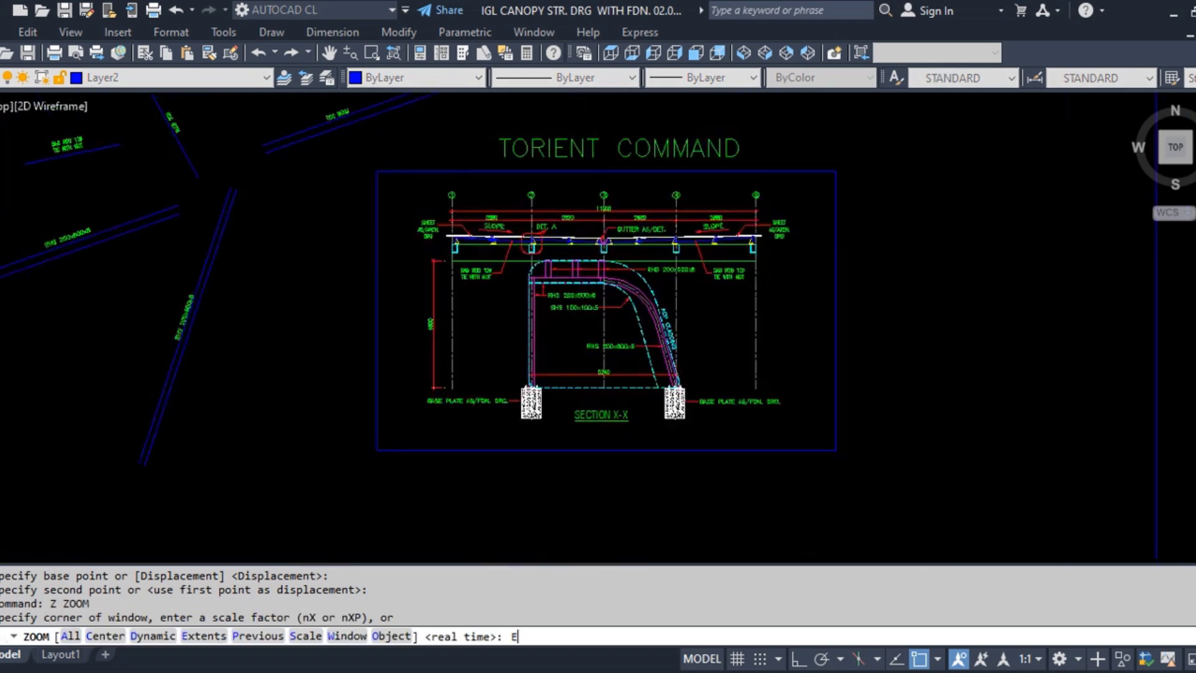
scroll(737, 363, up, 3)
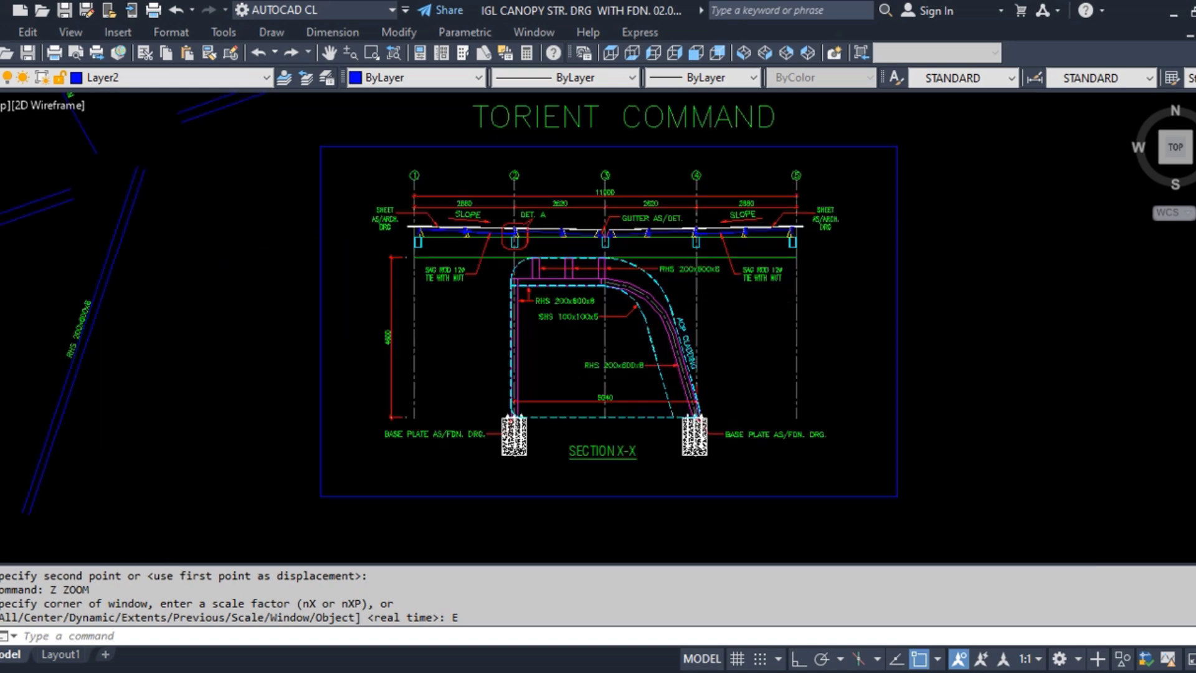
scroll(677, 363, down, 3)
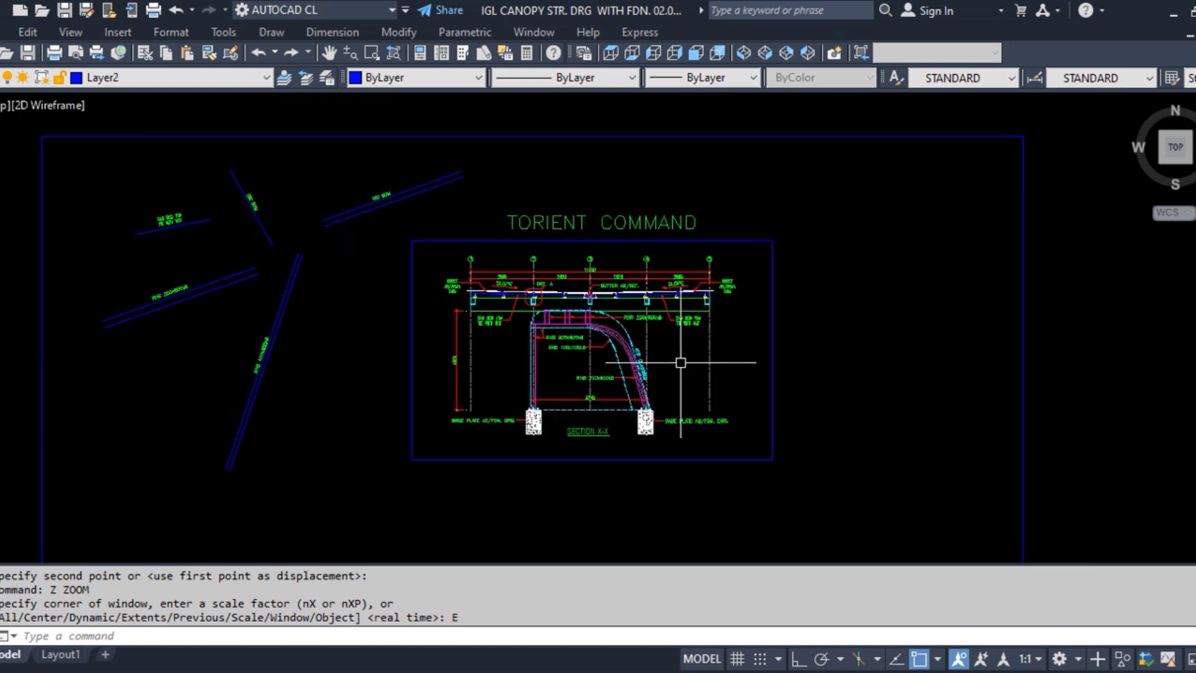
text(z)
key(Return)
text(e)
key(Return)
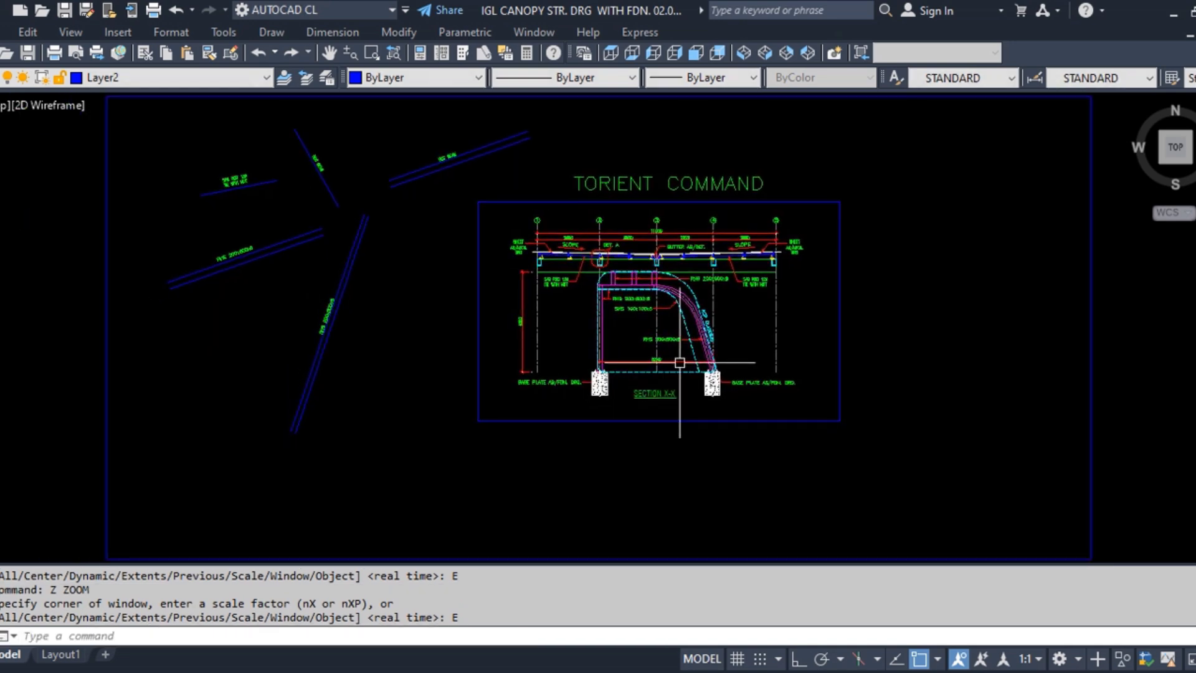